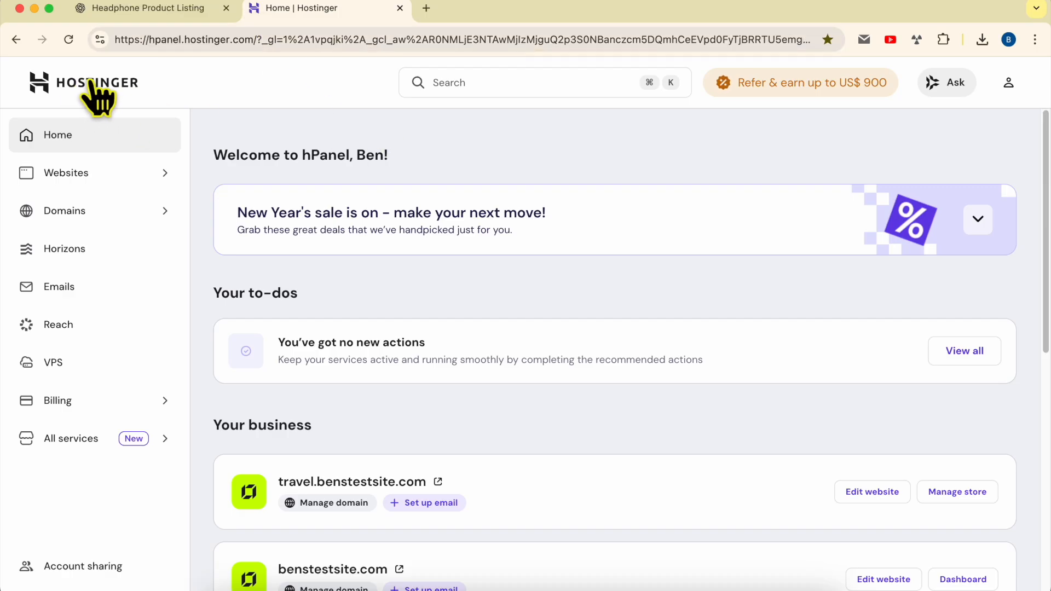
# Open the store manager for travel.benstestsite.com from the list of websites.
pyautogui.click(98, 177)
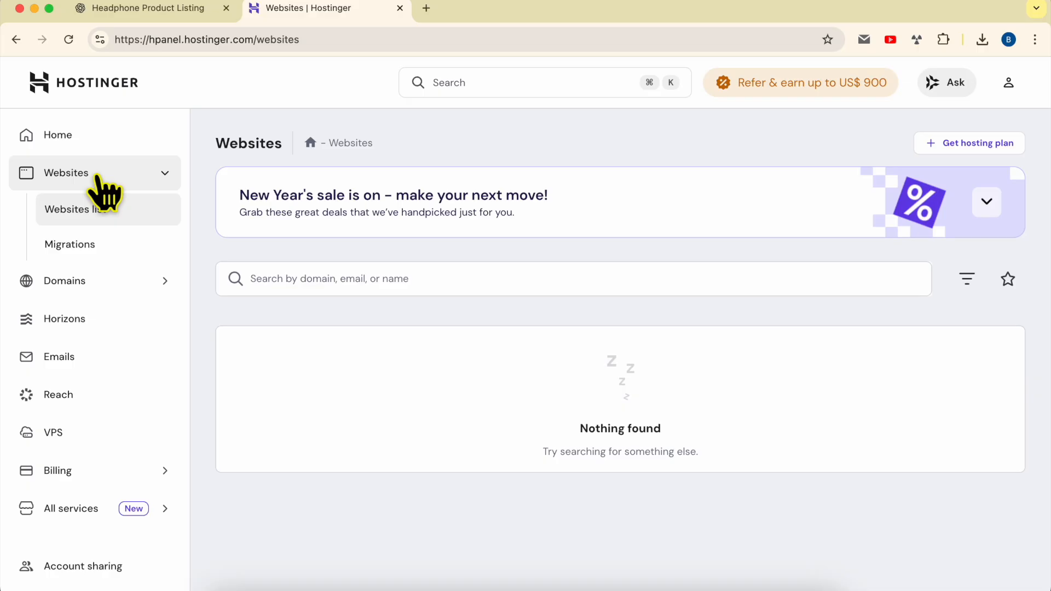
pyautogui.scroll(-3, 591, 367)
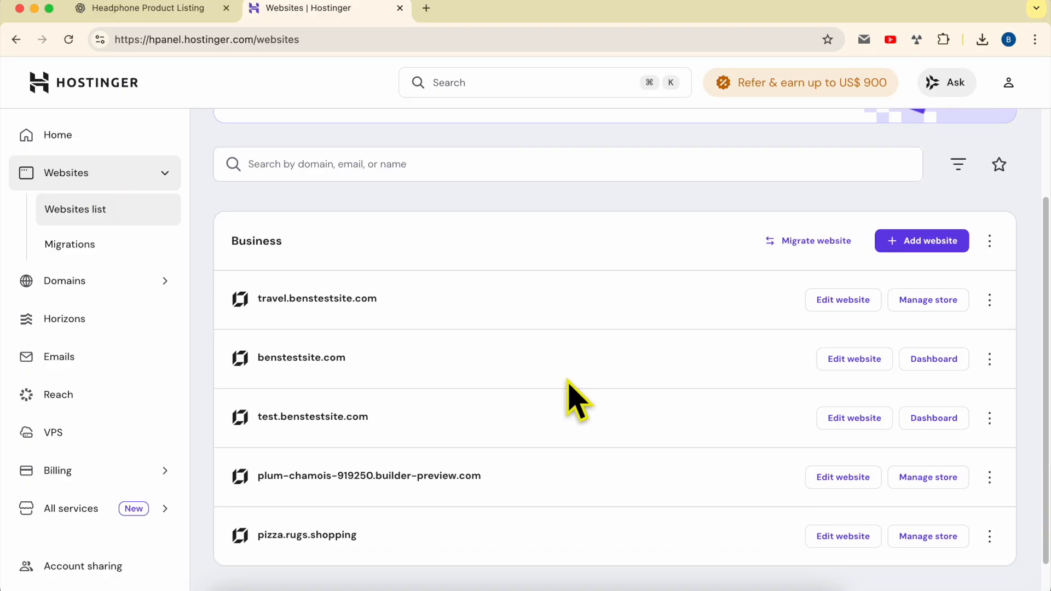
pyautogui.moveTo(484, 527); pyautogui.dragTo(243, 310)
pyautogui.click(495, 305)
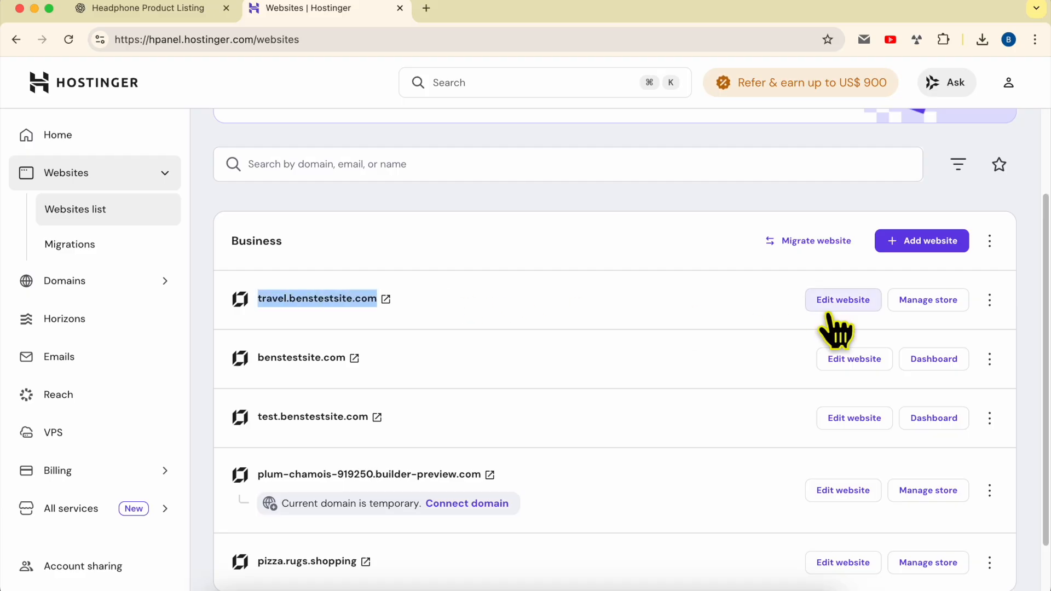
pyautogui.click(913, 304)
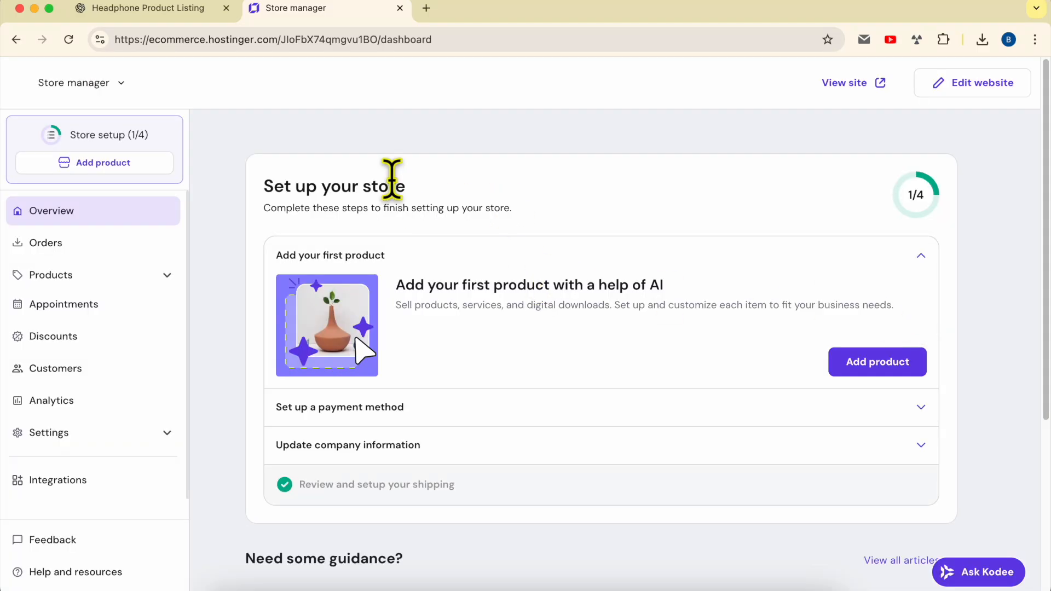
# View the live travel site and look through the products on its store page.
pyautogui.click(851, 82)
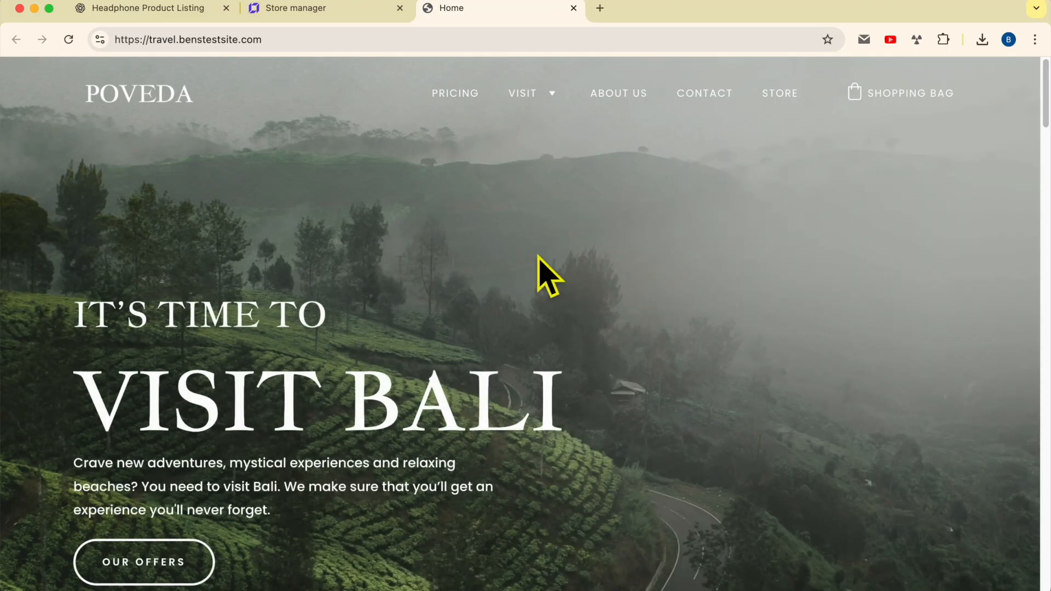
pyautogui.scroll(-1, 569, 284)
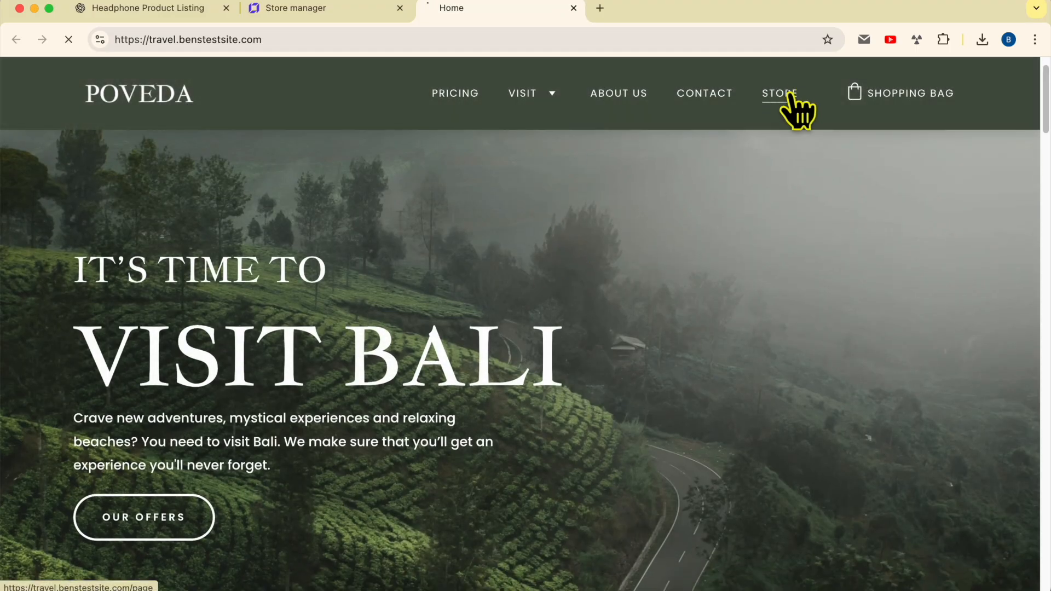
pyautogui.click(788, 94)
pyautogui.scroll(-6, 548, 212)
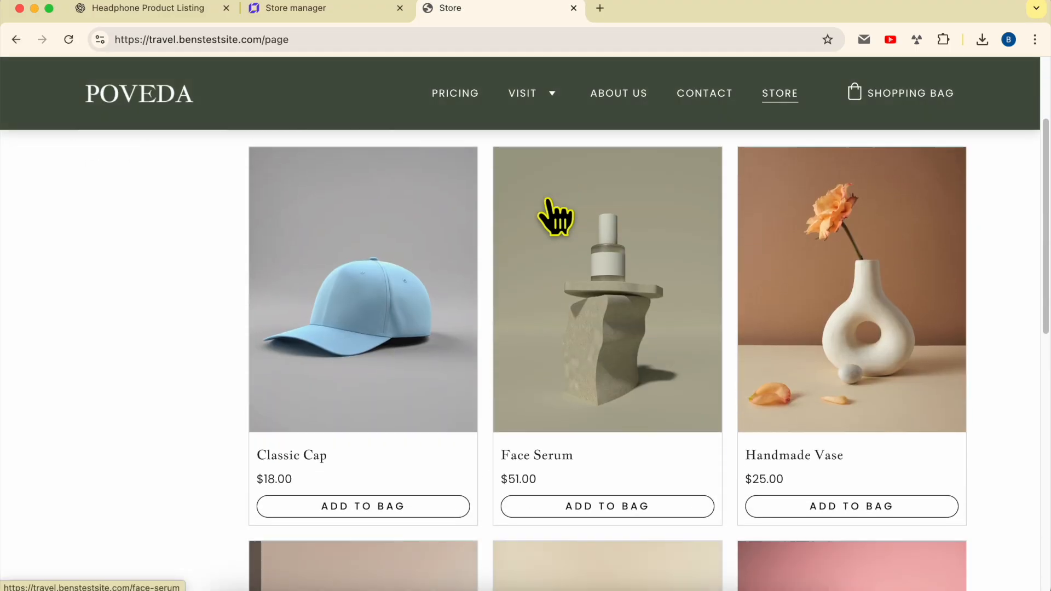
pyautogui.scroll(-10, 552, 216)
pyautogui.scroll(20, 553, 219)
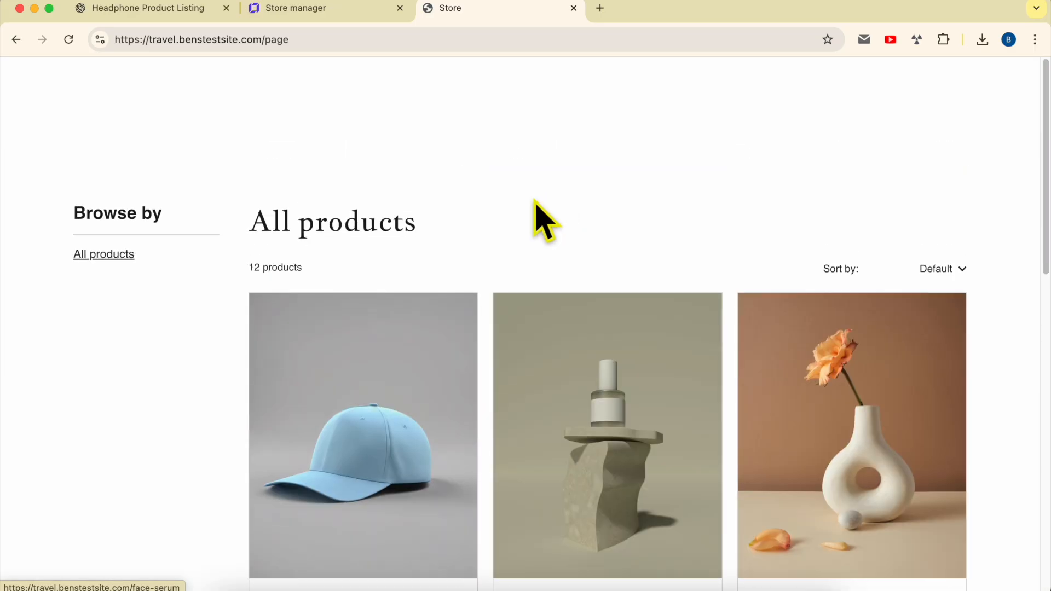
# Return to the store manager and start adding a physical product from the product list.
pyautogui.click(326, 12)
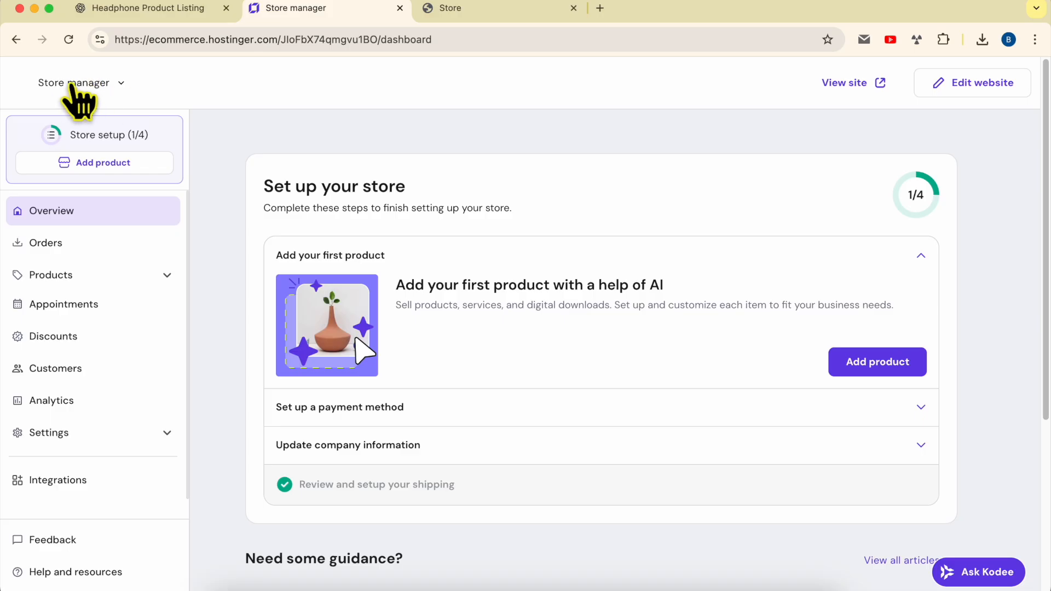
pyautogui.click(85, 278)
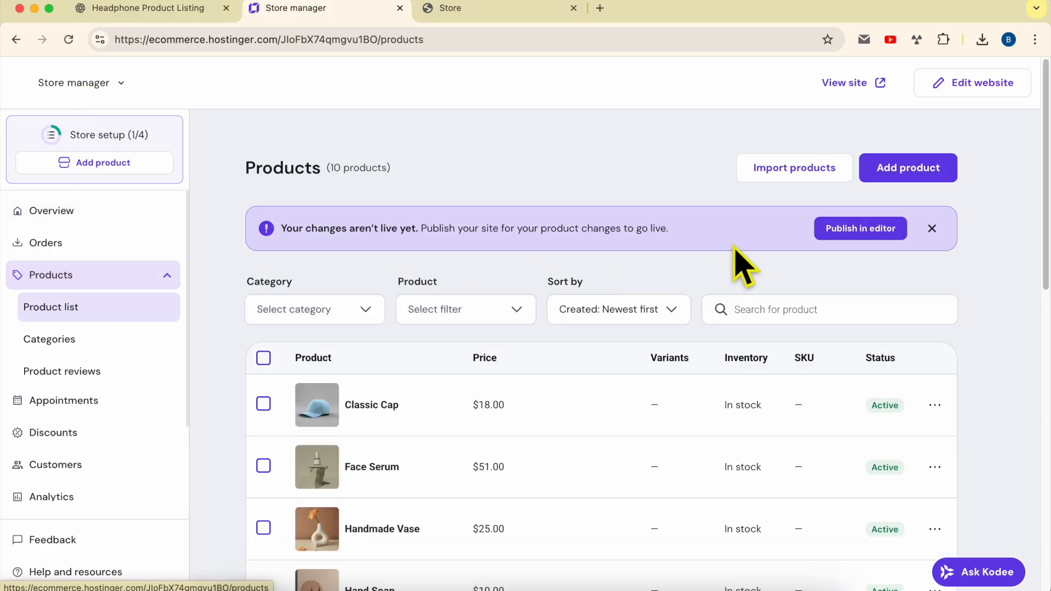
pyautogui.click(910, 170)
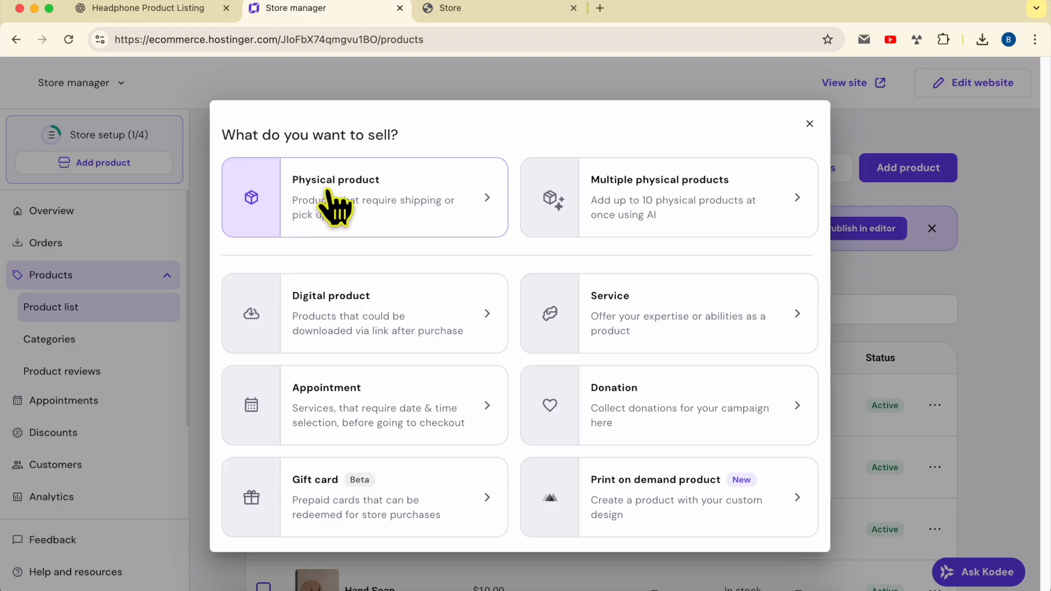
pyautogui.click(353, 205)
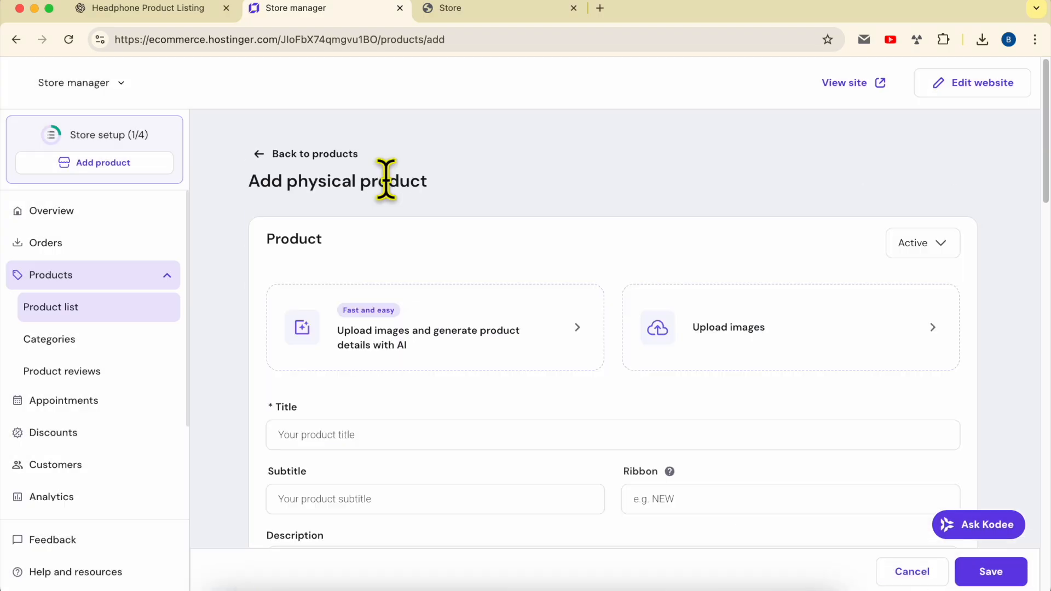
# Upload the images New Project (1).jpg, New Project (2).jpg and New Project.jpg from Downloads to the product.
pyautogui.scroll(-1, 468, 235)
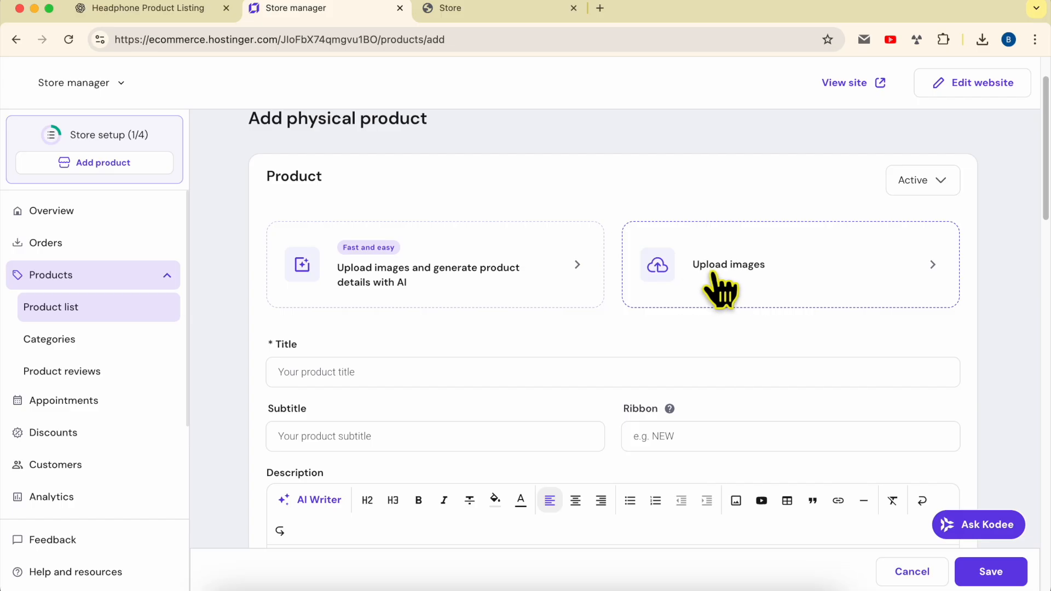
pyautogui.click(738, 270)
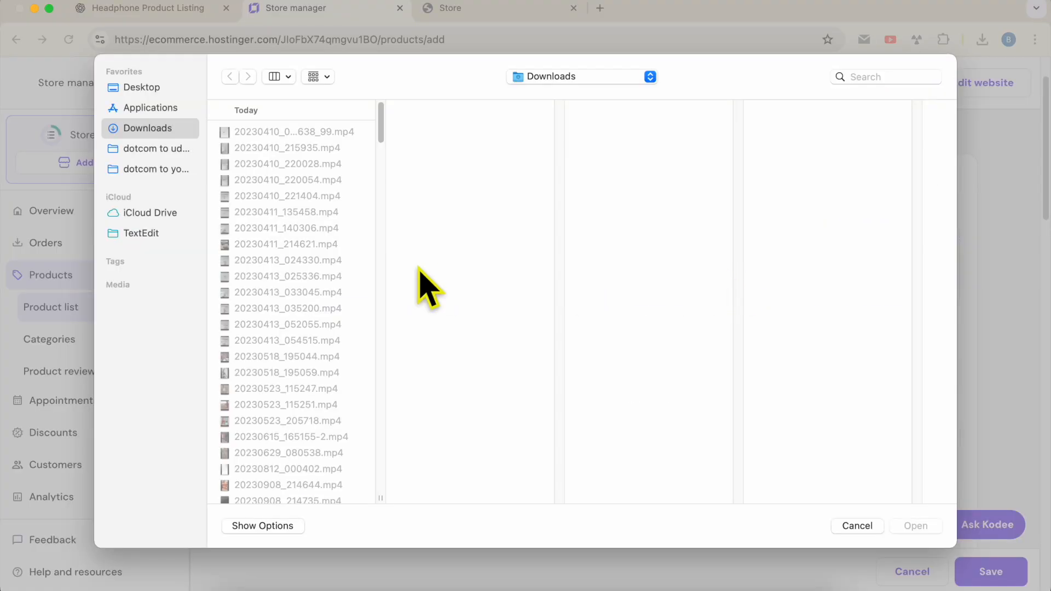
pyautogui.scroll(-15, 274, 287)
pyautogui.scroll(-10, 274, 278)
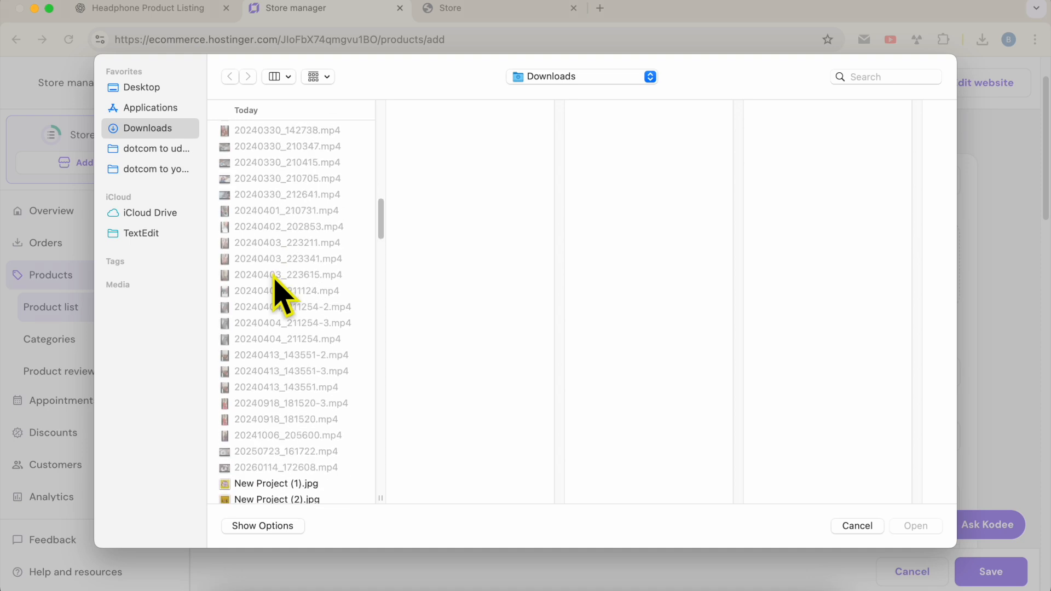
pyautogui.click(310, 176)
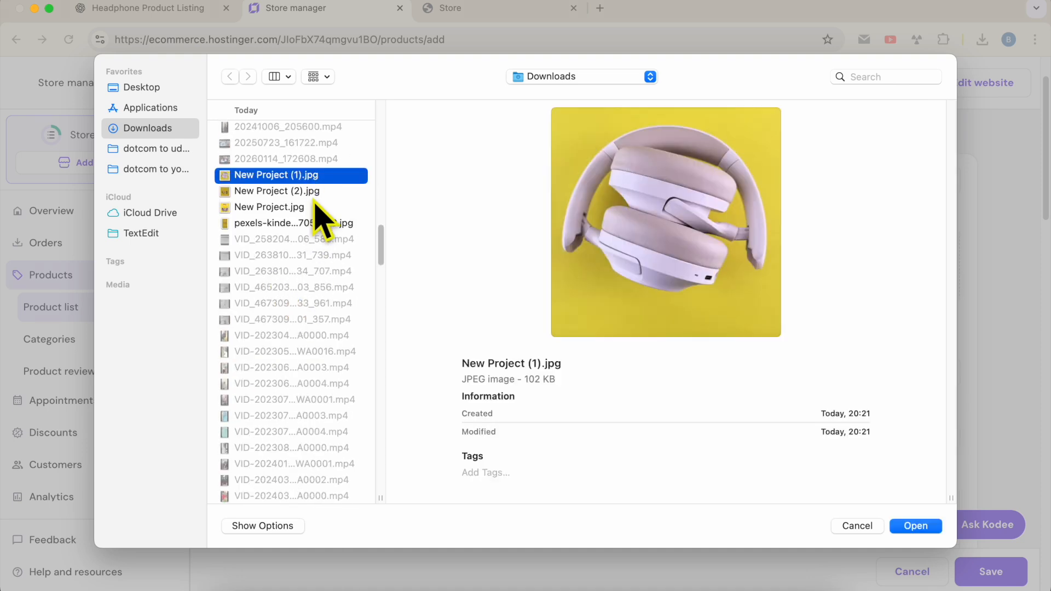
pyautogui.press('Down')
pyautogui.press('Down')
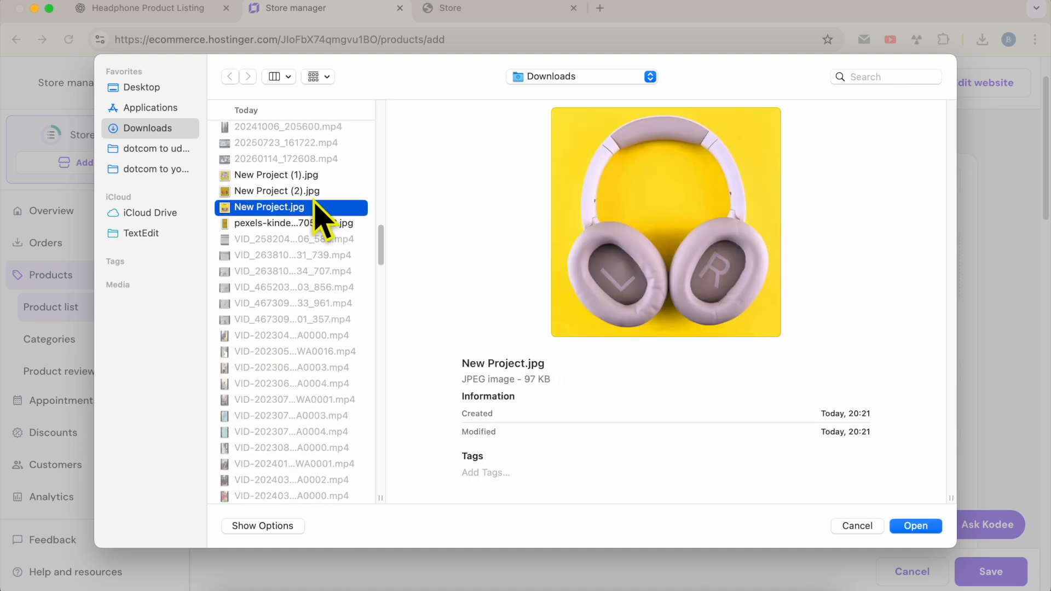
pyautogui.hotkey('shift', 'Up')
pyautogui.hotkey('shift', 'Up')
pyautogui.press('Return')
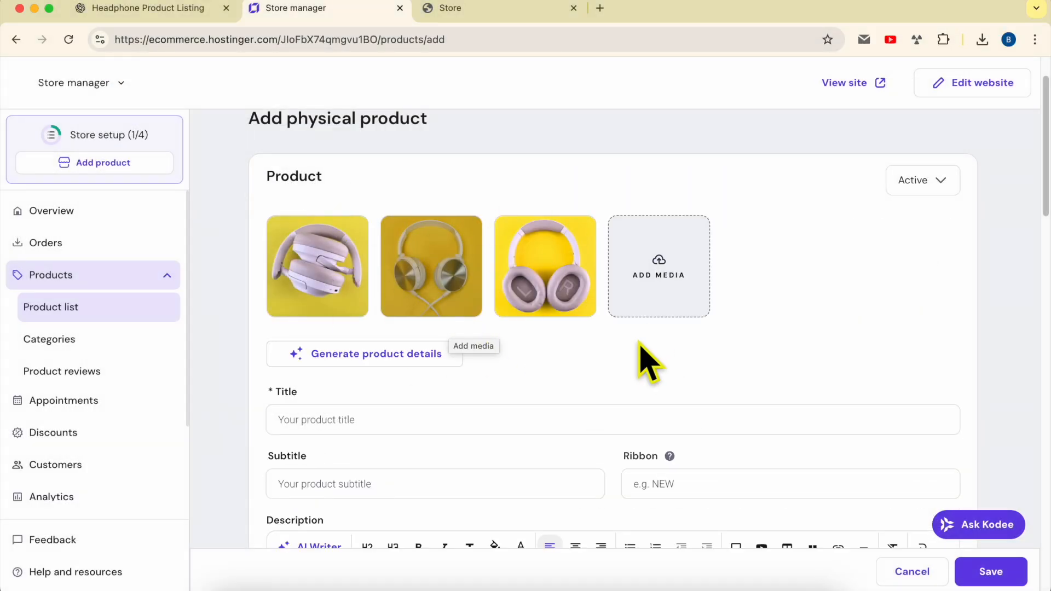
# Reorder the product images: silver wired headphones first, the pair marked L and R second, the folded pair third.
pyautogui.moveTo(552, 264); pyautogui.dragTo(331, 274)
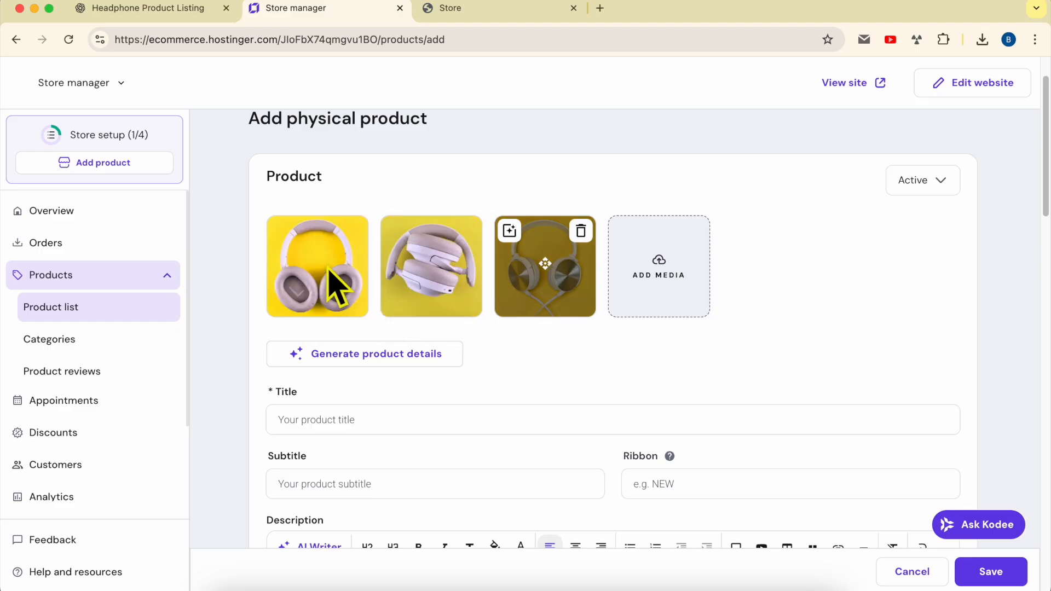
pyautogui.moveTo(544, 279); pyautogui.dragTo(329, 285)
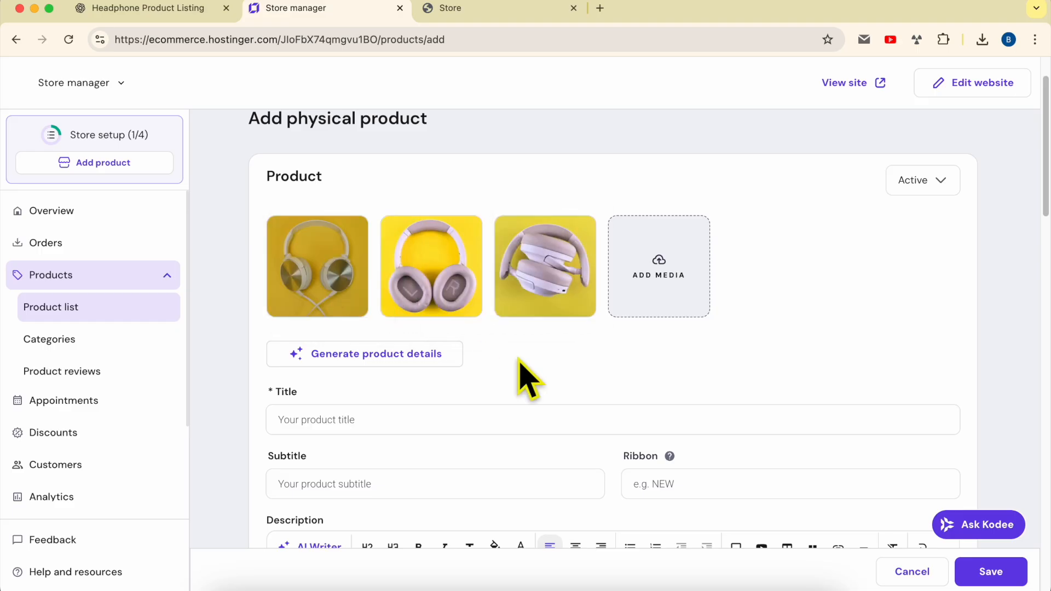
# Generate the product details with AI from the uploaded headphone images.
pyautogui.scroll(-1, 580, 396)
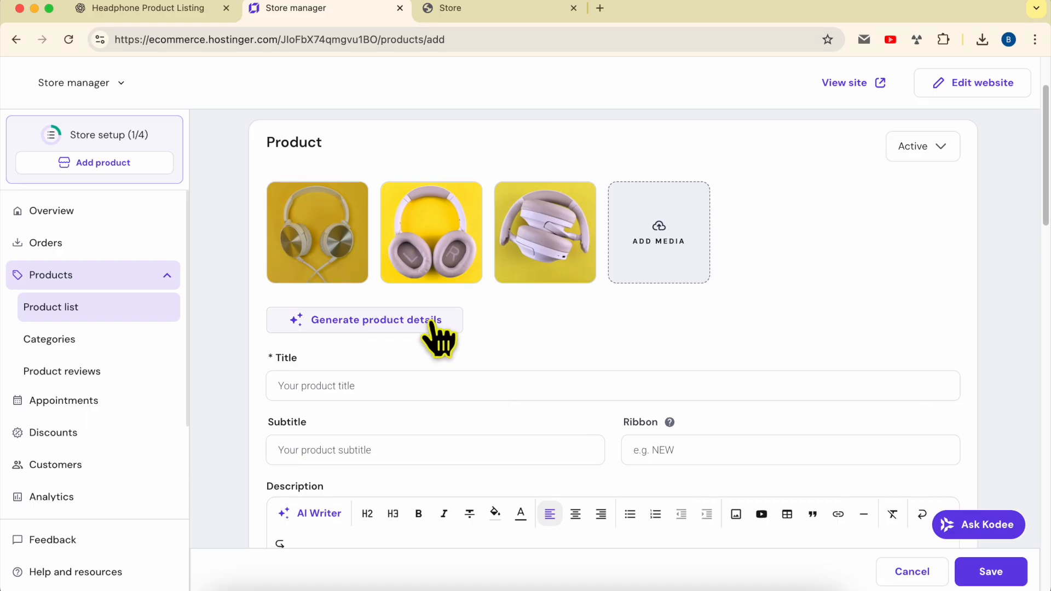
pyautogui.scroll(-3, 304, 304)
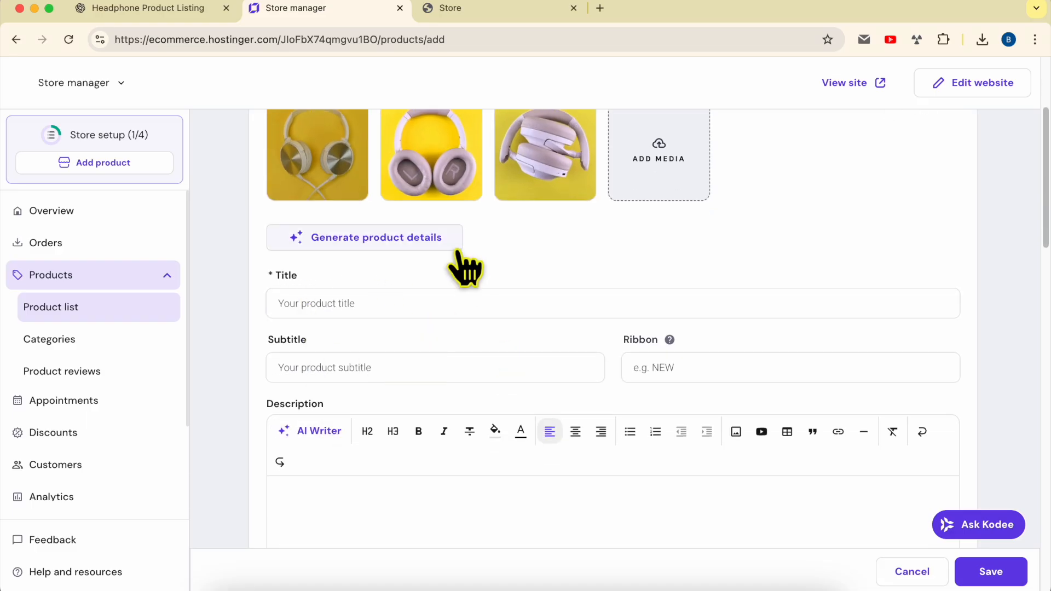
pyautogui.scroll(5, 462, 265)
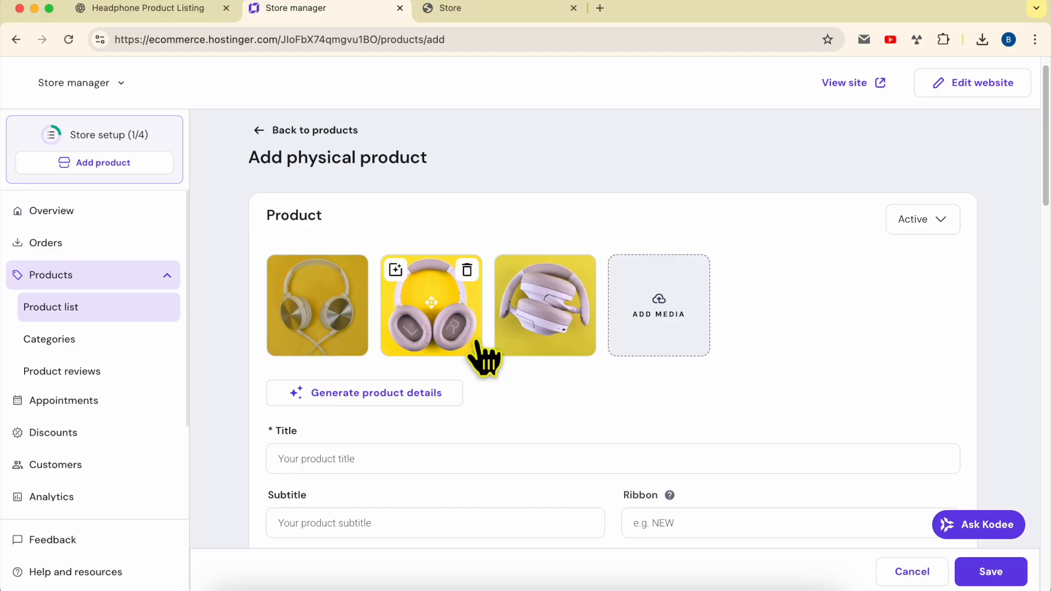
pyautogui.click(165, 8)
pyautogui.click(296, 8)
pyautogui.click(326, 397)
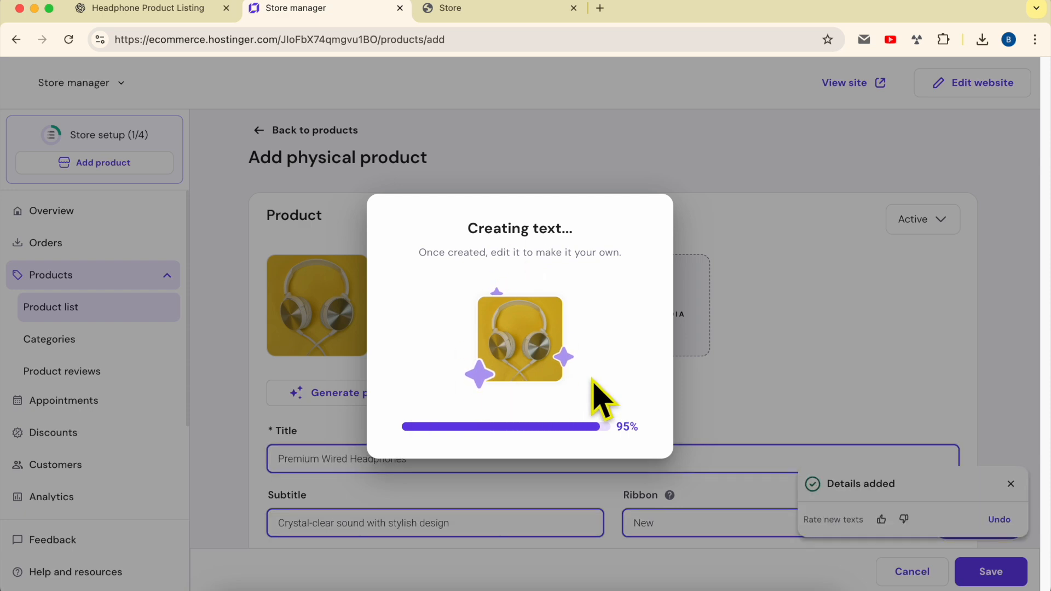
# Review the generated title, subtitle, ribbon, description and price of the product.
pyautogui.scroll(-3, 462, 380)
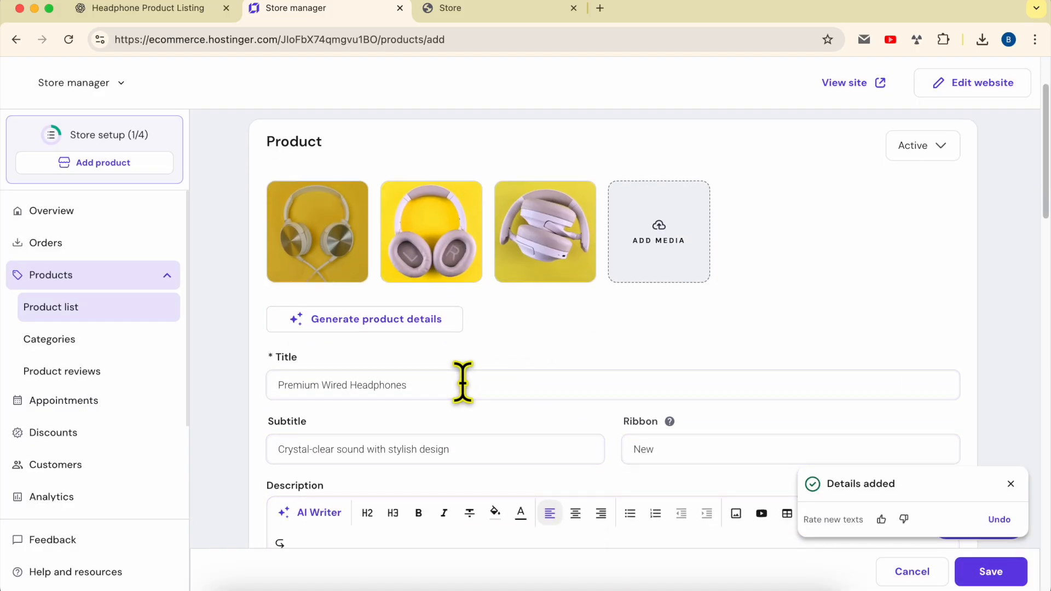
pyautogui.tripleClick(432, 290)
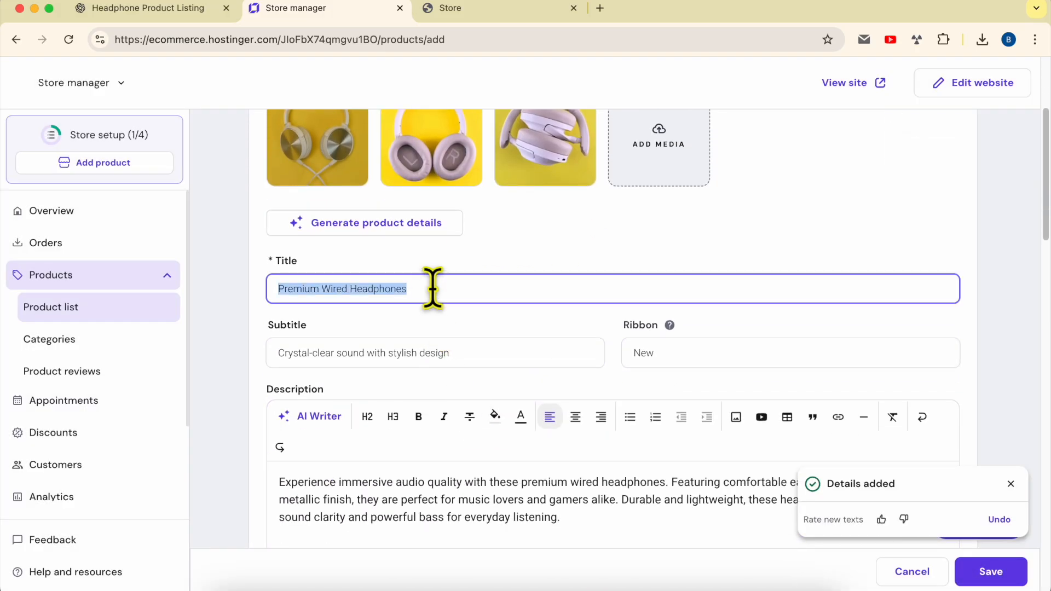
pyautogui.click(440, 288)
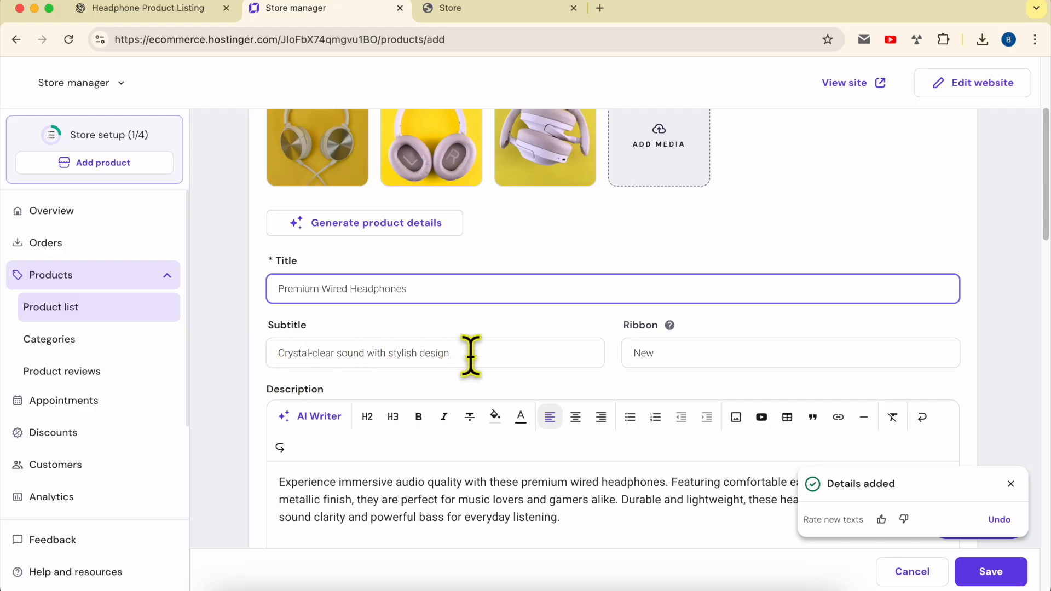
pyautogui.click(665, 355)
pyautogui.scroll(-3, 493, 394)
pyautogui.click(392, 377)
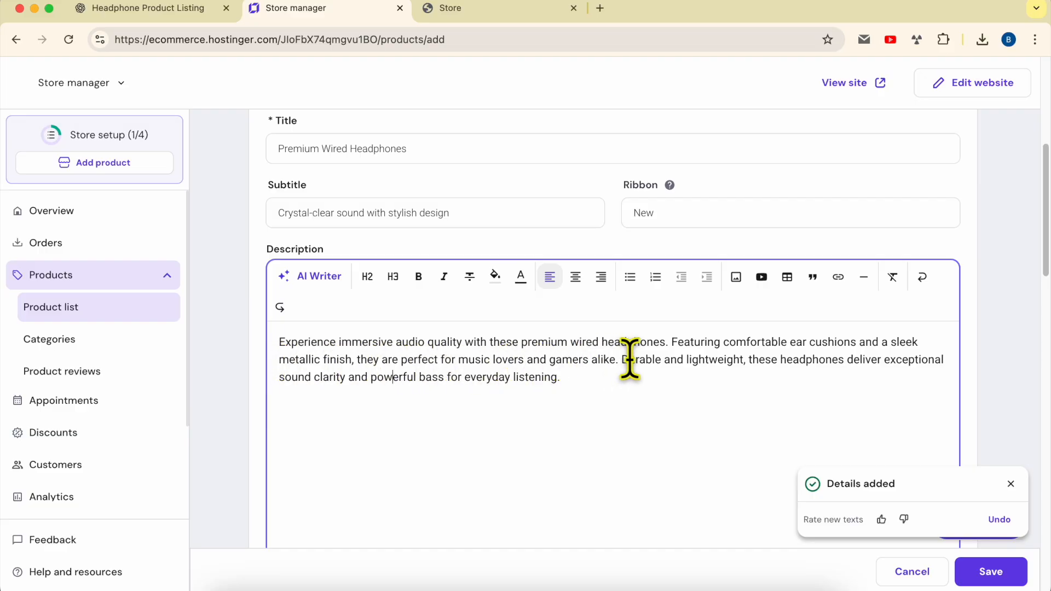
pyautogui.scroll(-1, 649, 397)
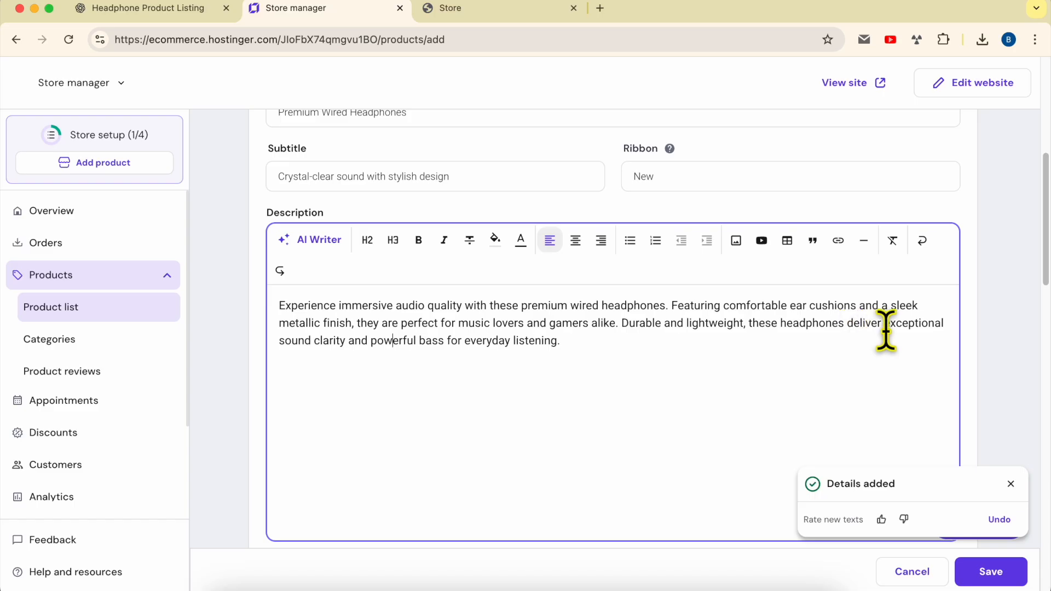
pyautogui.scroll(-10, 462, 382)
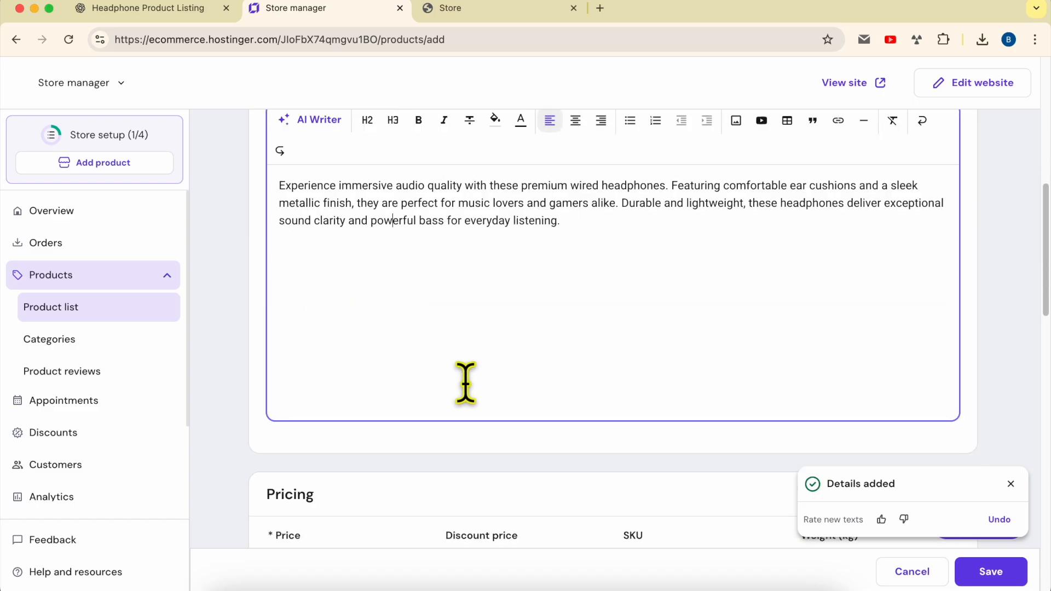
pyautogui.scroll(-5, 484, 403)
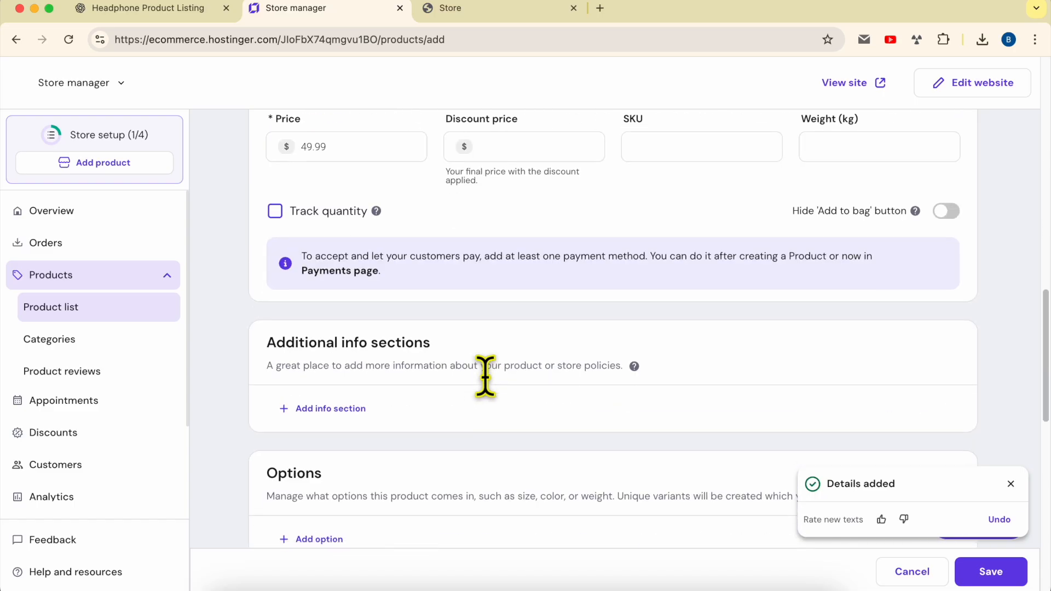
pyautogui.scroll(15, 487, 399)
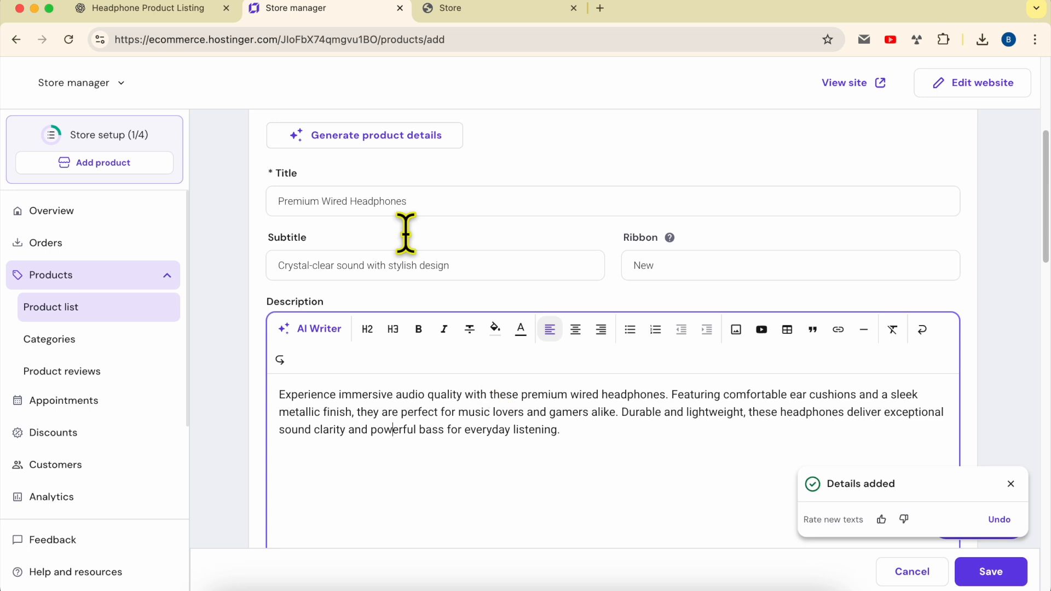
# Replace the product title with "Wireless Over-Ear Bluetooth Headphones – Comfortable Noise-Isolating Headset", copied from the ChatGPT headphone listing.
pyautogui.click(186, 10)
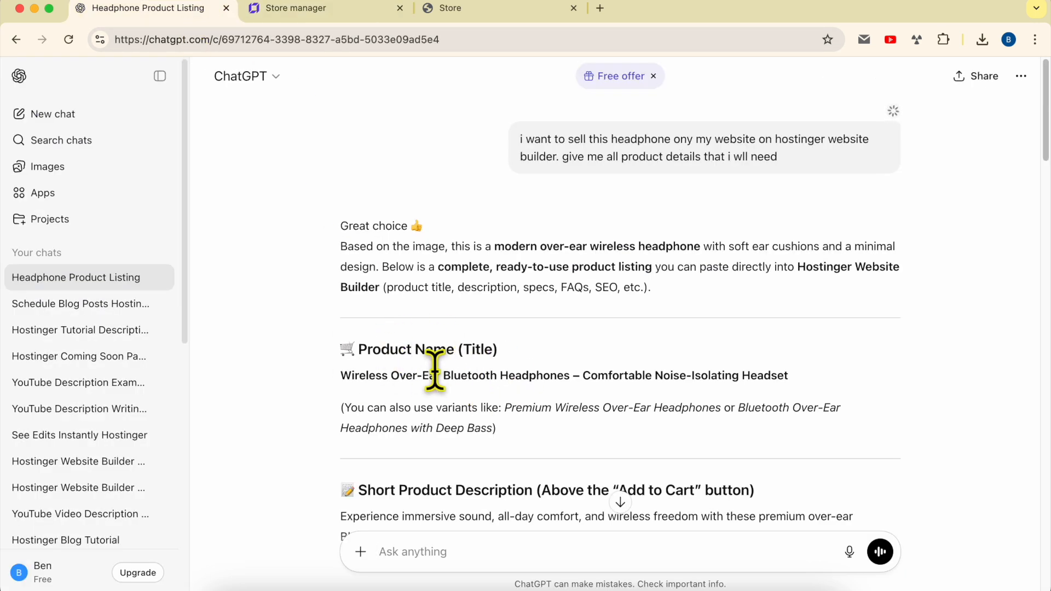
pyautogui.tripleClick(409, 376)
pyautogui.click(422, 394)
pyautogui.tripleClick(489, 378)
pyautogui.hotkey('ctrl', 'c')
pyautogui.click(282, 10)
pyautogui.click(373, 205)
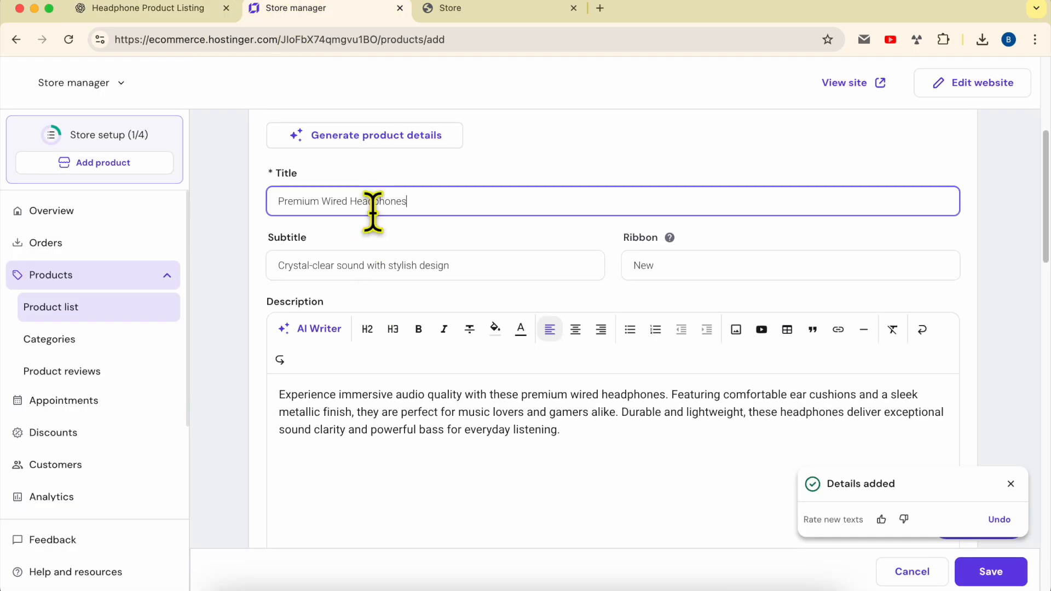
pyautogui.hotkey('ctrl', 'a')
pyautogui.hotkey('ctrl', 'v')
# Replace the product description with the short product description copied from the ChatGPT headphone listing.
pyautogui.click(142, 9)
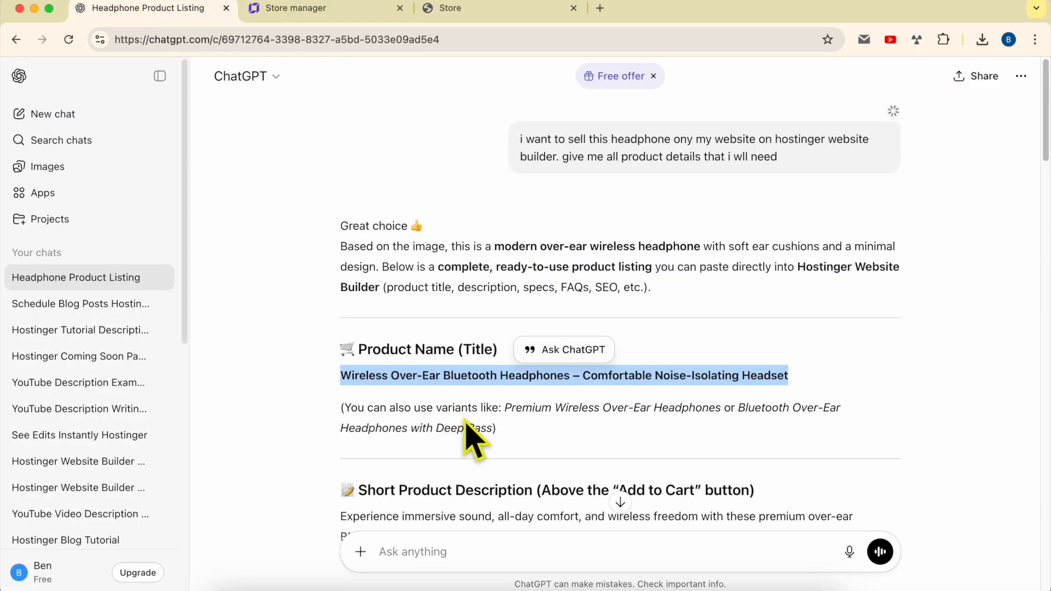
pyautogui.scroll(-3, 474, 438)
pyautogui.tripleClick(433, 403)
pyautogui.hotkey('ctrl', 'c')
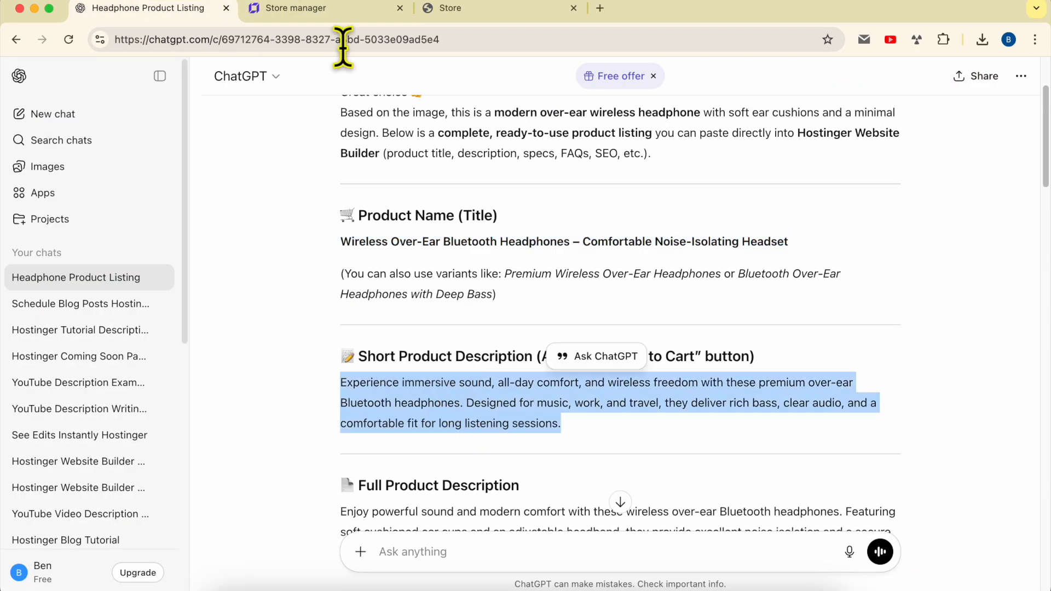
pyautogui.click(343, 11)
pyautogui.click(398, 403)
pyautogui.hotkey('ctrl', 'a')
pyautogui.hotkey('ctrl', 'v')
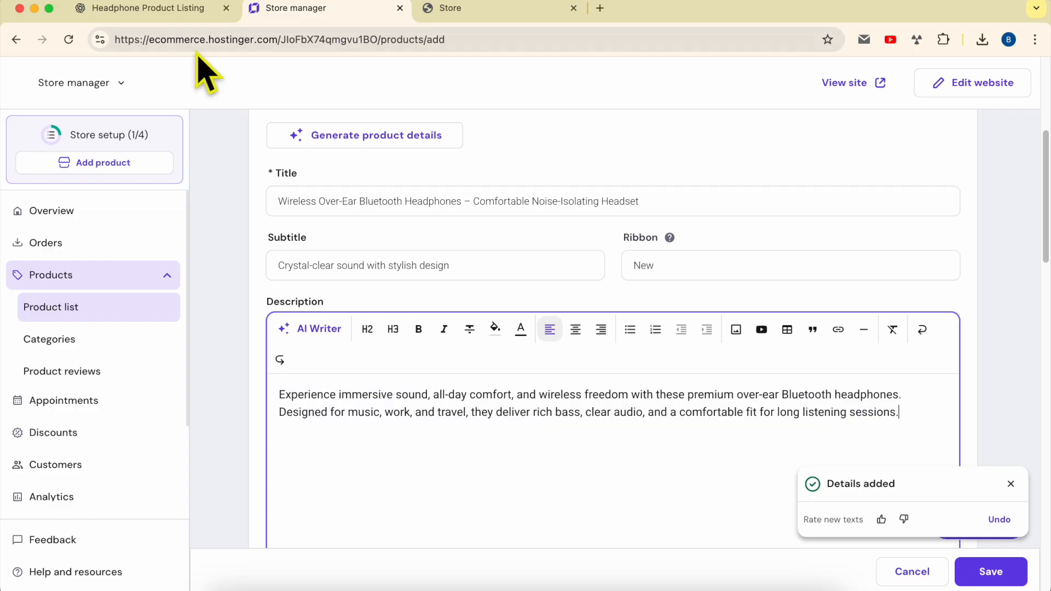
# In the ChatGPT listing, select the text from the full product description through the end of the Ideal For list for copying.
pyautogui.click(156, 11)
pyautogui.scroll(-2, 383, 339)
pyautogui.click(476, 378)
pyautogui.tripleClick(478, 379)
pyautogui.scroll(-8, 495, 399)
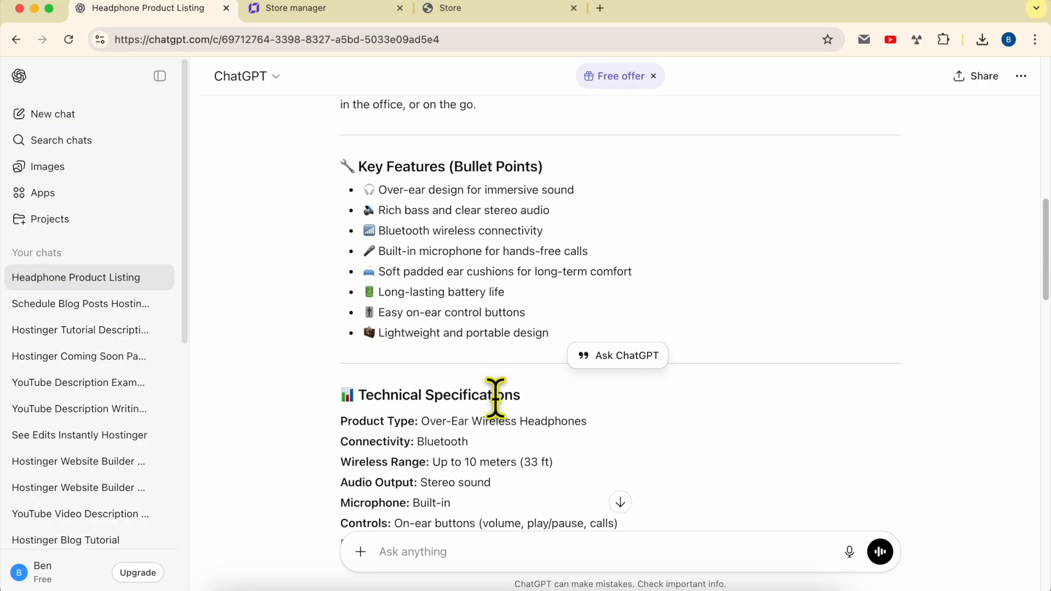
pyautogui.scroll(-10, 495, 399)
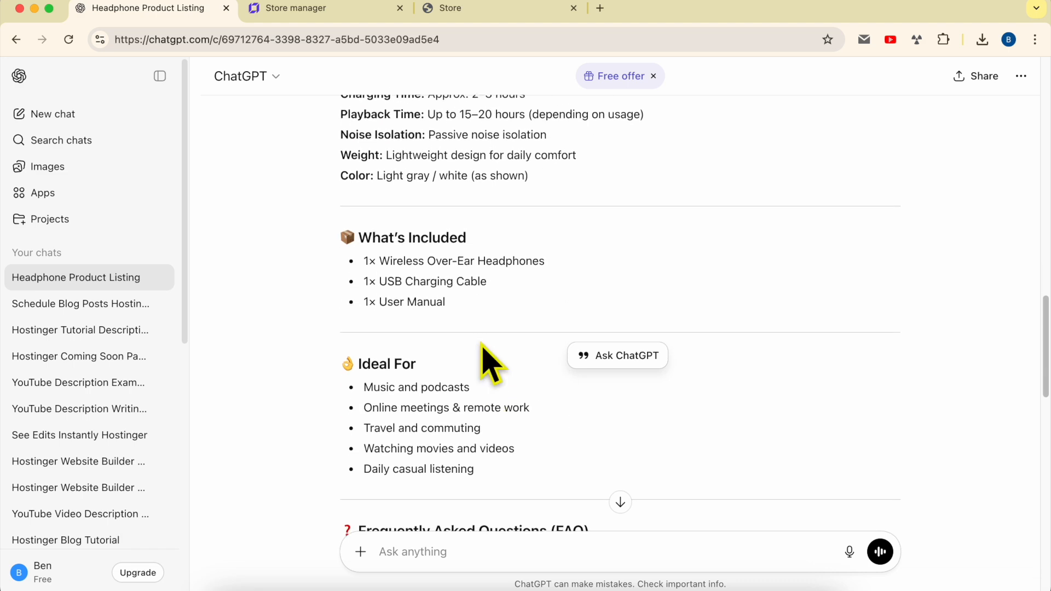
pyautogui.keyDown('shift'); pyautogui.click(567, 189); pyautogui.keyUp('shift')
pyautogui.scroll(-2, 558, 258)
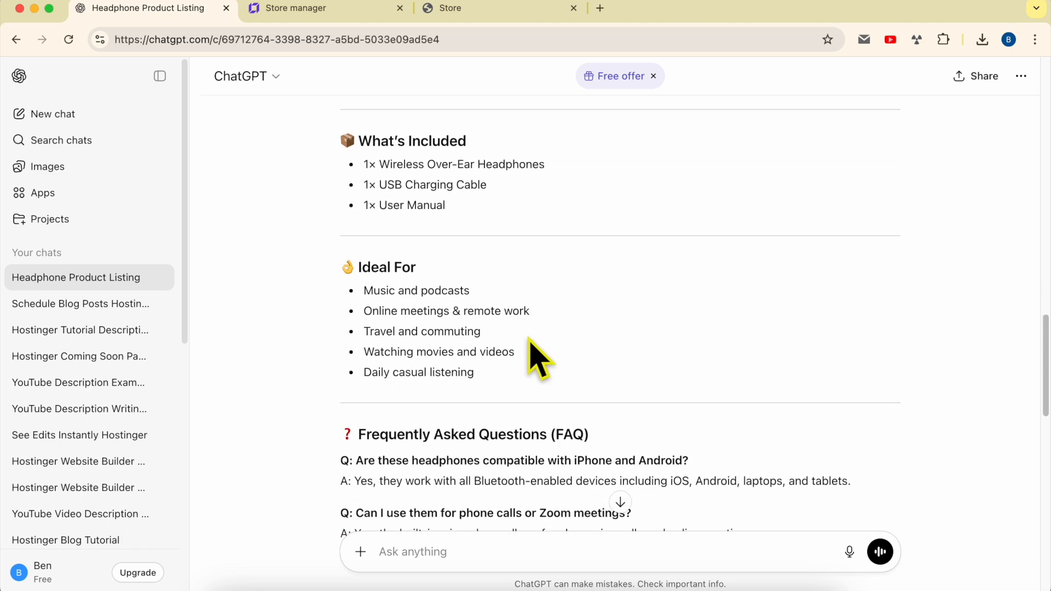
pyautogui.scroll(-3, 539, 356)
pyautogui.keyDown('shift'); pyautogui.click(520, 258); pyautogui.keyUp('shift')
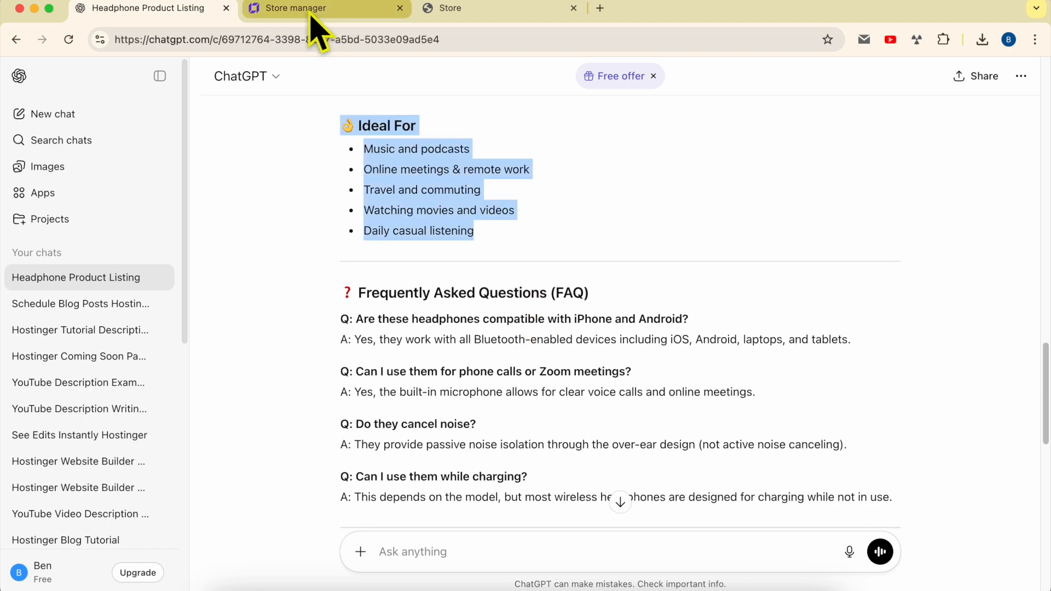
pyautogui.scroll(-4, 403, 235)
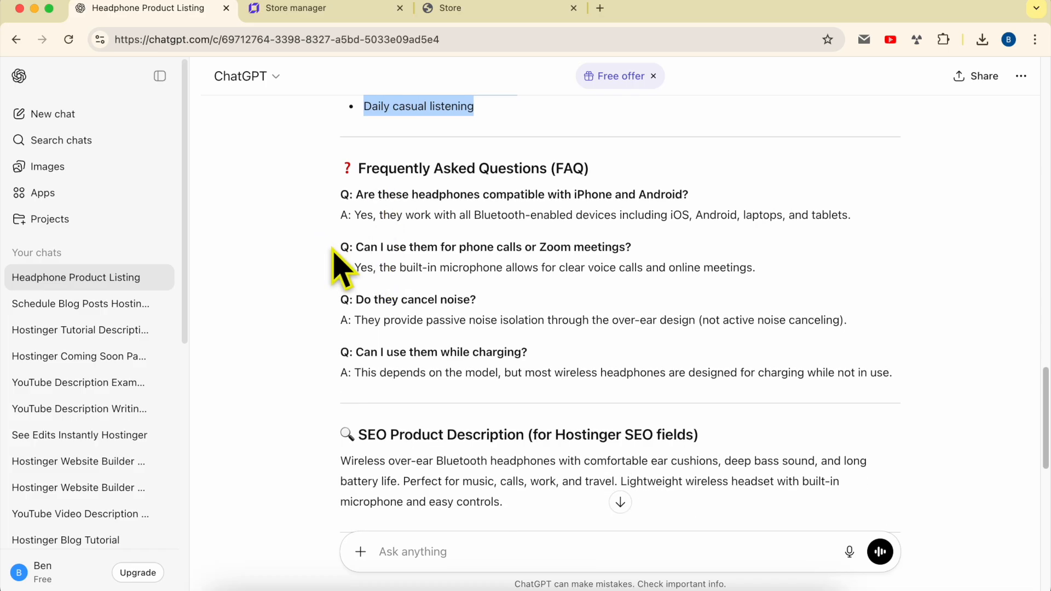
pyautogui.scroll(-1, 339, 266)
# Replace the whole product description in the store manager with the copied listing text and check its sections.
pyautogui.click(299, 10)
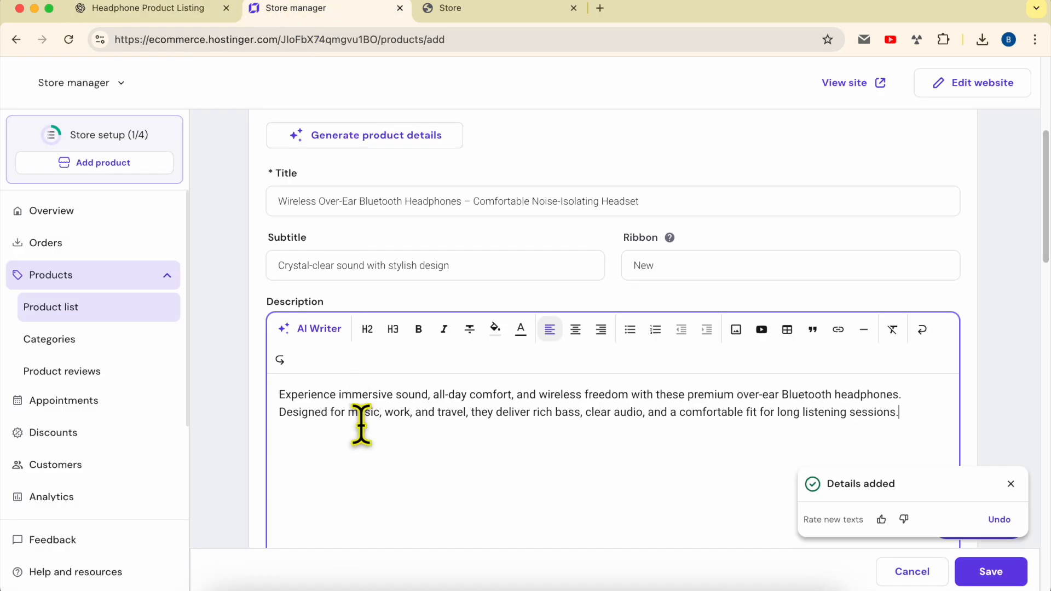
pyautogui.press('super+a')
pyautogui.press('super+v')
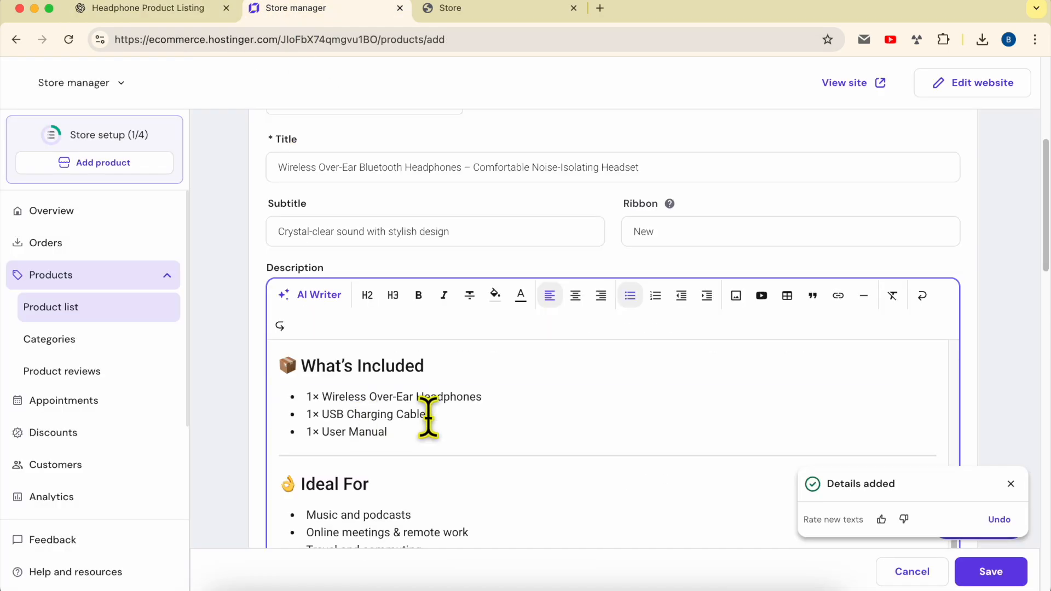
pyautogui.scroll(-1, 433, 424)
pyautogui.scroll(5, 429, 433)
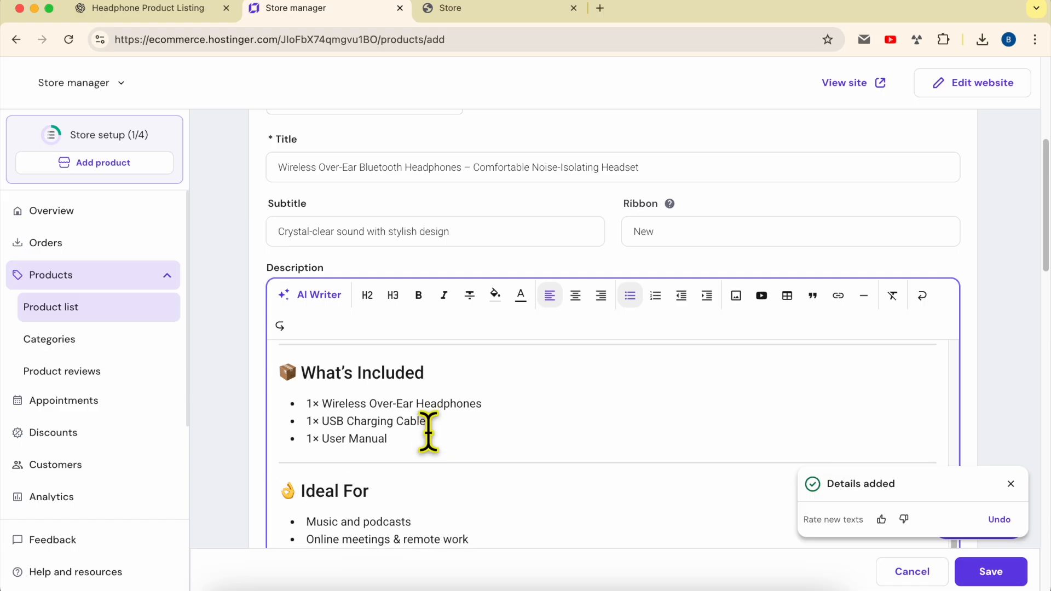
pyautogui.scroll(-5, 428, 433)
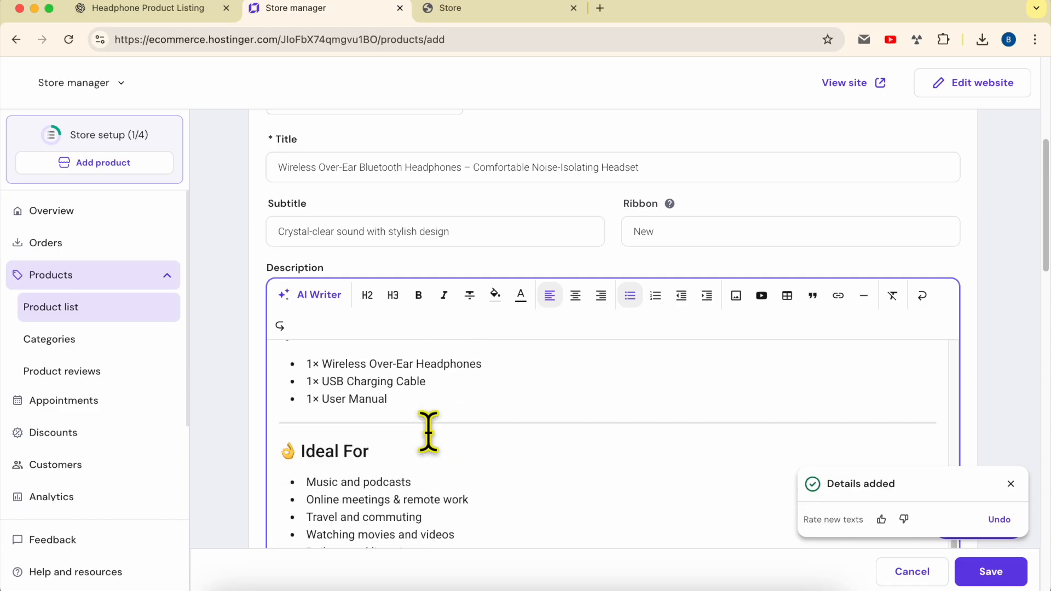
pyautogui.scroll(-2, 254, 367)
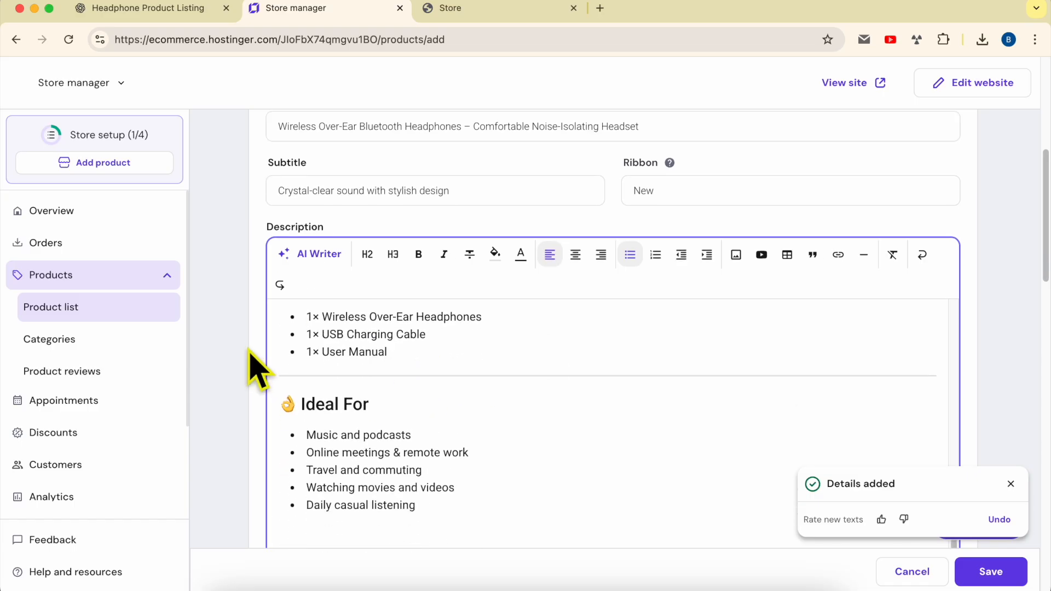
# Set the product's price to $50, the discount price to $29 and the weight to 1 kg.
pyautogui.scroll(-4, 258, 281)
pyautogui.scroll(-3, 252, 266)
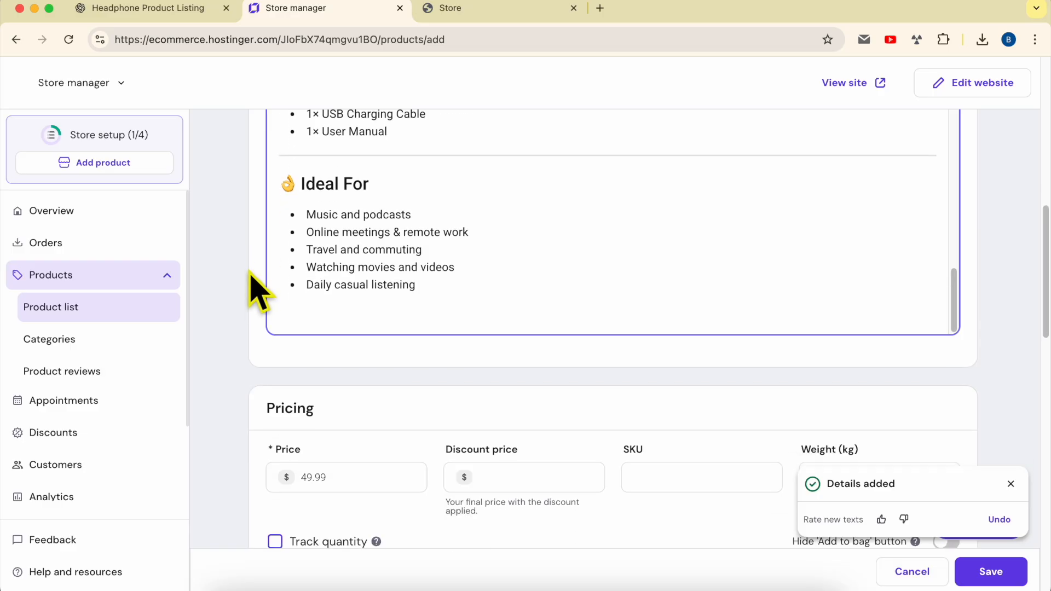
pyautogui.doubleClick(318, 378)
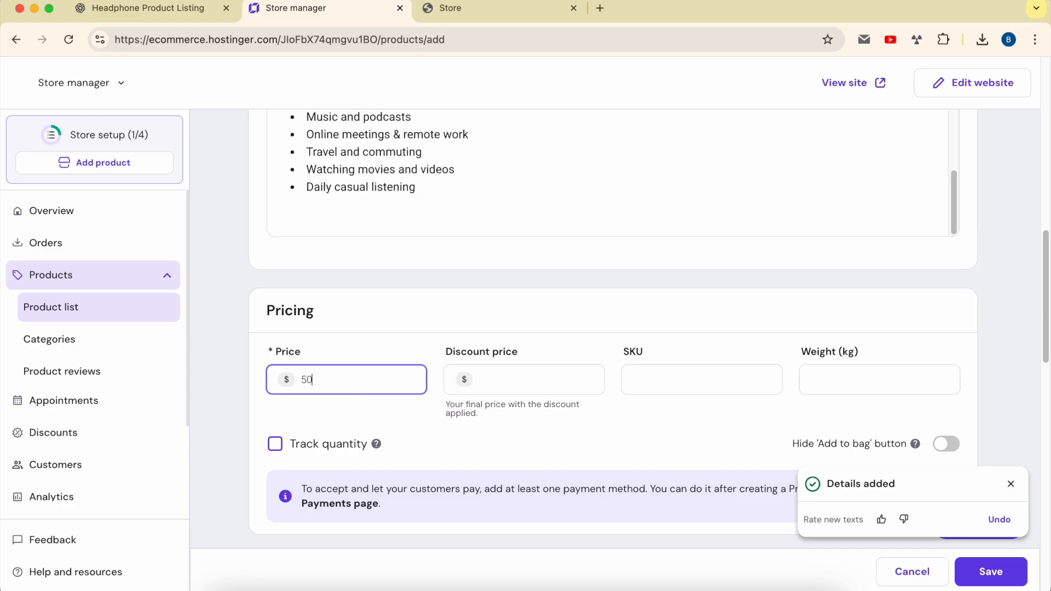
pyautogui.click(531, 380)
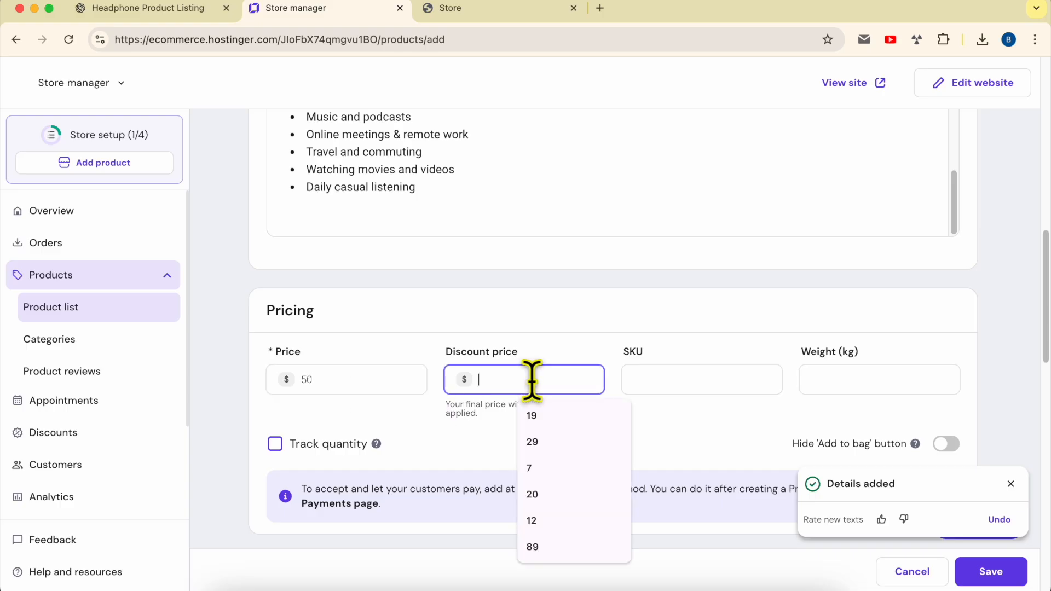
pyautogui.write('29')
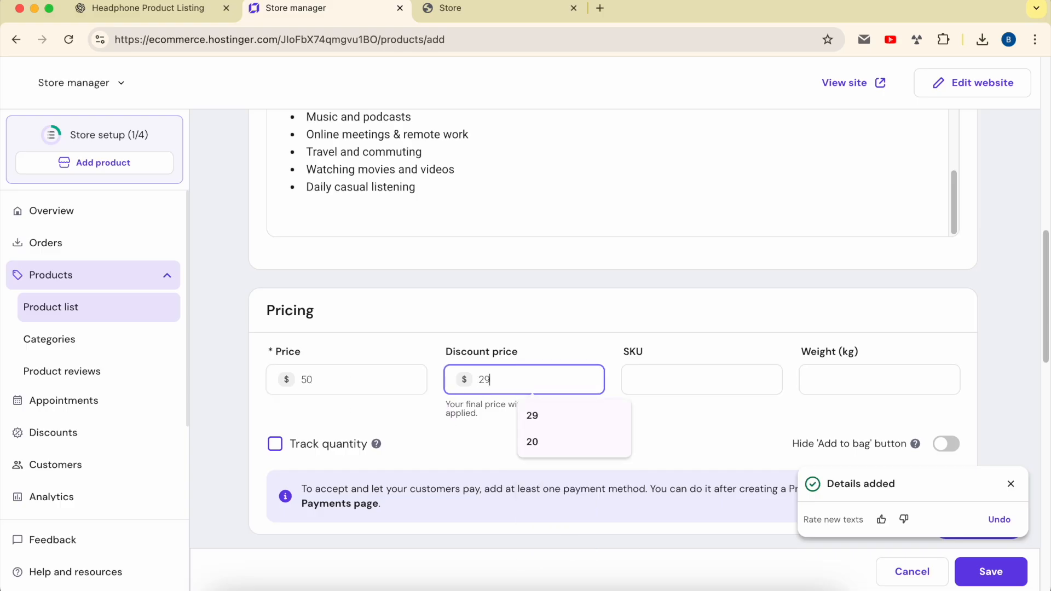
pyautogui.click(647, 342)
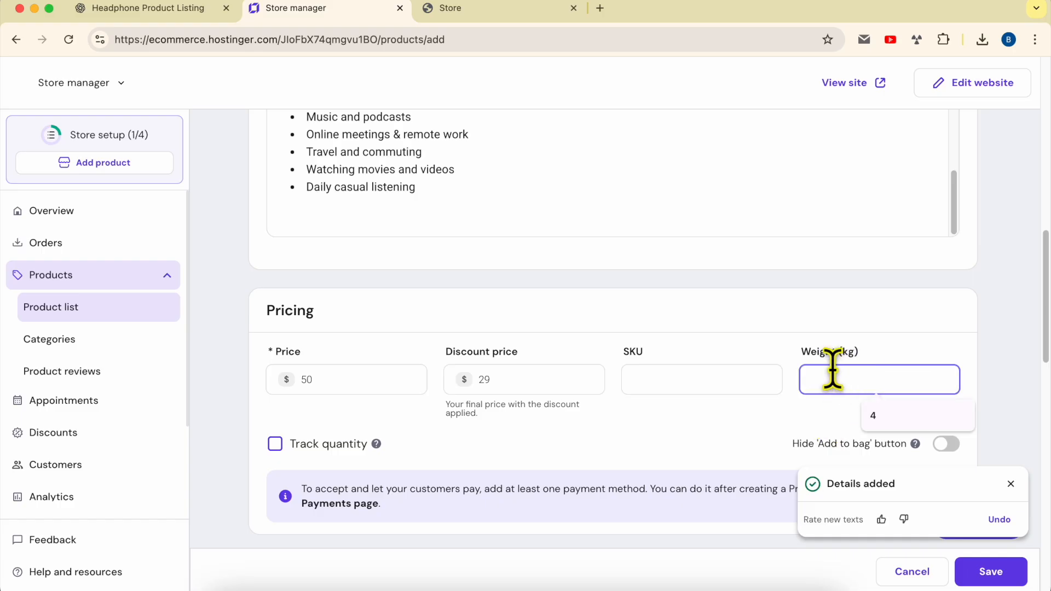
pyautogui.click(905, 328)
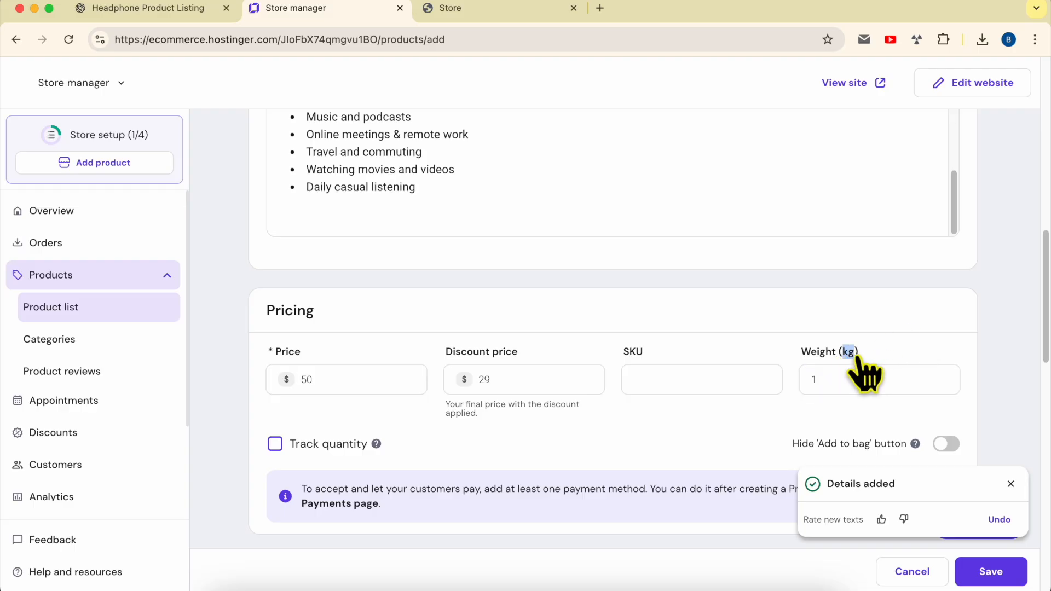
pyautogui.scroll(-3, 87, 476)
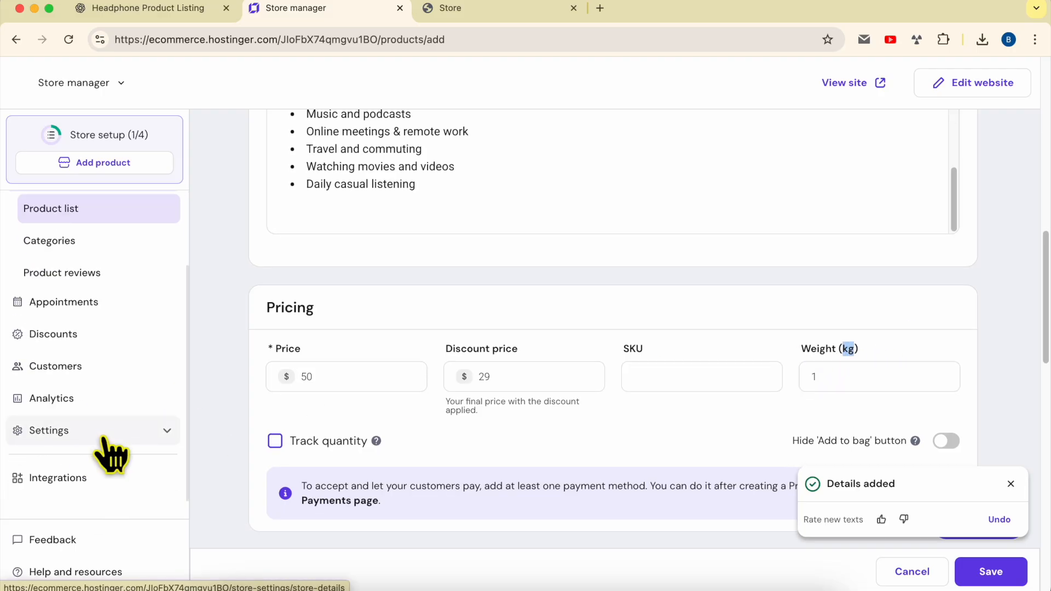
pyautogui.click(106, 438)
pyautogui.click(575, 367)
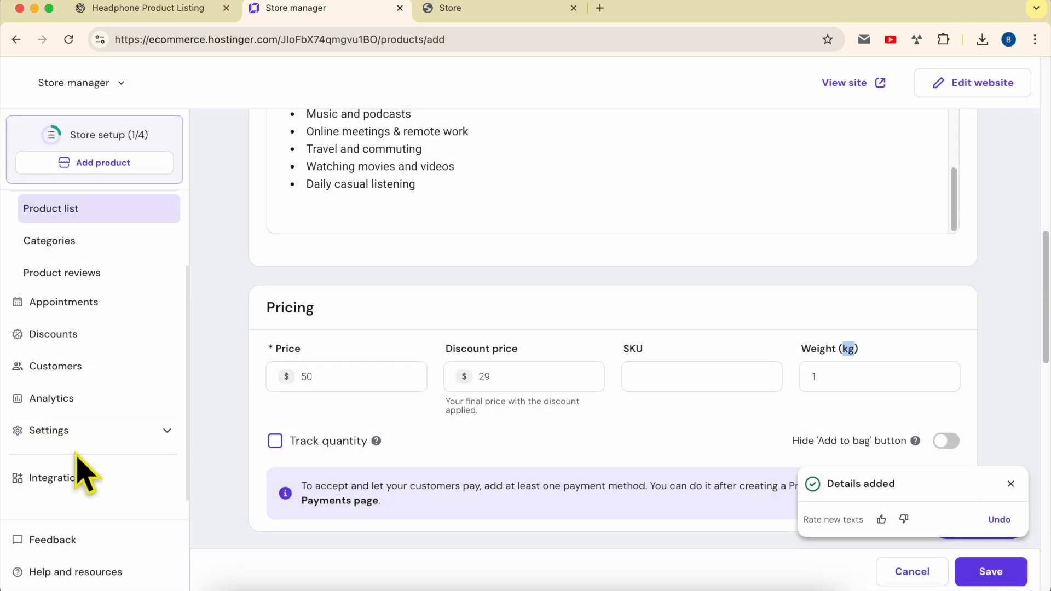
pyautogui.click(161, 435)
pyautogui.click(572, 363)
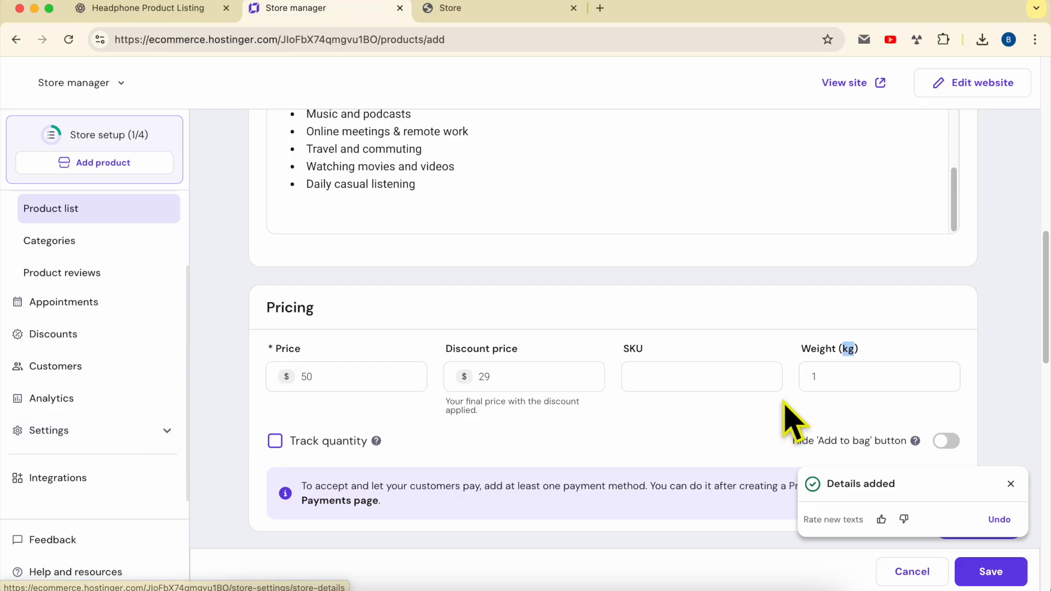
# Enable quantity tracking for the product and set its quantity to 20.
pyautogui.scroll(-5, 843, 367)
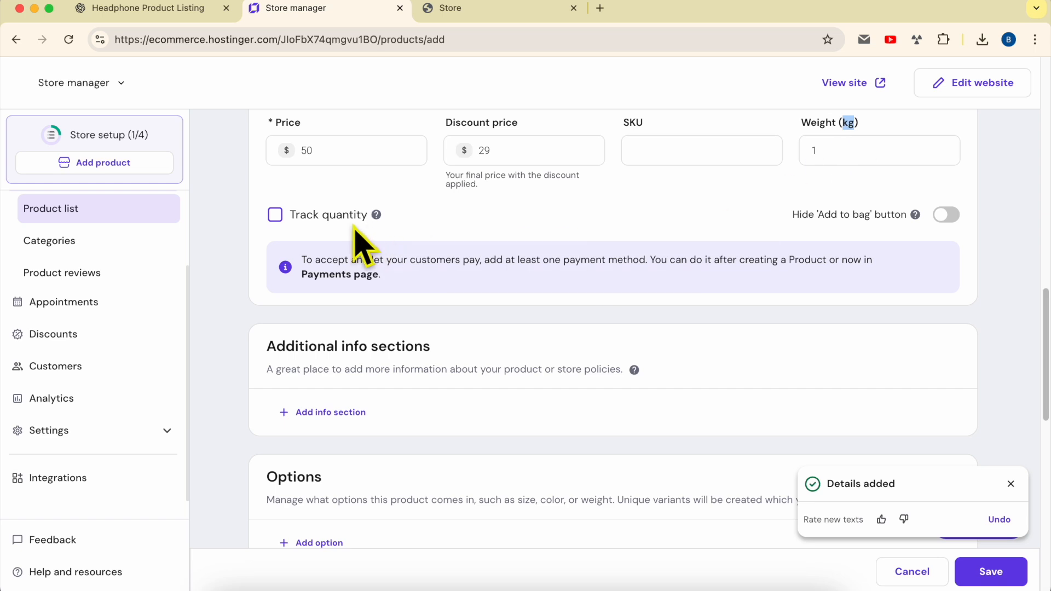
pyautogui.click(326, 217)
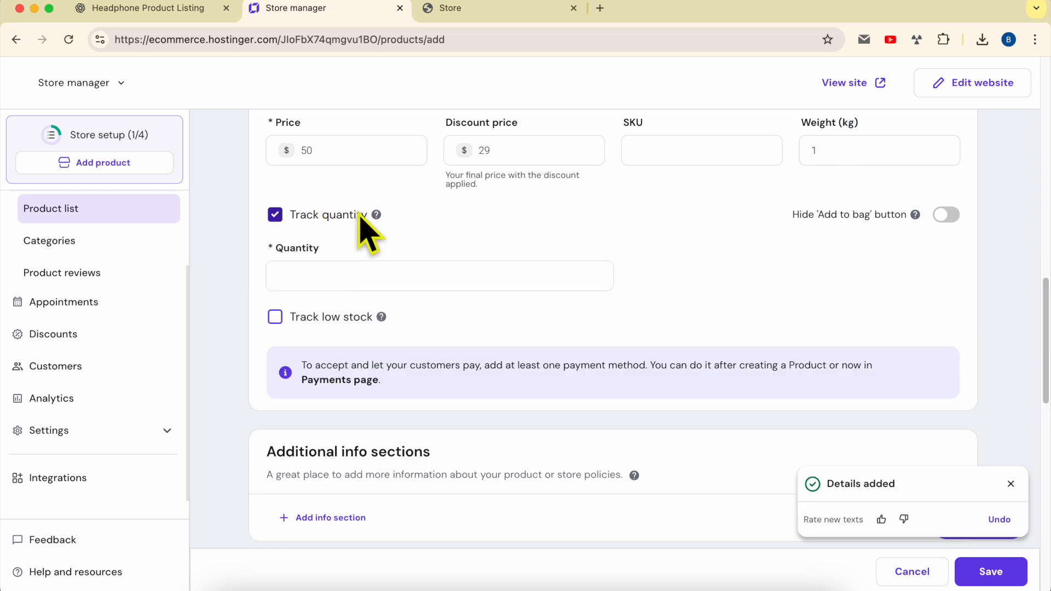
pyautogui.click(309, 270)
pyautogui.write('20')
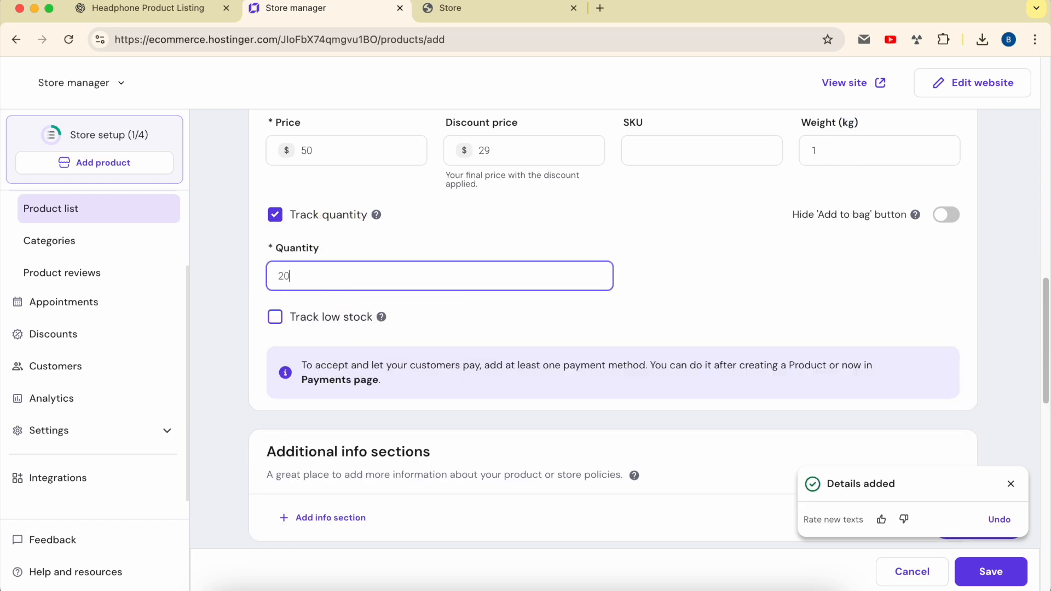
pyautogui.click(662, 304)
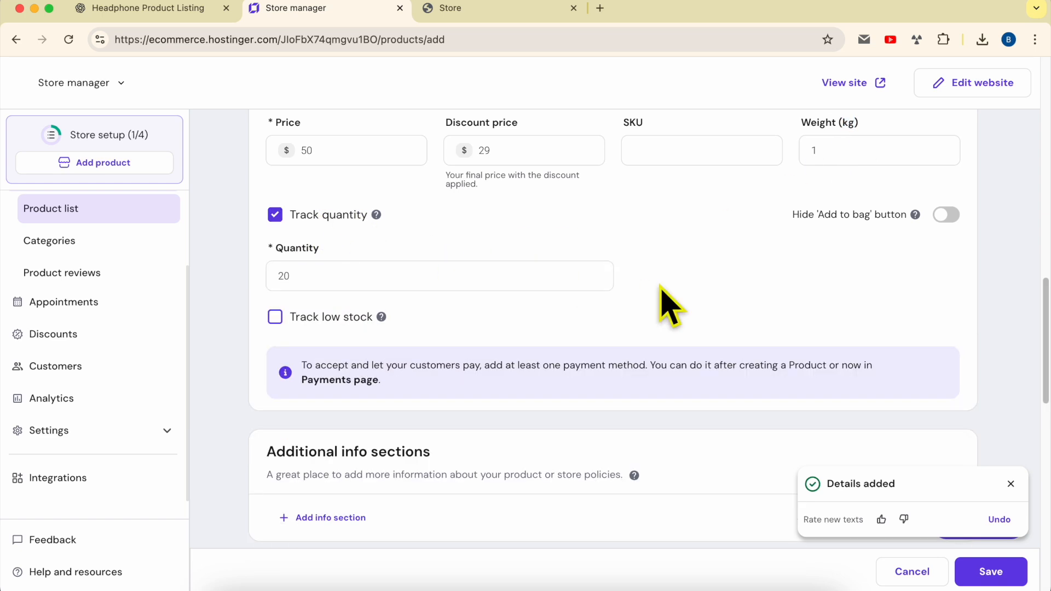
# Enable low stock tracking for the product with a low stock threshold of 10.
pyautogui.click(325, 321)
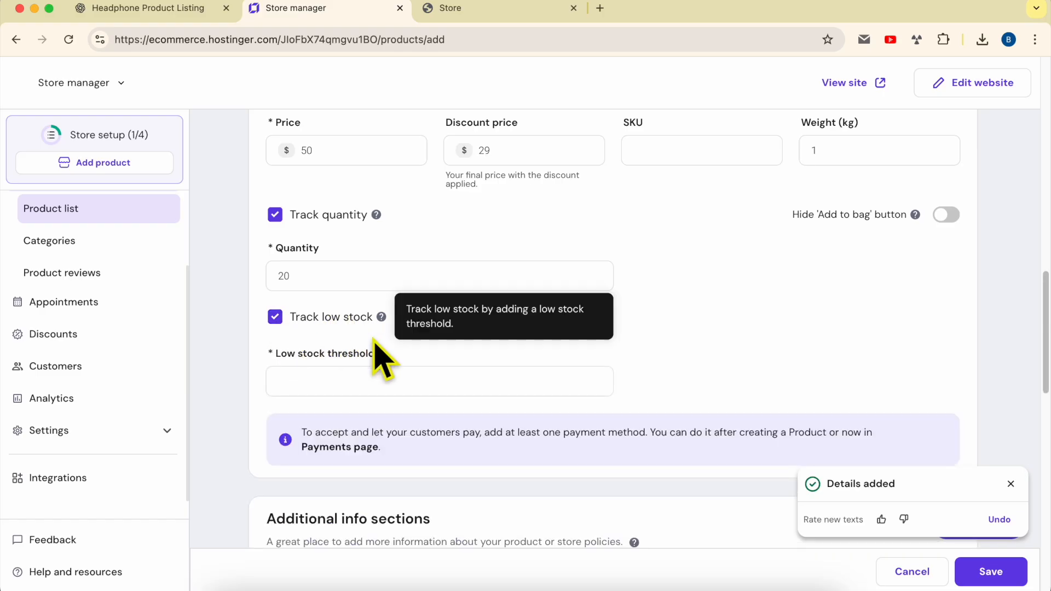
pyautogui.click(345, 381)
pyautogui.write('10')
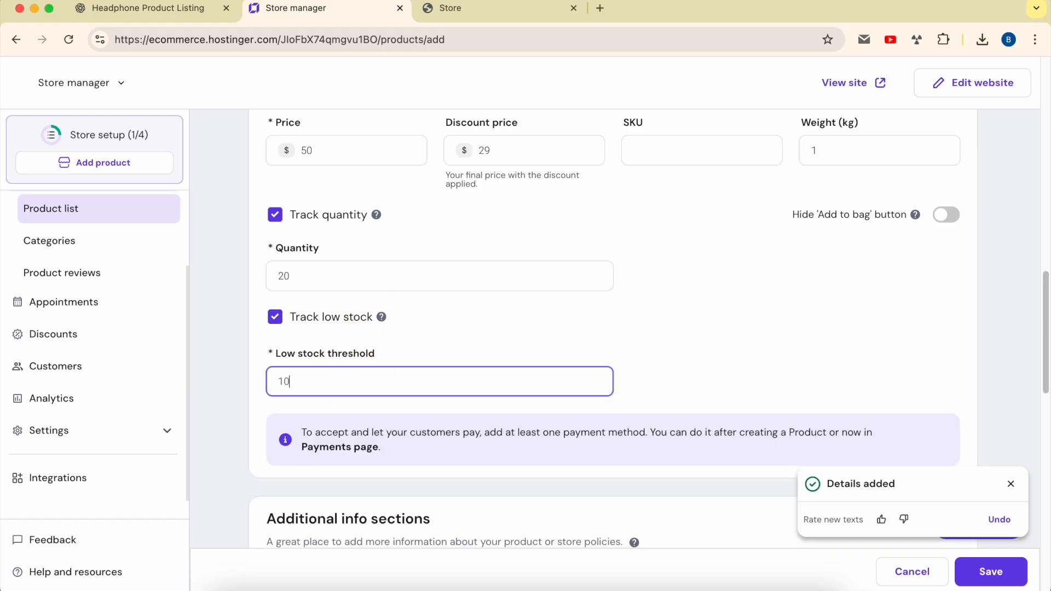
pyautogui.moveTo(276, 382); pyautogui.dragTo(289, 381)
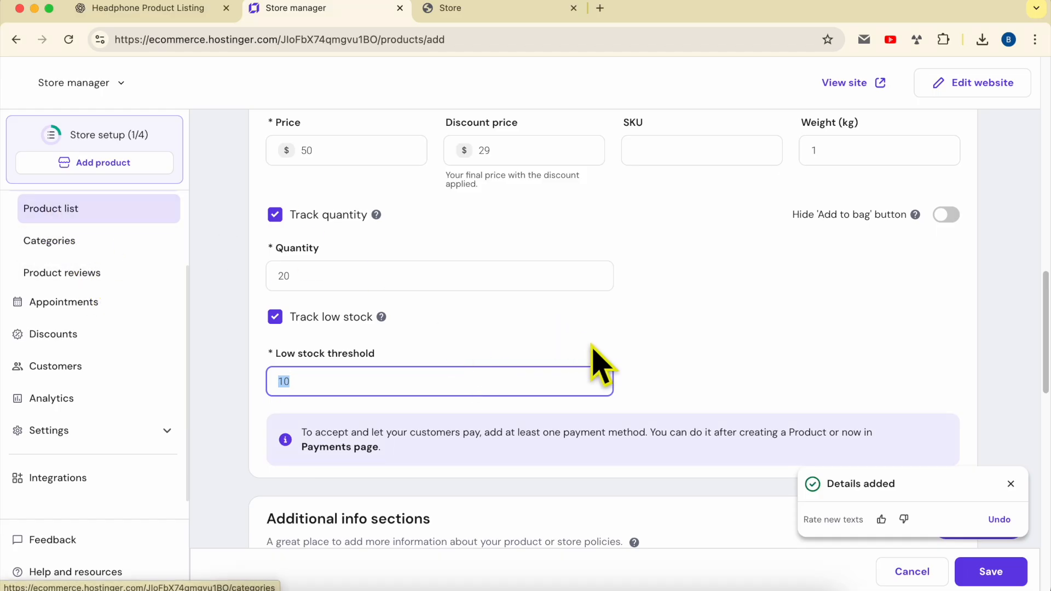
# Copy the product form's "Additional info sections" heading and ask ChatGPT to give additional info sections for store policies.
pyautogui.scroll(-4, 591, 364)
pyautogui.scroll(-5, 439, 388)
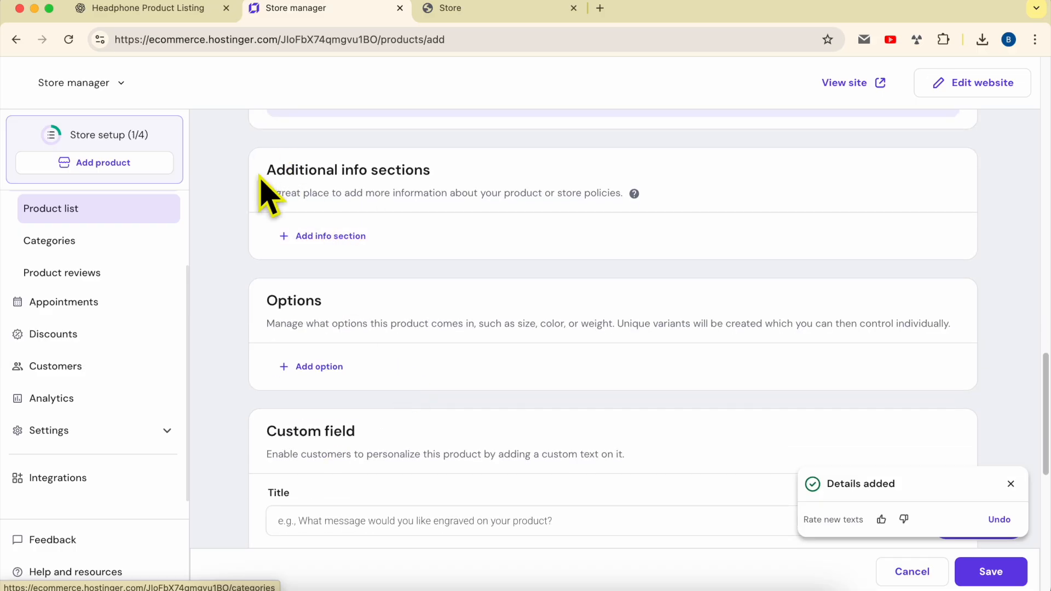
pyautogui.moveTo(265, 172); pyautogui.dragTo(469, 182)
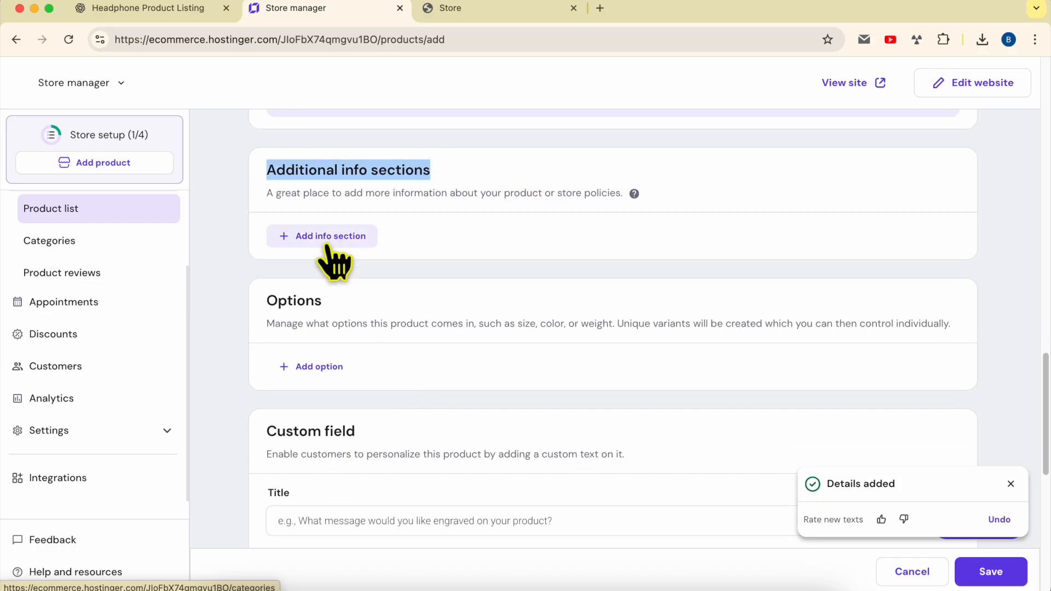
pyautogui.moveTo(267, 193); pyautogui.dragTo(578, 192)
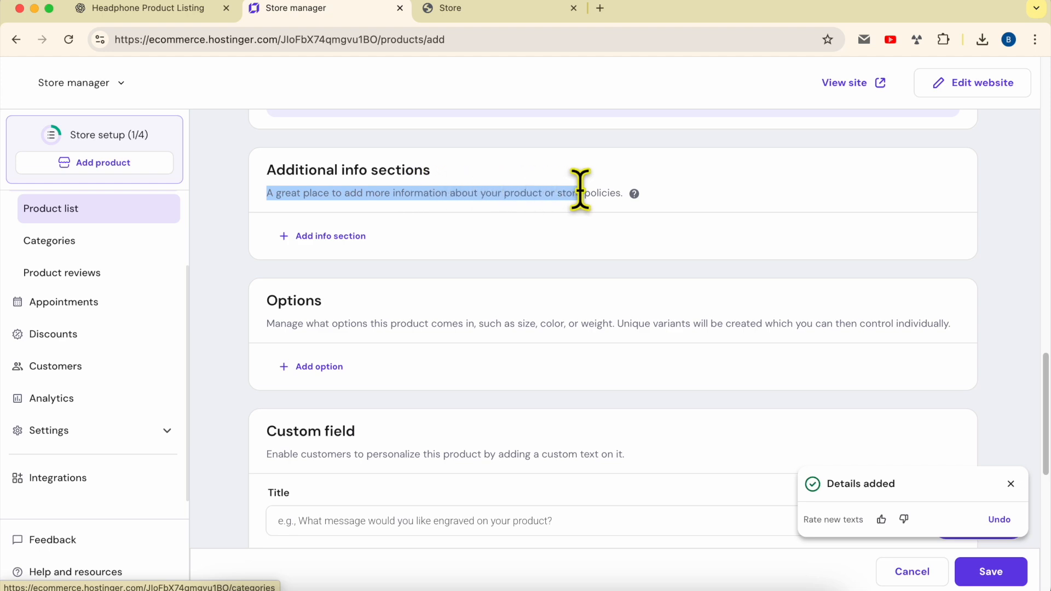
pyautogui.moveTo(268, 171); pyautogui.dragTo(430, 172)
pyautogui.click(135, 9)
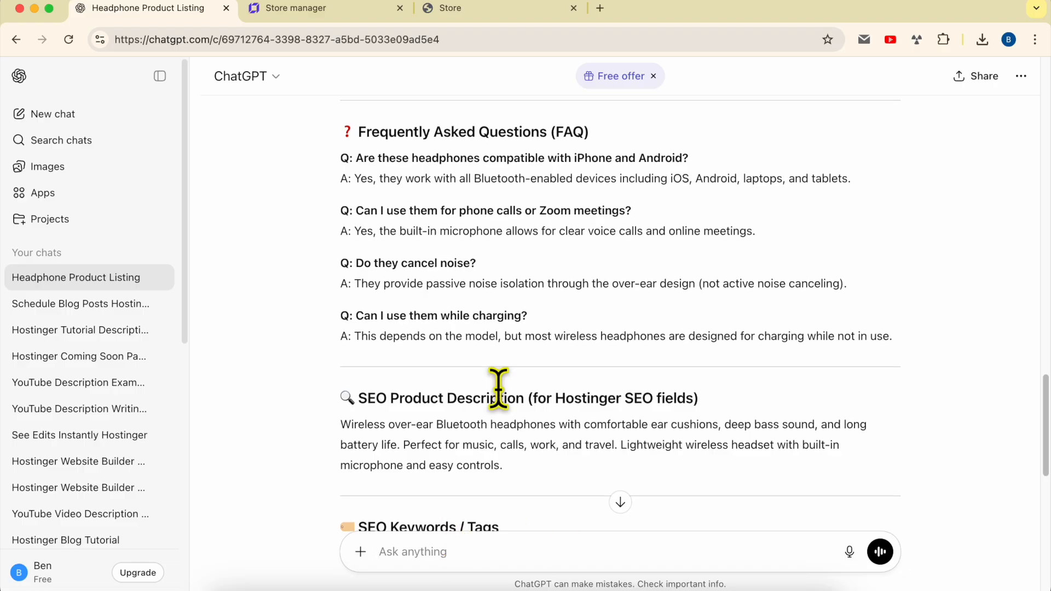
pyautogui.scroll(-6, 511, 412)
pyautogui.scroll(-4, 511, 412)
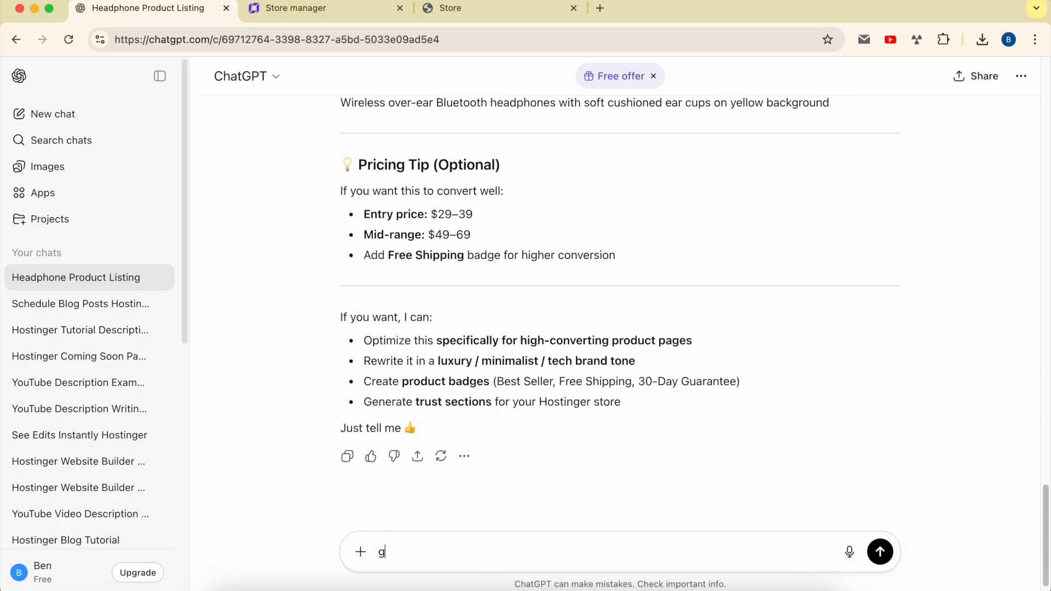
pyautogui.hotkey('shift', 'Return')
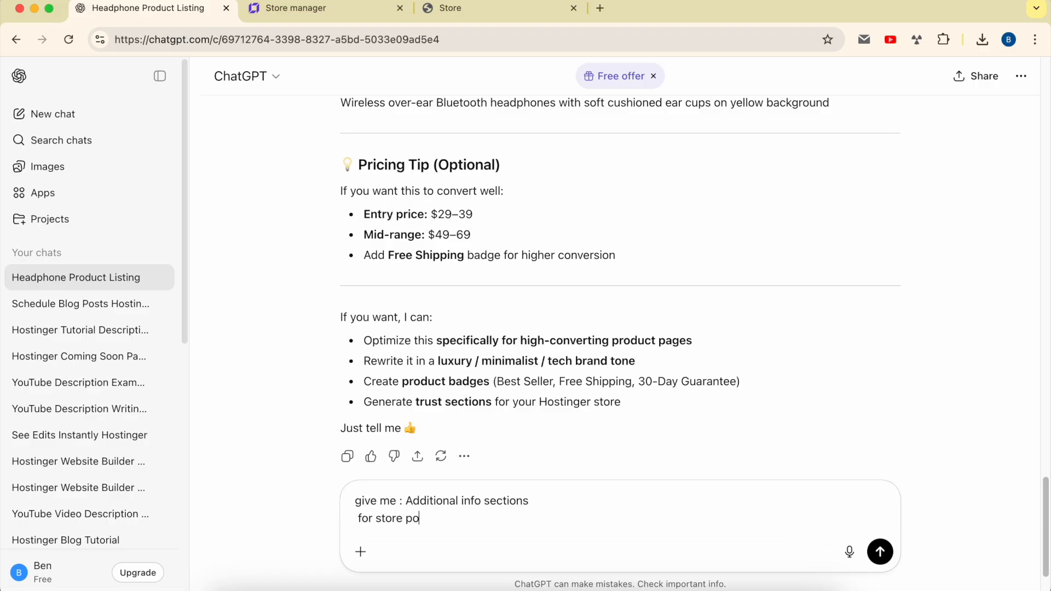
pyautogui.press('Return')
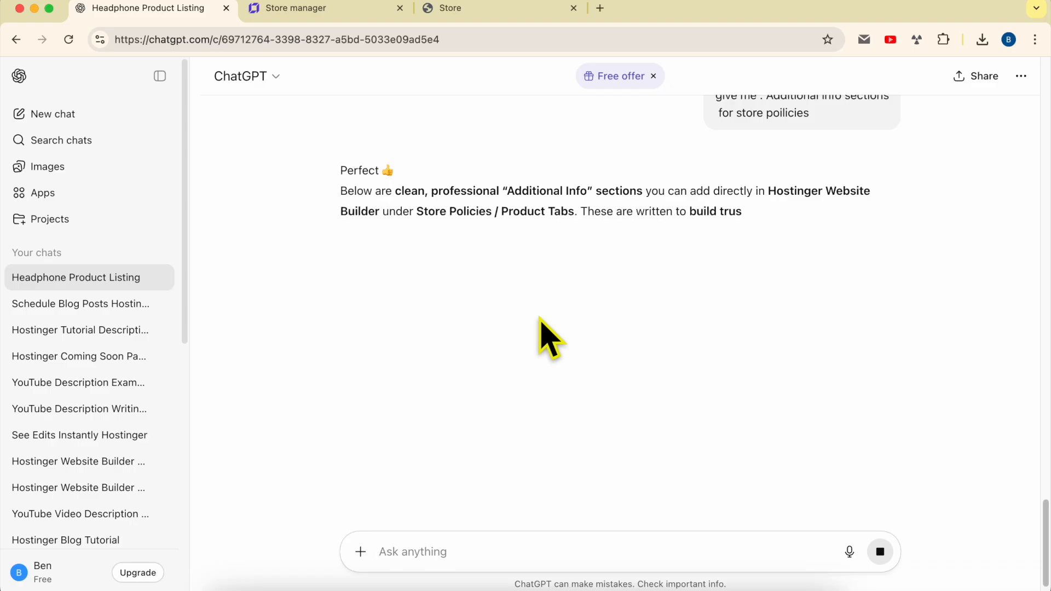
# Copy the "Shipping Information" heading from ChatGPT and start a new product info section in the store manager with it as the title.
pyautogui.doubleClick(429, 275)
pyautogui.click(385, 273)
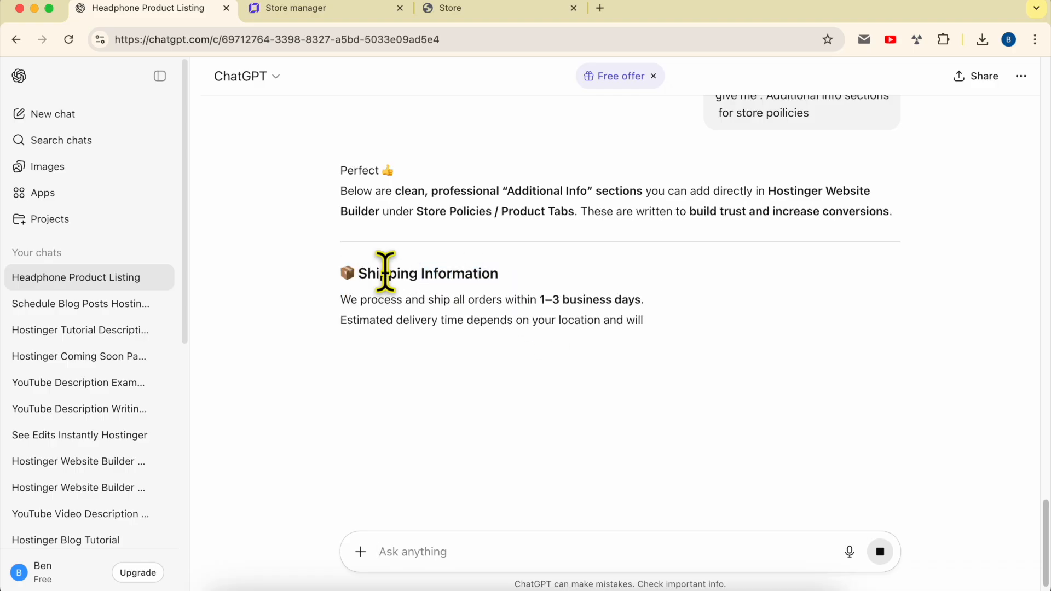
pyautogui.moveTo(385, 272); pyautogui.dragTo(436, 265)
pyautogui.press('super+c')
pyautogui.click(343, 13)
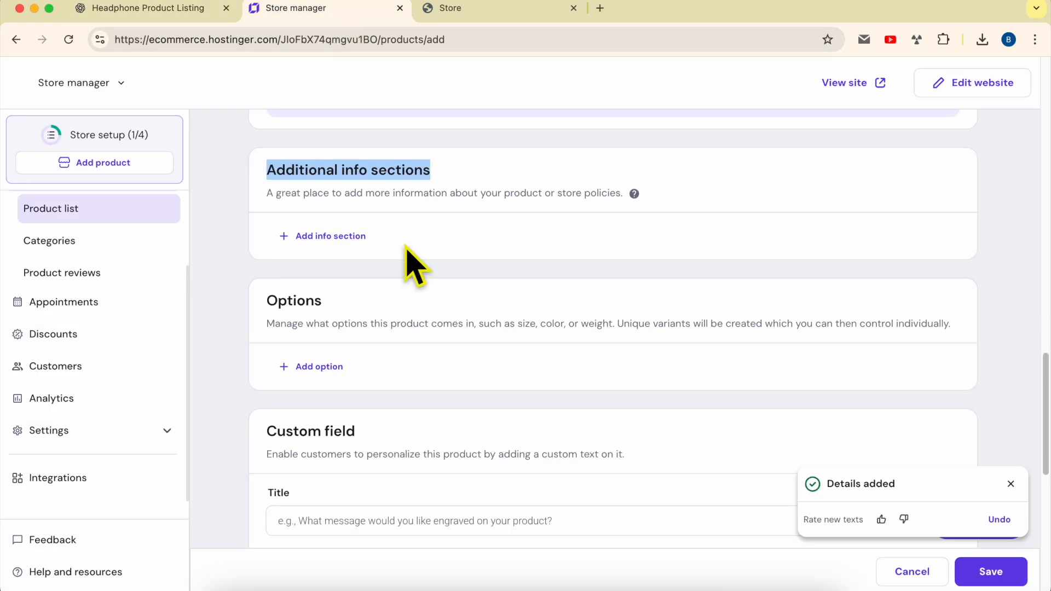
pyautogui.click(343, 236)
pyautogui.click(376, 170)
pyautogui.press('super+v')
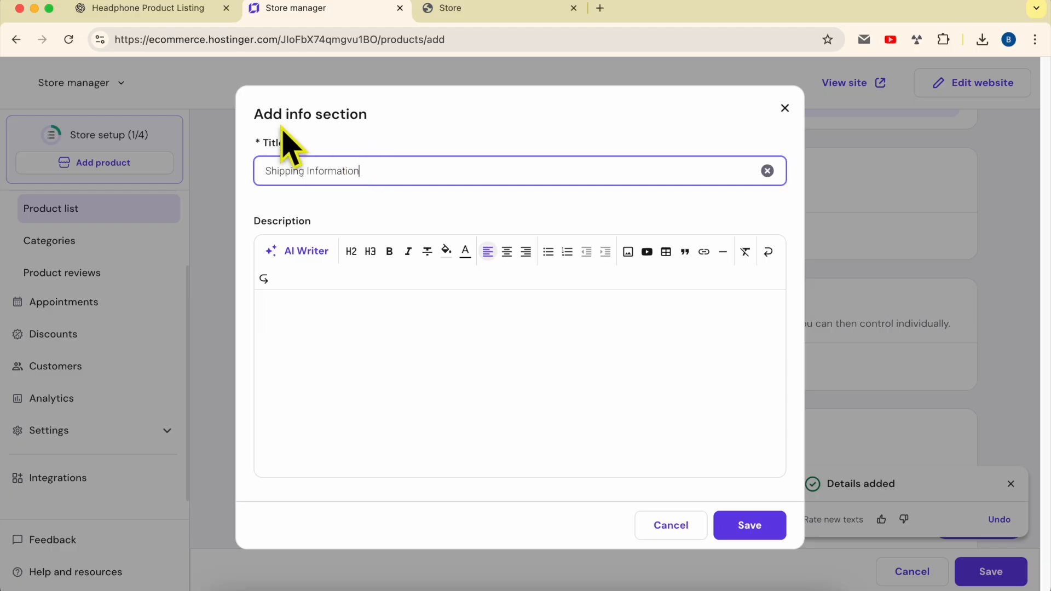
# Copy ChatGPT's shipping text into the Shipping Information section's description and save the section.
pyautogui.click(132, 9)
pyautogui.moveTo(341, 299); pyautogui.dragTo(406, 338)
pyautogui.press('super+c')
pyautogui.click(287, 12)
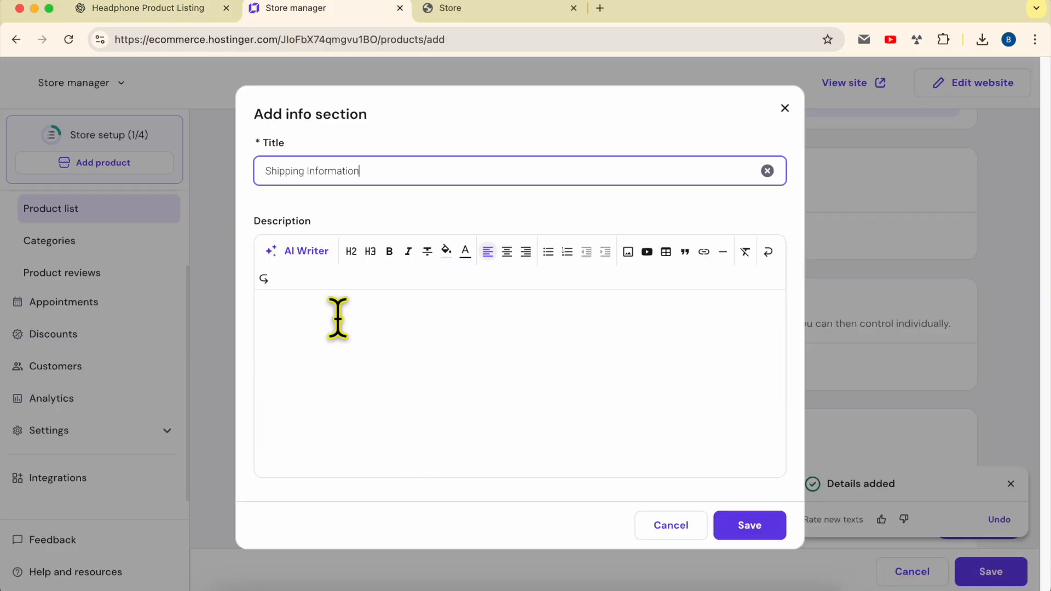
pyautogui.click(346, 355)
pyautogui.press('super+v')
pyautogui.click(735, 527)
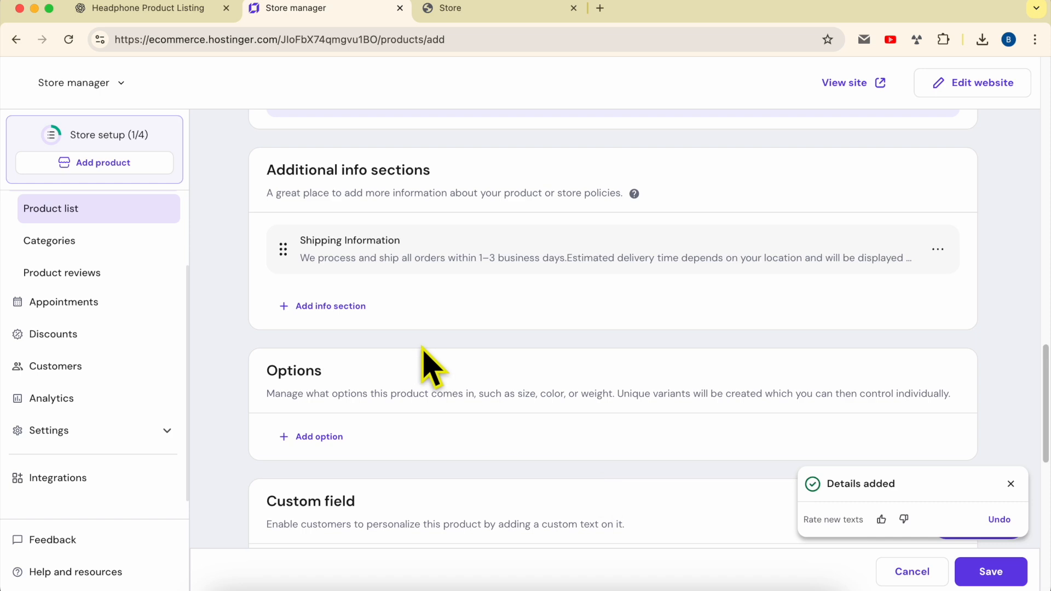
# Start another info section titled "Returns & Refund Policy" using the heading copied from ChatGPT.
pyautogui.click(328, 307)
pyautogui.click(159, 9)
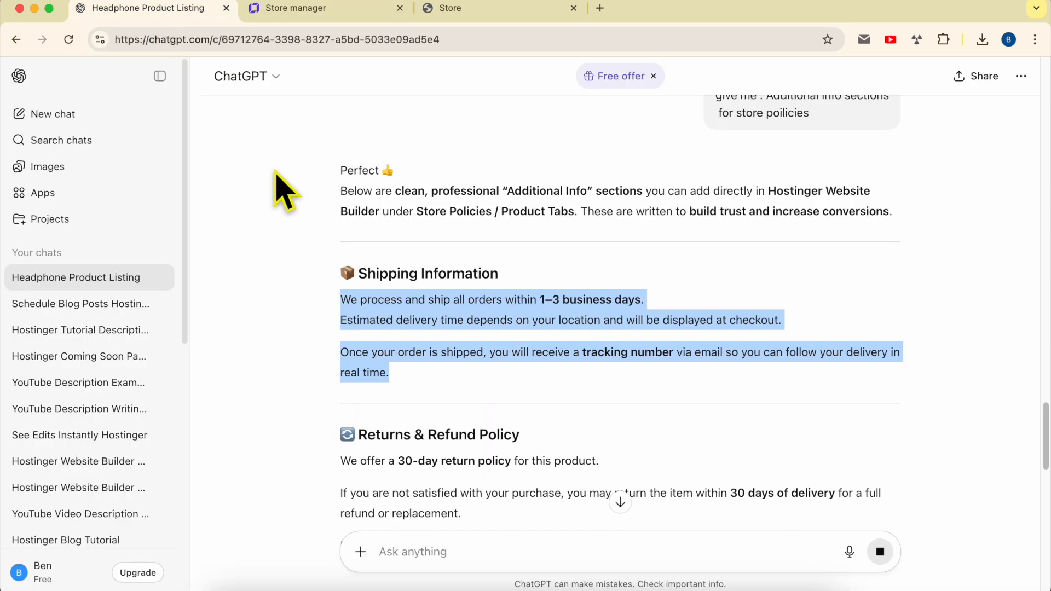
pyautogui.moveTo(358, 435); pyautogui.dragTo(519, 435)
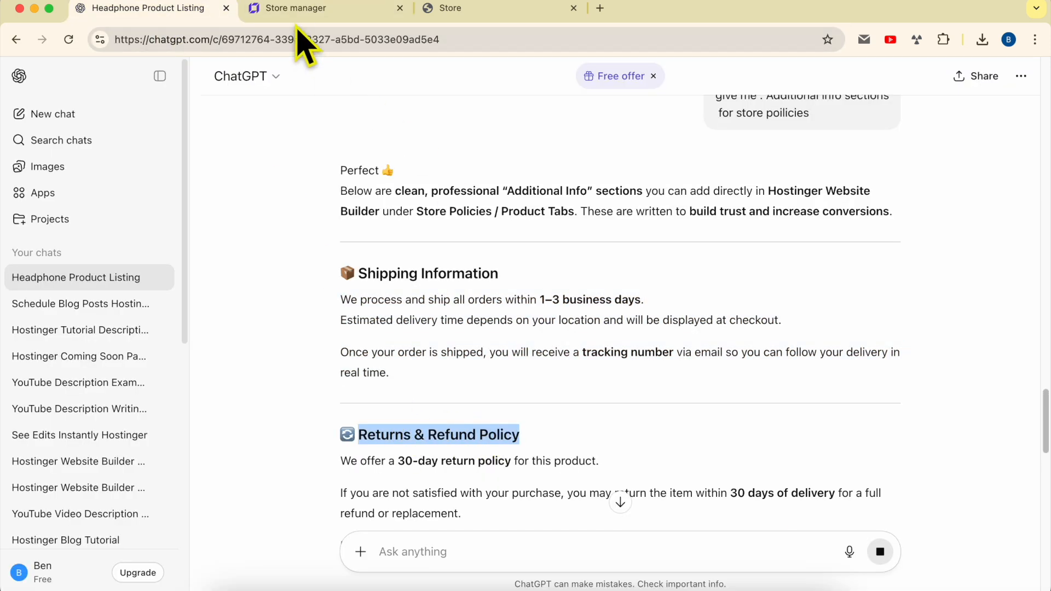
pyautogui.press('super+c')
pyautogui.hotkey('ctrl', 'Tab')
pyautogui.click(326, 168)
pyautogui.press('super+v')
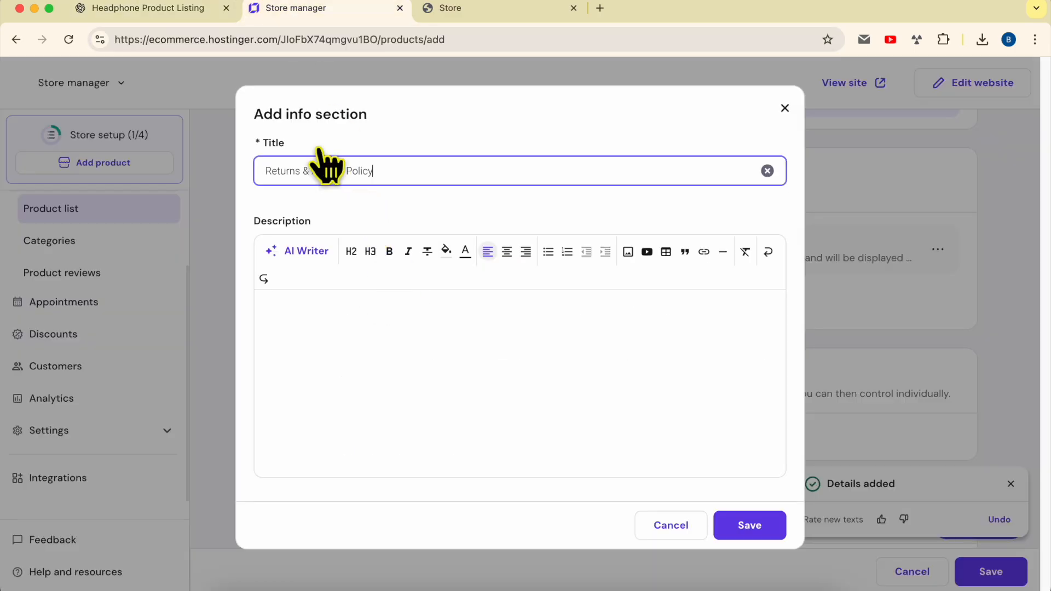
# Copy ChatGPT's full returns and refund text, including the return conditions, into the section's description and save it.
pyautogui.click(183, 22)
pyautogui.tripleClick(429, 334)
pyautogui.scroll(-4, 444, 350)
pyautogui.keyDown('shift'); pyautogui.click(777, 317); pyautogui.keyUp('shift')
pyautogui.press('super+c')
pyautogui.click(335, 19)
pyautogui.click(363, 331)
pyautogui.press('super+v')
pyautogui.click(763, 538)
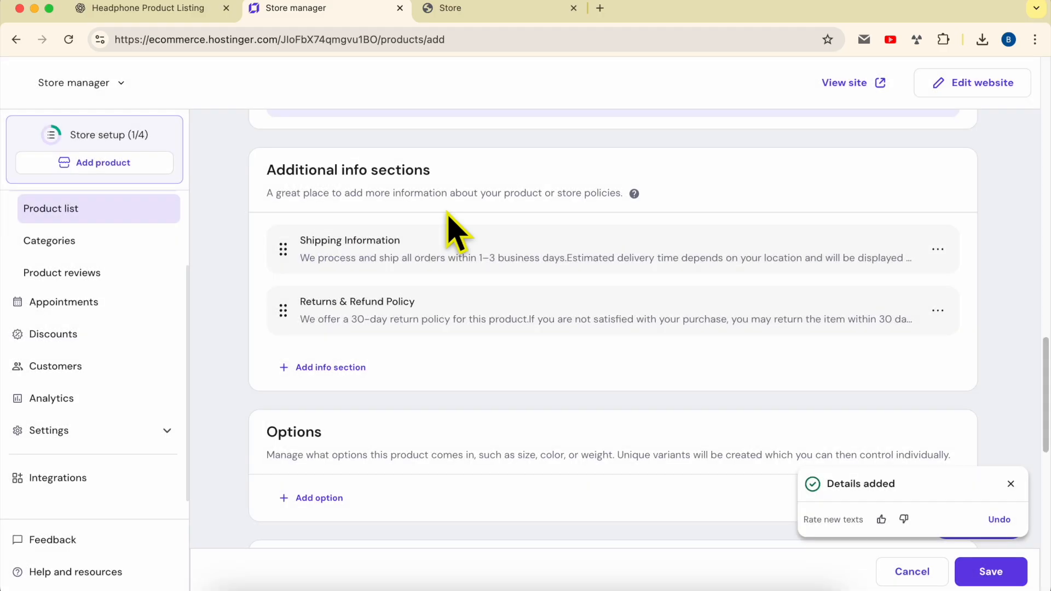
# Copy the "Secure Payments" heading from ChatGPT and use it as the title of a third info section.
pyautogui.click(155, 9)
pyautogui.moveTo(407, 381); pyautogui.dragTo(464, 381)
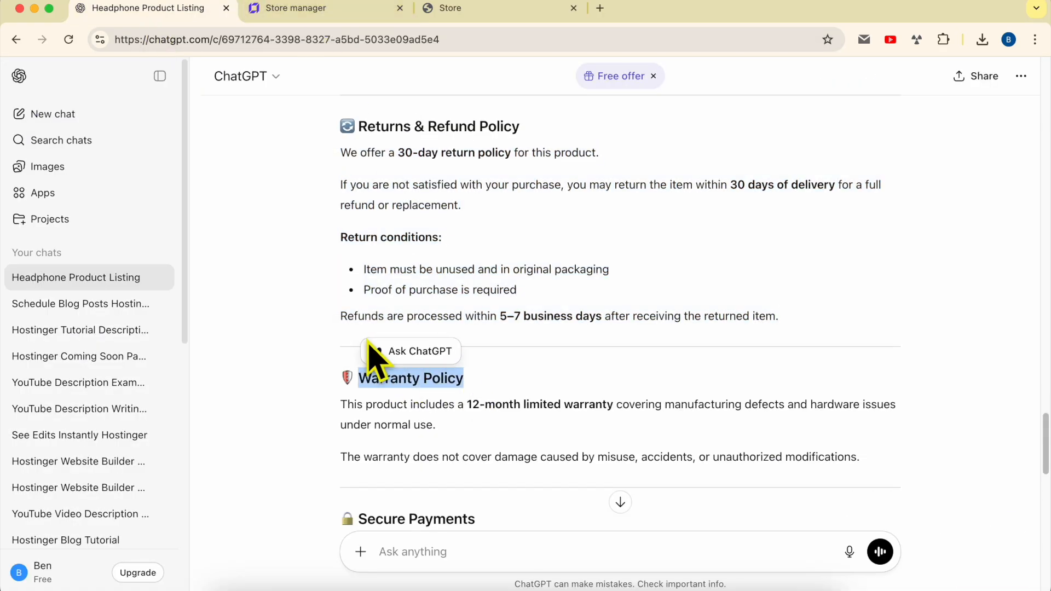
pyautogui.scroll(-3, 436, 434)
pyautogui.doubleClick(380, 377)
pyautogui.moveTo(520, 403); pyautogui.dragTo(506, 380)
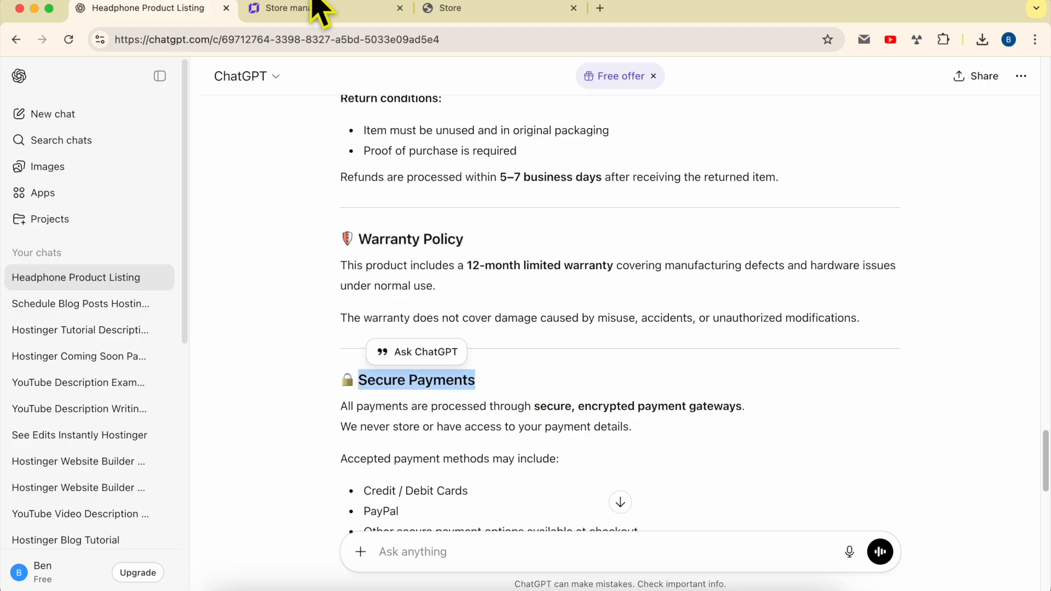
pyautogui.click(317, 7)
pyautogui.click(338, 370)
pyautogui.click(331, 168)
pyautogui.press('super+v')
# Copy ChatGPT's secure payments text with the accepted payment methods into the section's description and save it.
pyautogui.click(165, 9)
pyautogui.scroll(-2, 383, 339)
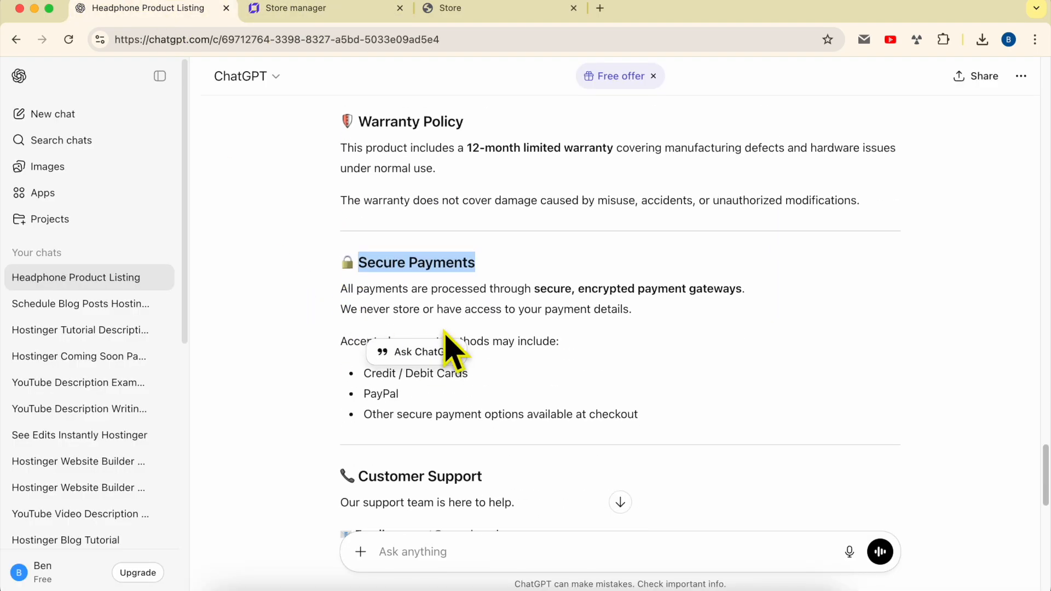
pyautogui.tripleClick(507, 307)
pyautogui.tripleClick(597, 290)
pyautogui.moveTo(597, 290); pyautogui.dragTo(672, 435)
pyautogui.click(322, 8)
pyautogui.click(380, 368)
pyautogui.press('super+v')
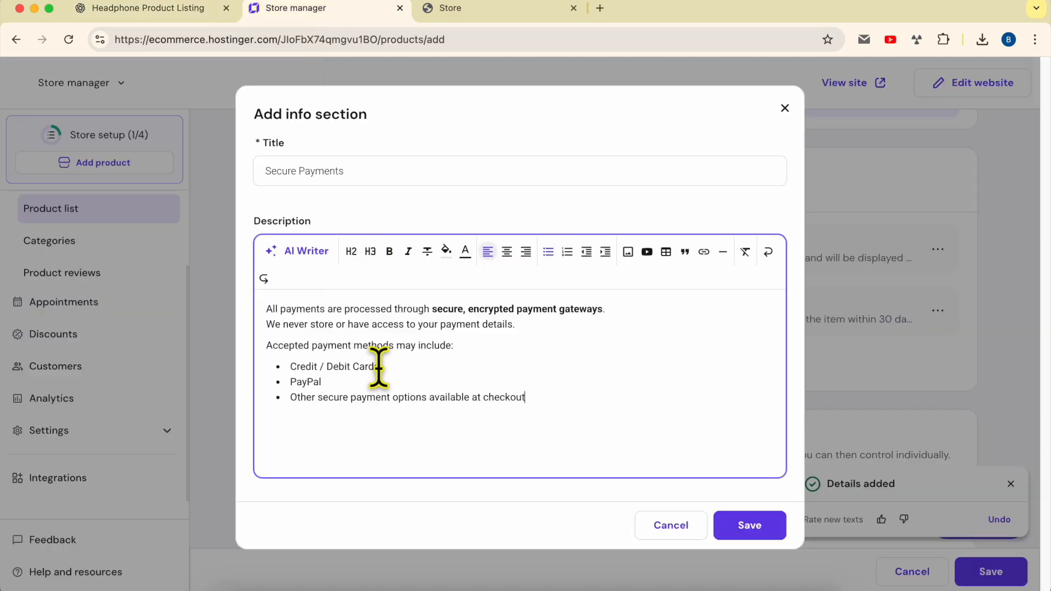
pyautogui.click(745, 542)
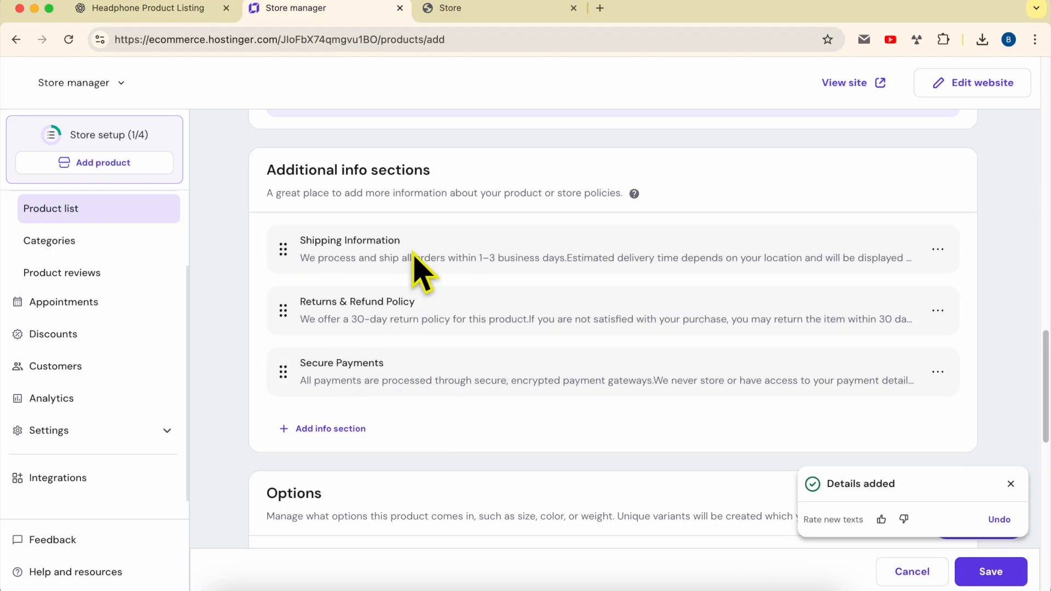
# Read the explanation of the product's Options section about sizes, colors, weights and variants.
pyautogui.scroll(-3, 446, 429)
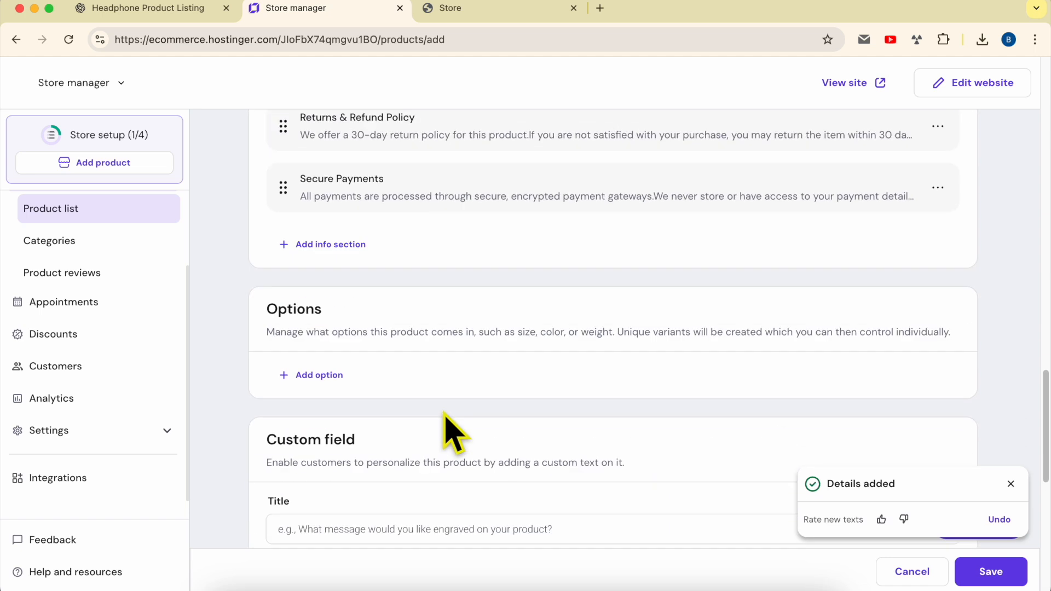
pyautogui.doubleClick(303, 310)
pyautogui.click(271, 349)
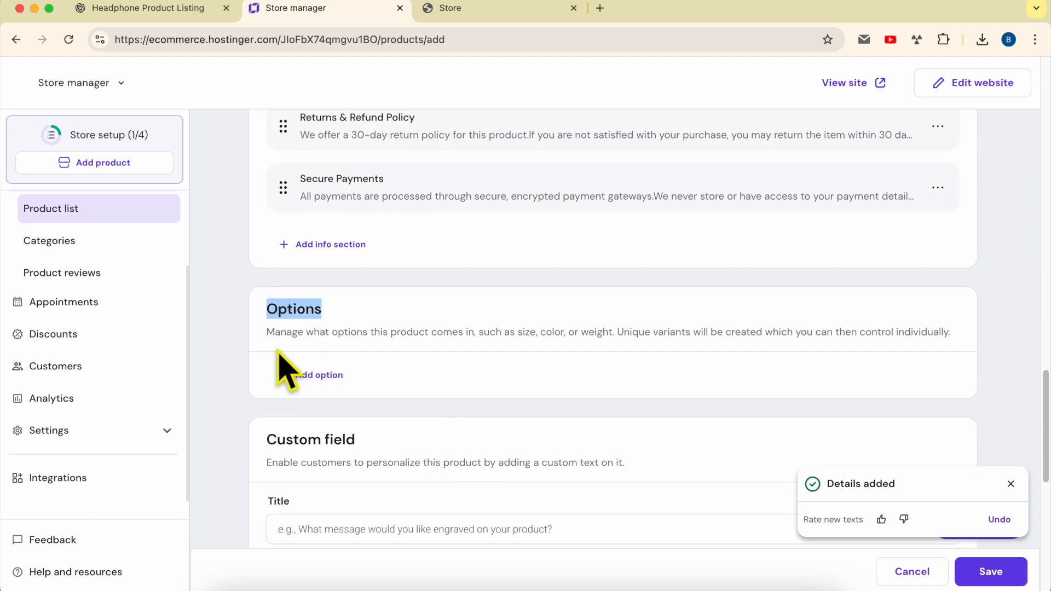
pyautogui.scroll(-1, 279, 354)
pyautogui.moveTo(303, 299); pyautogui.dragTo(462, 300)
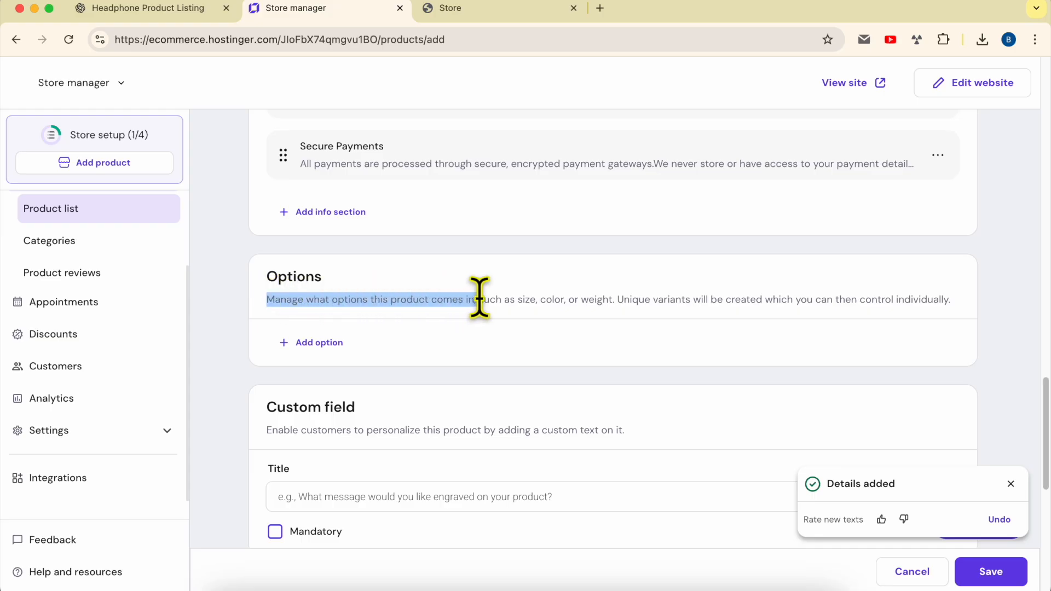
pyautogui.moveTo(545, 297); pyautogui.dragTo(785, 302)
pyautogui.moveTo(868, 301); pyautogui.dragTo(980, 321)
pyautogui.click(414, 367)
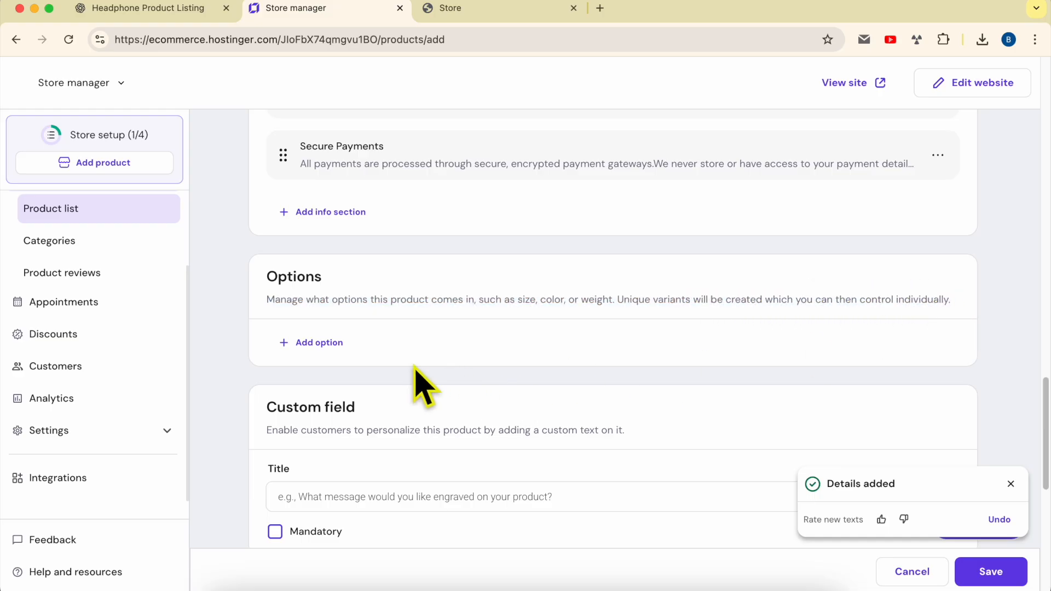
# Add a product option named Color with the selections White and Black, and save it.
pyautogui.click(309, 348)
pyautogui.click(446, 276)
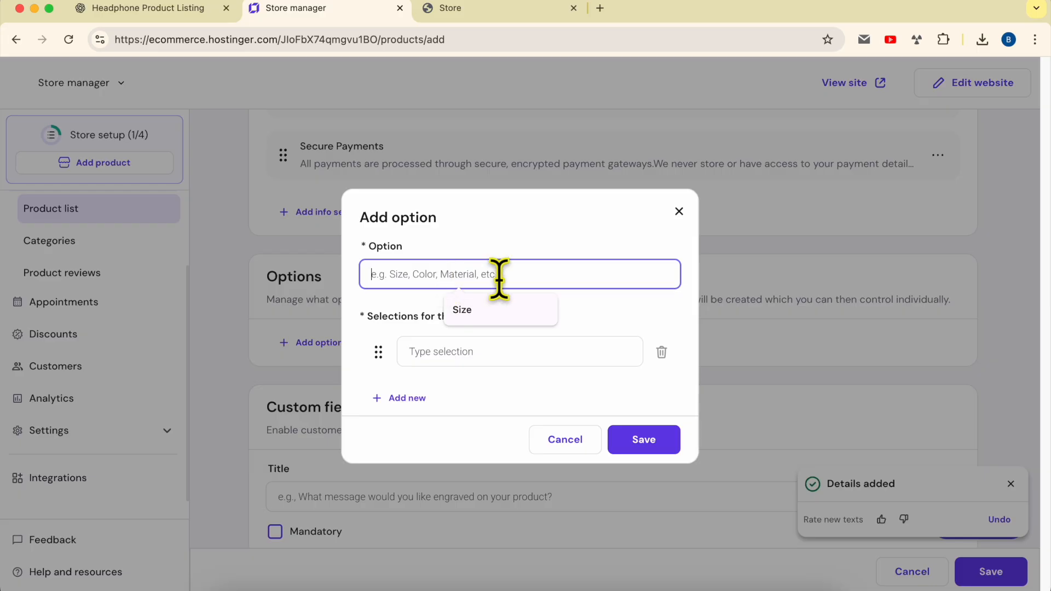
pyautogui.write('Color')
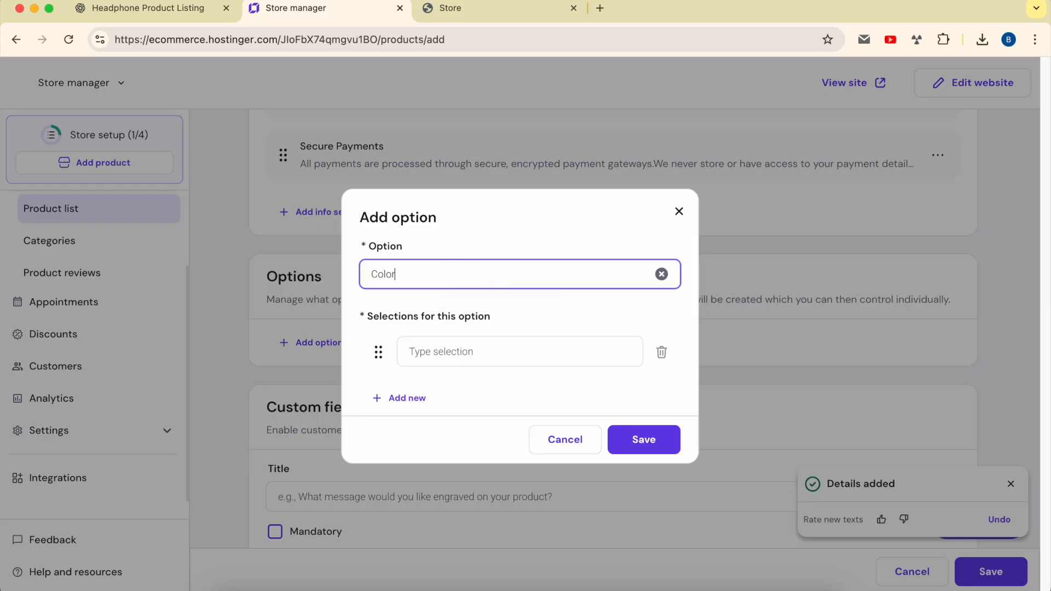
pyautogui.click(490, 357)
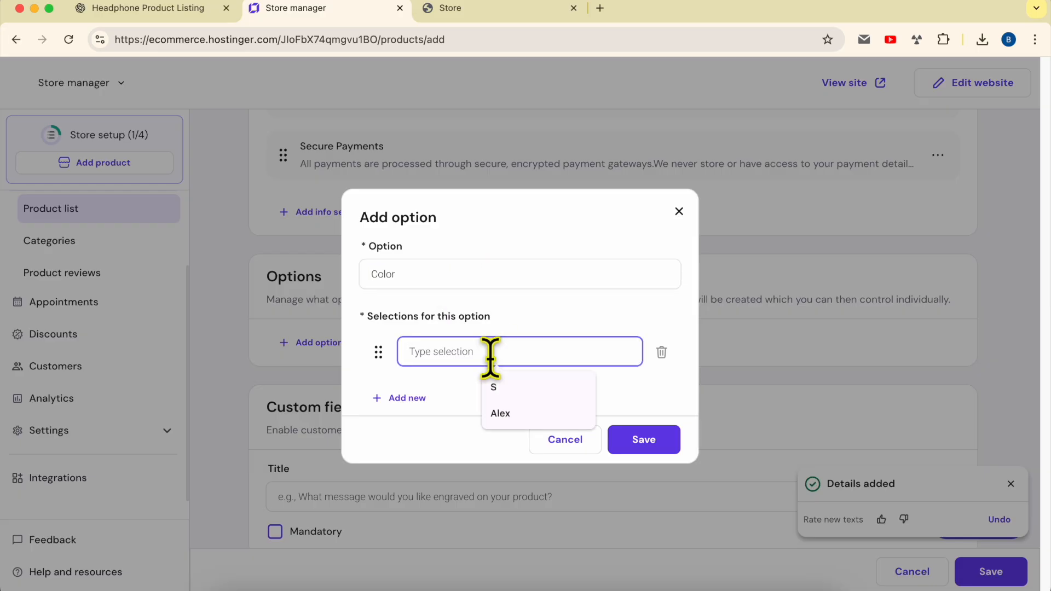
pyautogui.write('Whi')
pyautogui.click(416, 398)
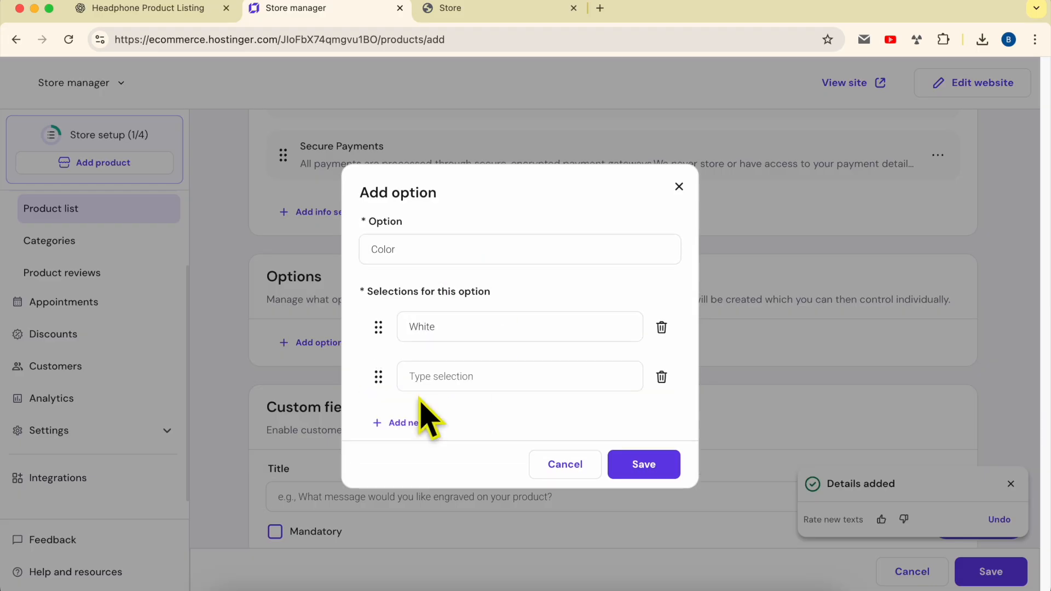
pyautogui.click(447, 377)
pyautogui.write('Black')
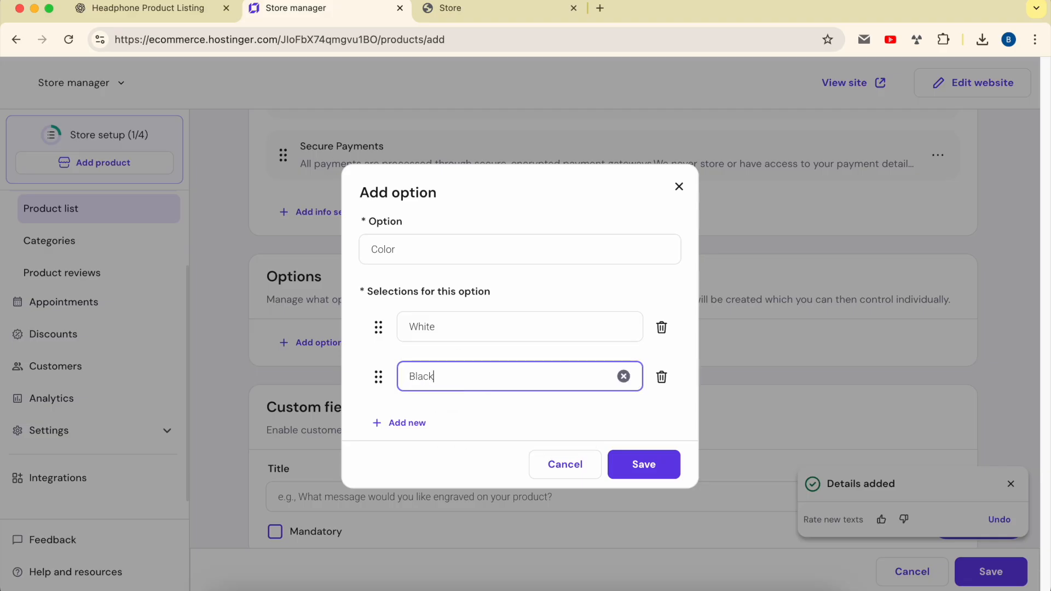
pyautogui.click(671, 462)
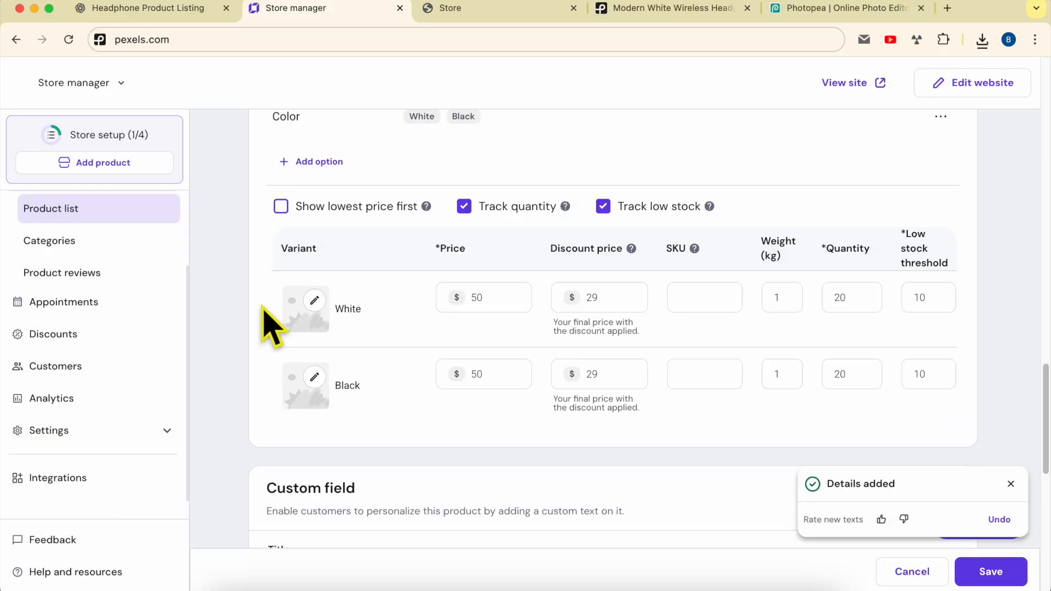
# View the image choices available for the White variant and compare them with the product's uploaded media.
pyautogui.scroll(-2, 264, 311)
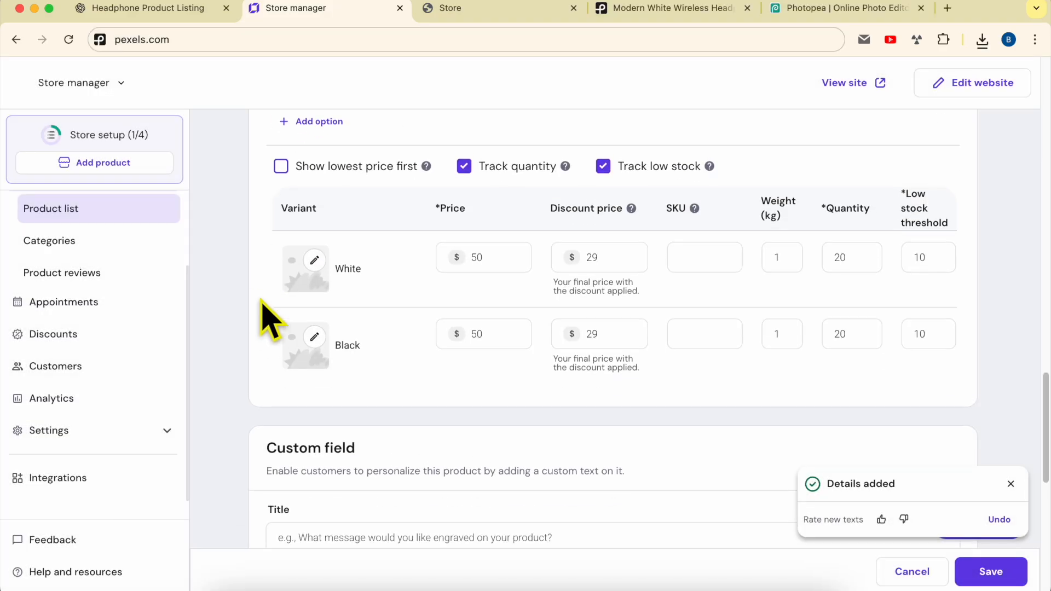
pyautogui.click(315, 257)
pyautogui.click(254, 264)
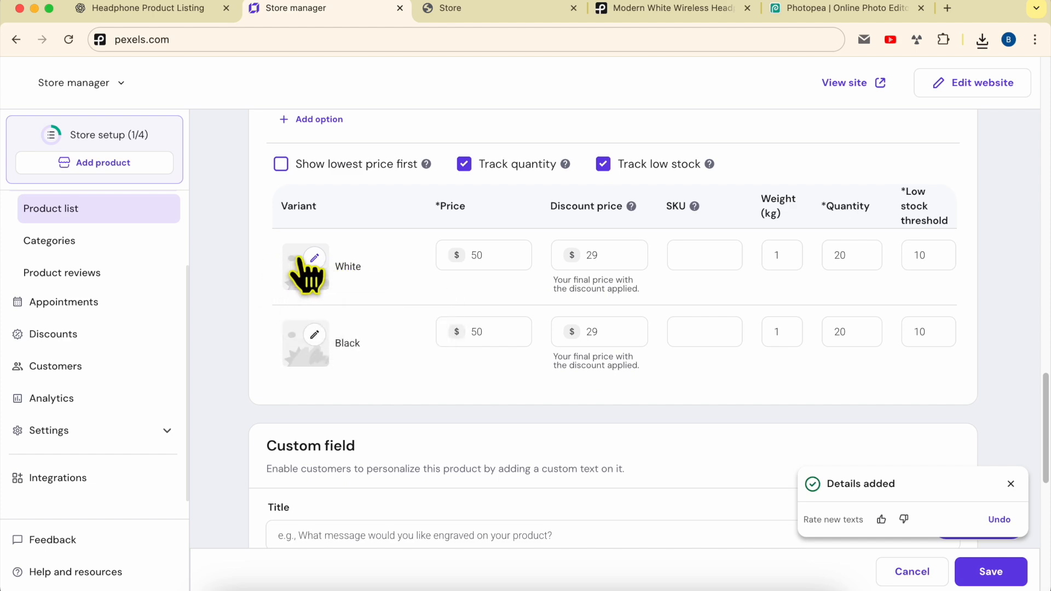
pyautogui.click(314, 258)
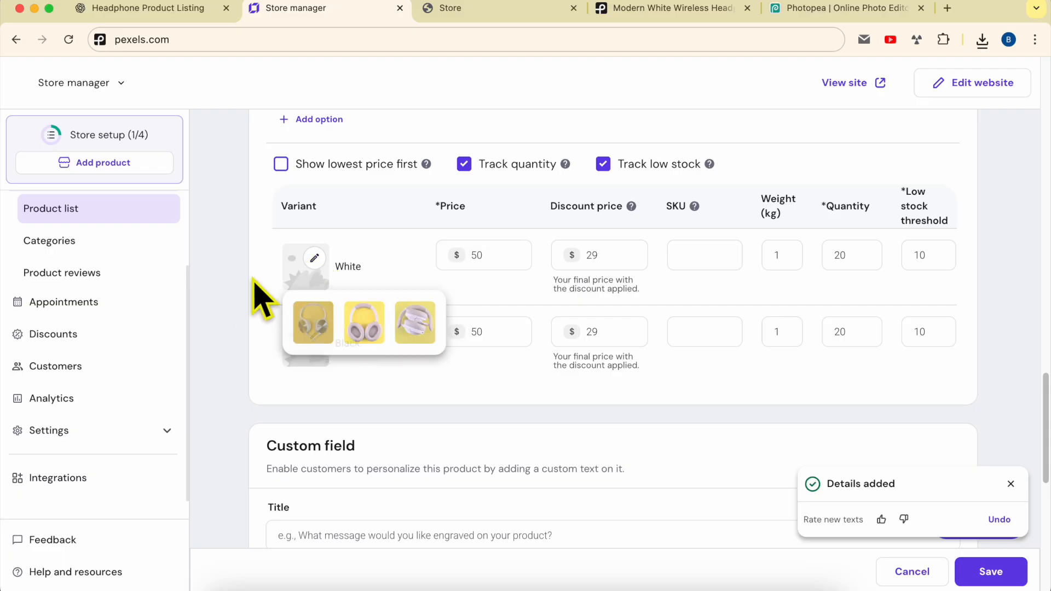
pyautogui.scroll(10, 285, 298)
pyautogui.scroll(10, 305, 282)
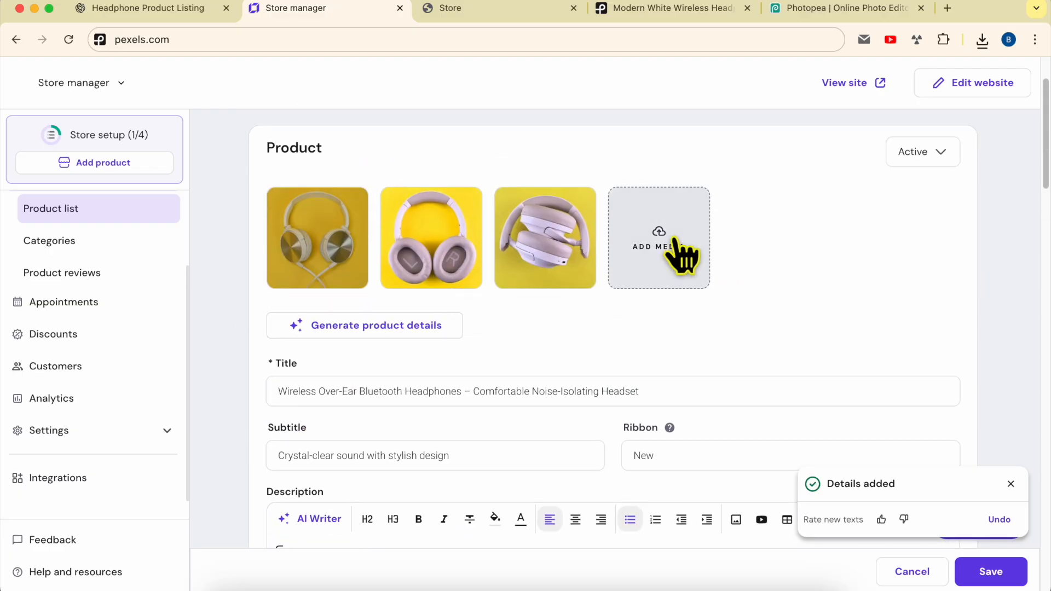
# Add the images New Project (3).jpg and New Project (4).jpg from Downloads to the product's media.
pyautogui.click(672, 234)
pyautogui.click(609, 296)
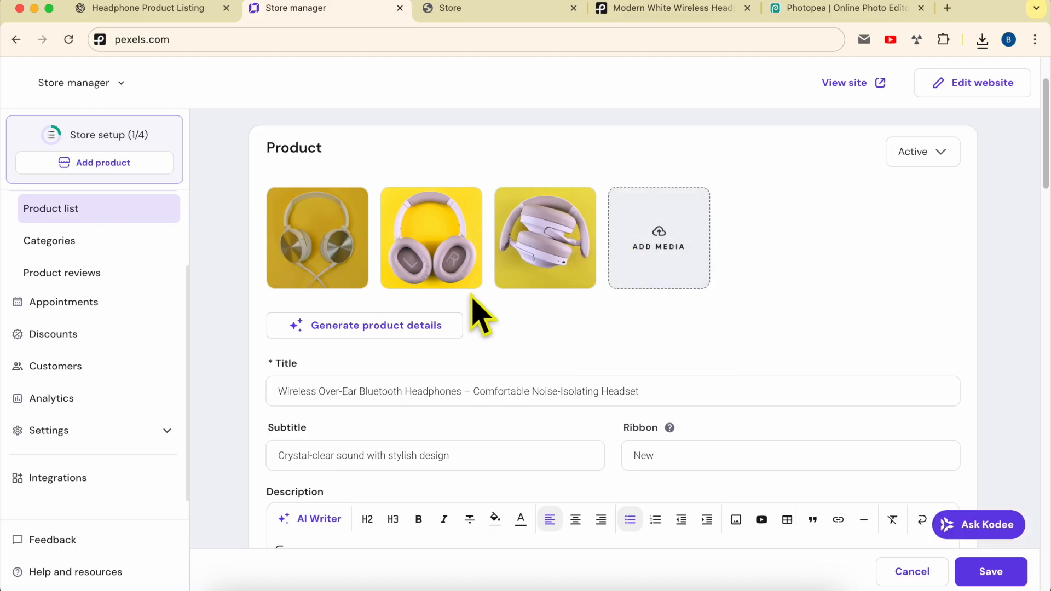
pyautogui.scroll(-15, 331, 274)
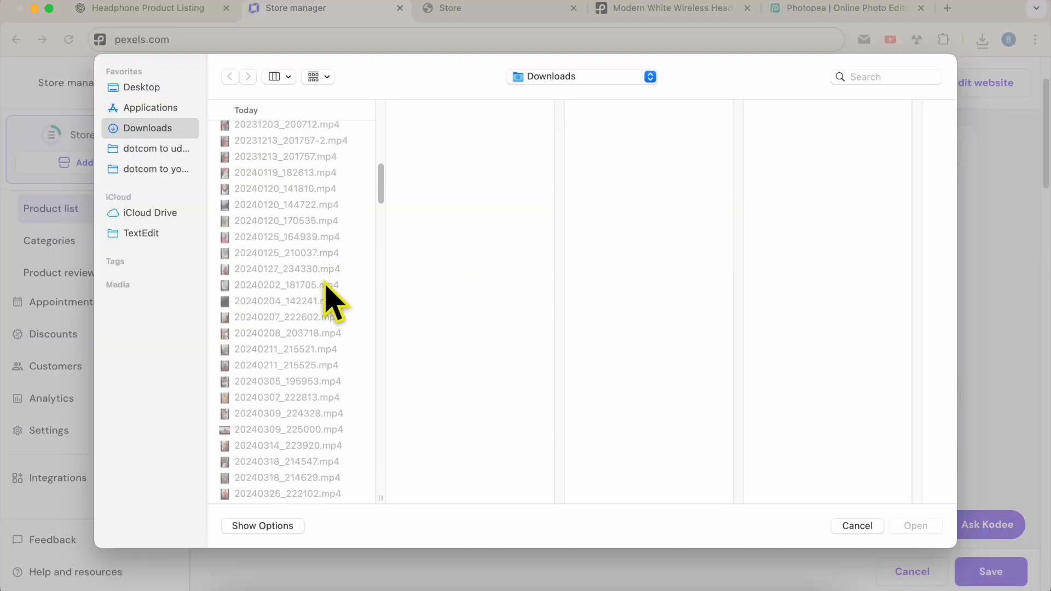
pyautogui.scroll(-10, 331, 299)
pyautogui.click(304, 206)
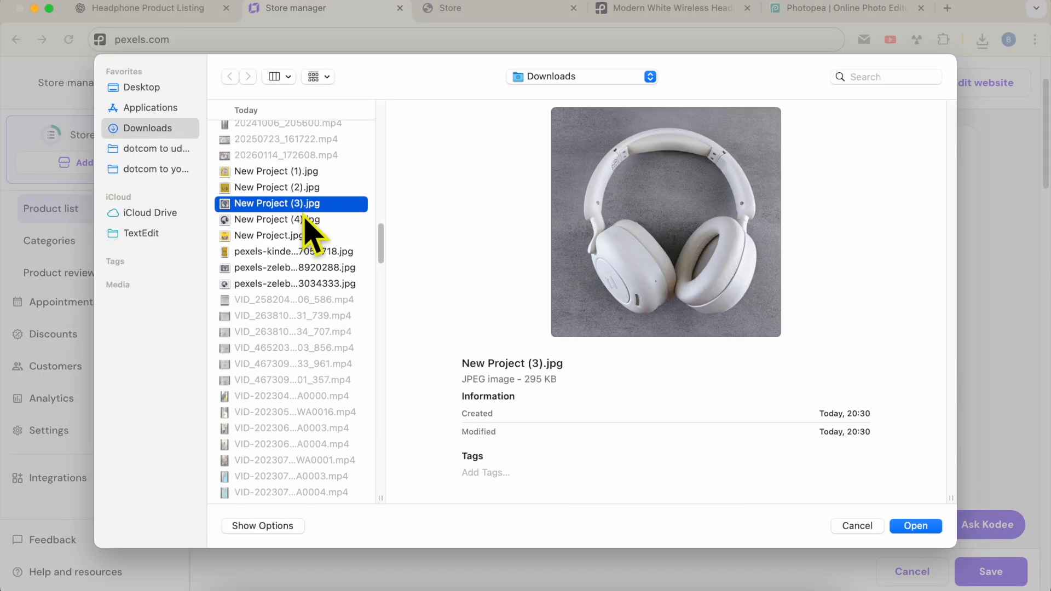
pyautogui.click(305, 219)
pyautogui.keyDown('shift'); pyautogui.click(307, 205); pyautogui.keyUp('shift')
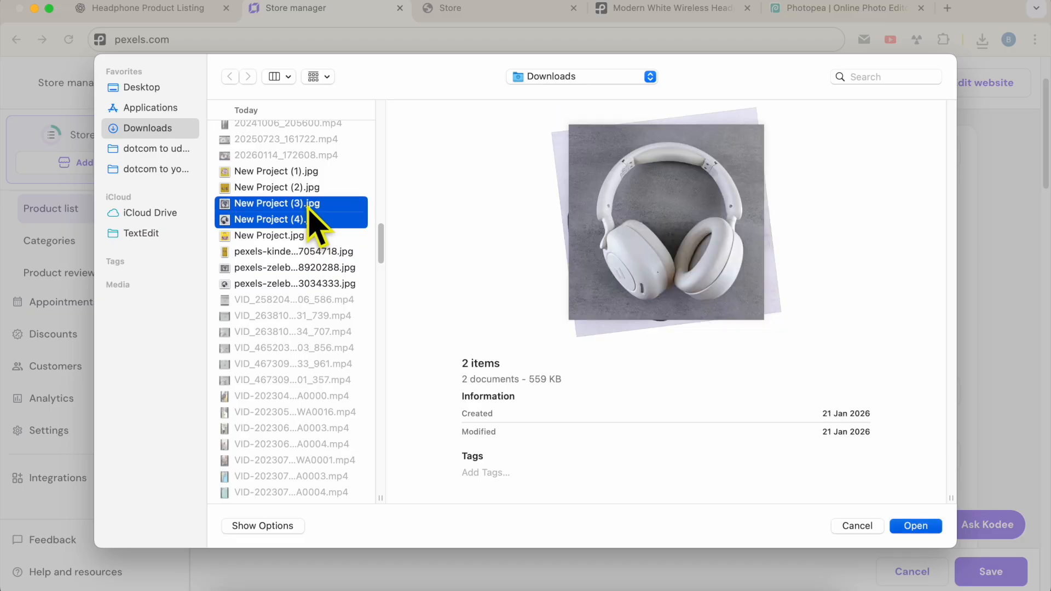
pyautogui.press('Return')
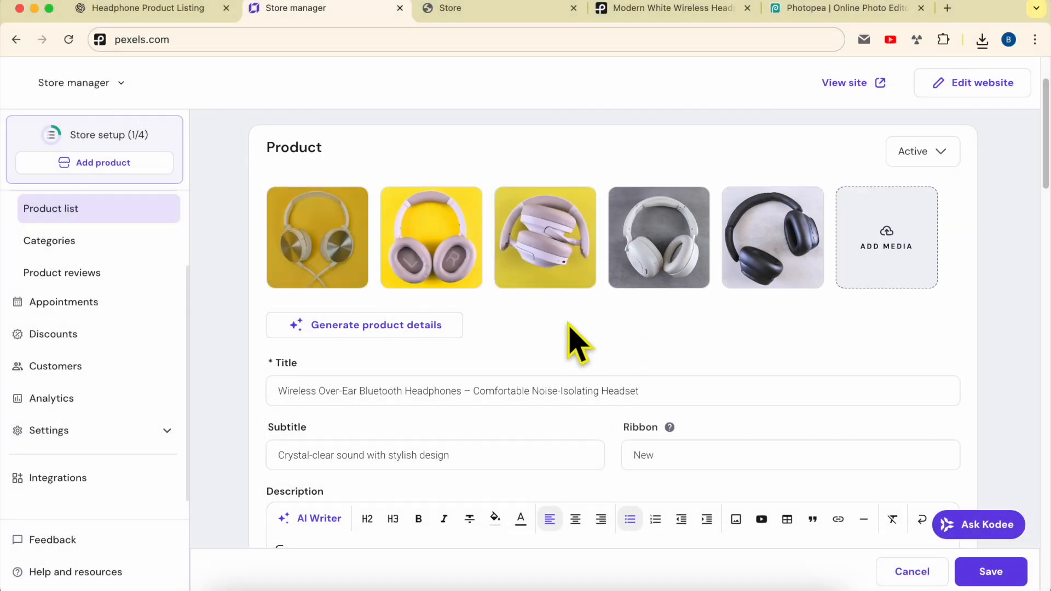
# Assign the white headphones photo on grey to the White variant and the black headphones photo to the Black variant.
pyautogui.scroll(-3, 572, 326)
pyautogui.scroll(-15, 570, 328)
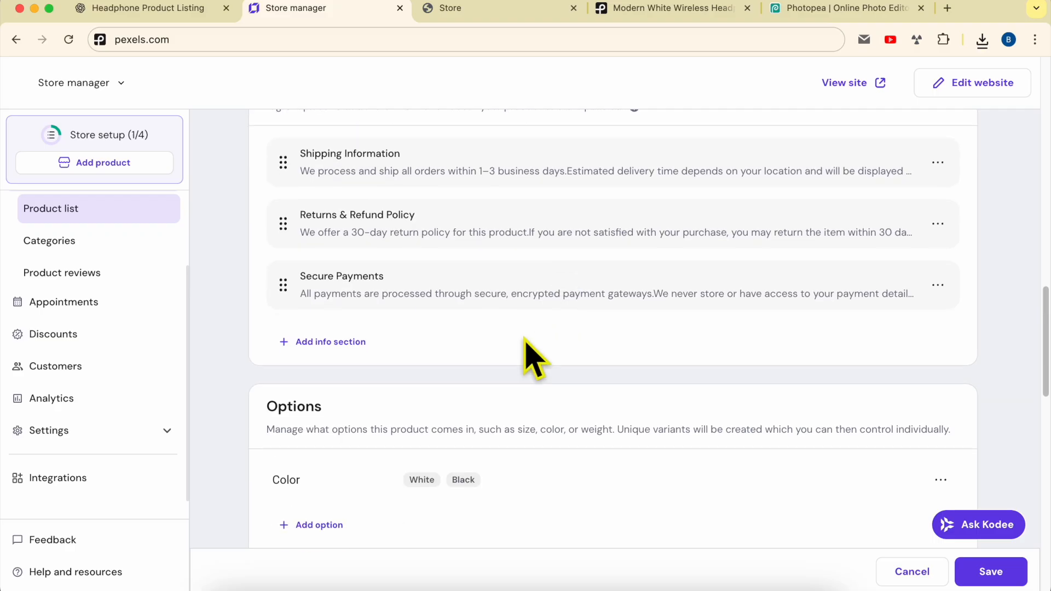
pyautogui.click(314, 393)
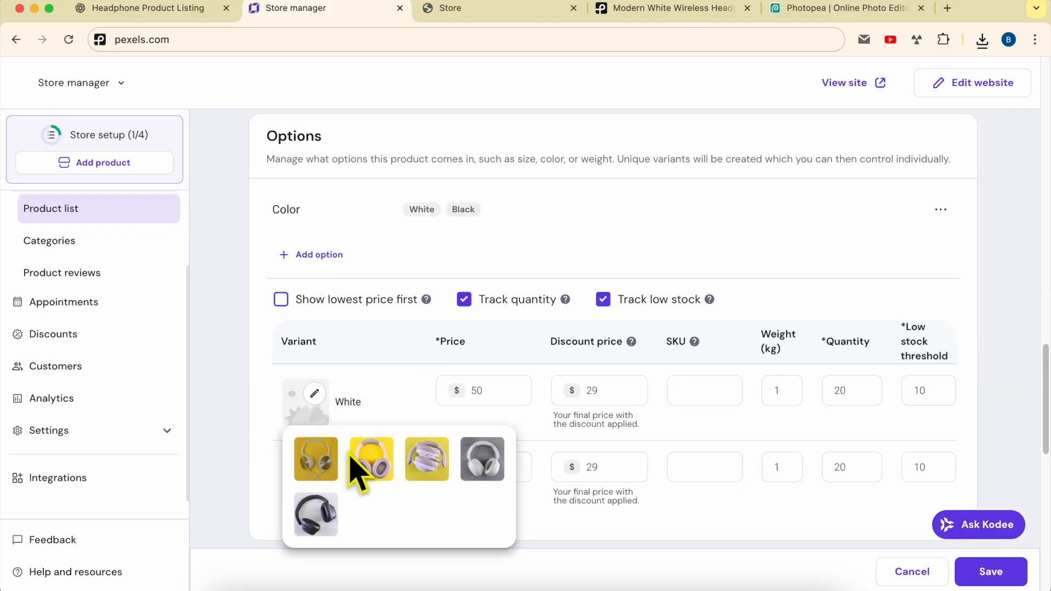
pyautogui.click(475, 468)
pyautogui.click(315, 470)
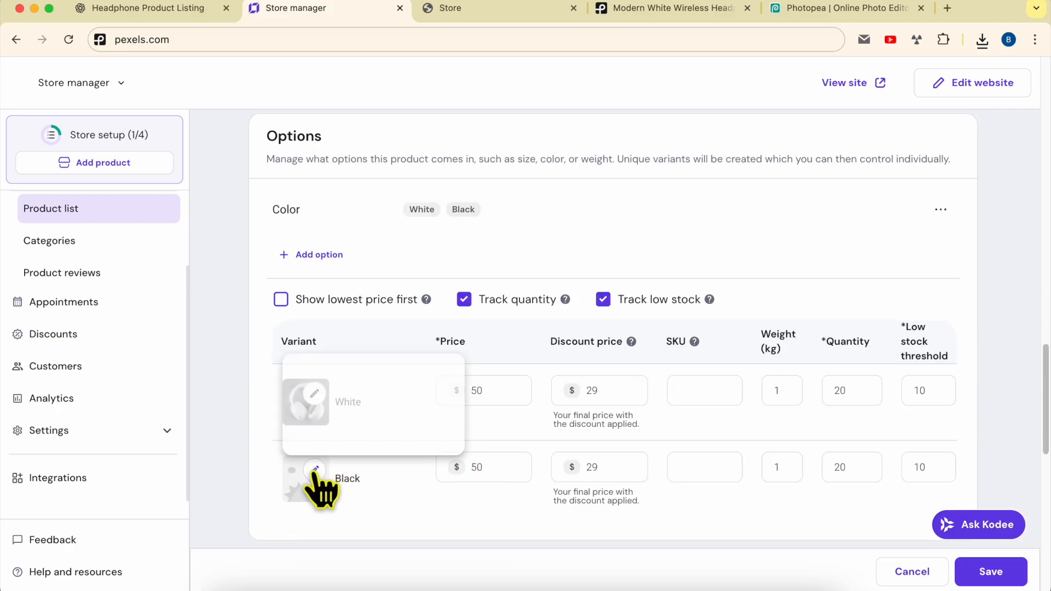
pyautogui.click(316, 422)
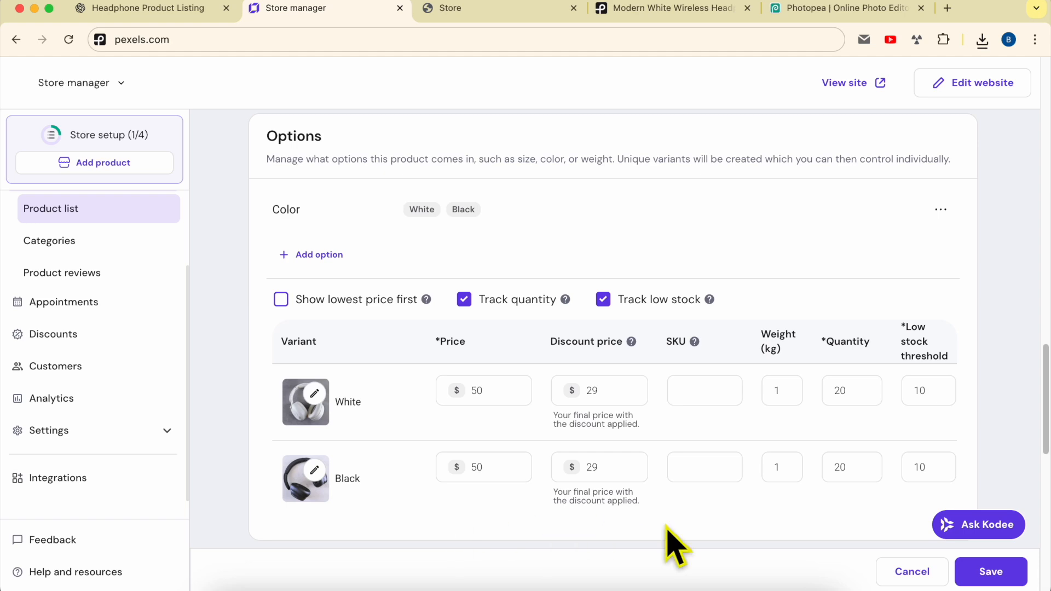
# Review the variants' stock settings, the Custom field section's purpose and the suggested category in the Categories section.
pyautogui.scroll(-1, 648, 495)
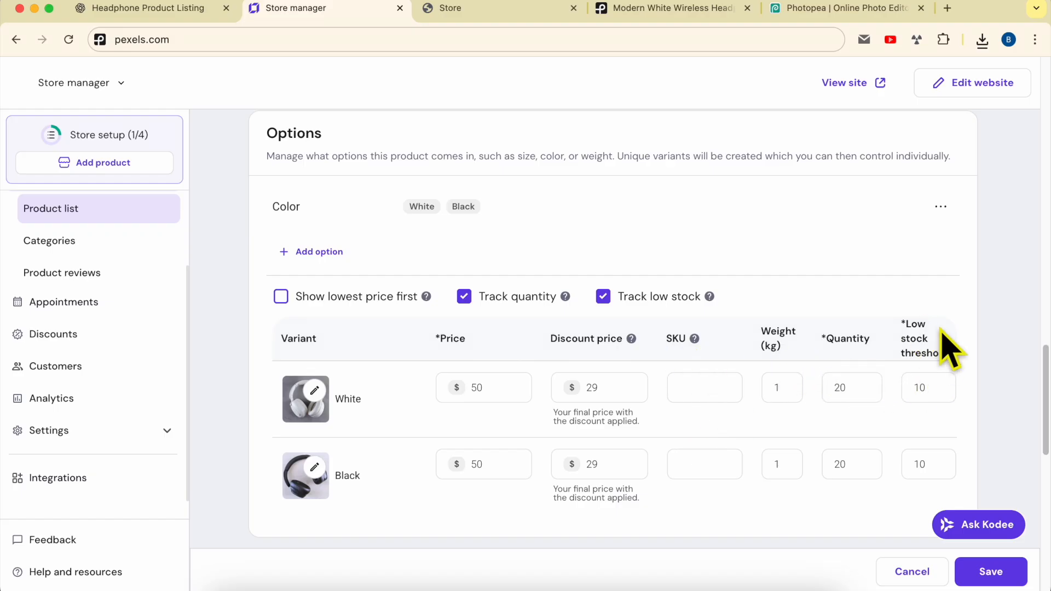
pyautogui.scroll(-5, 949, 397)
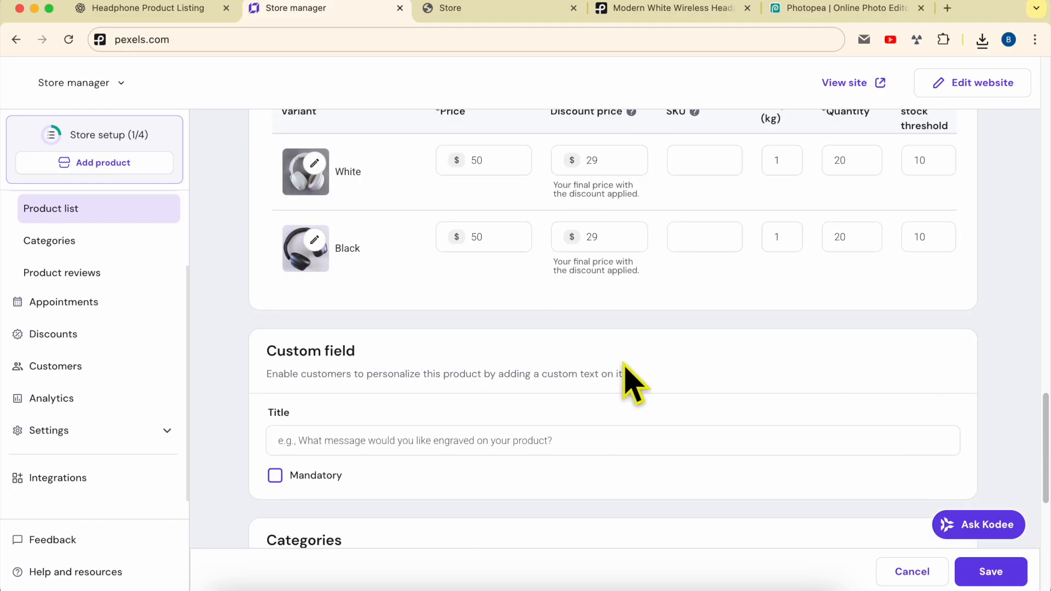
pyautogui.moveTo(268, 301); pyautogui.dragTo(399, 317)
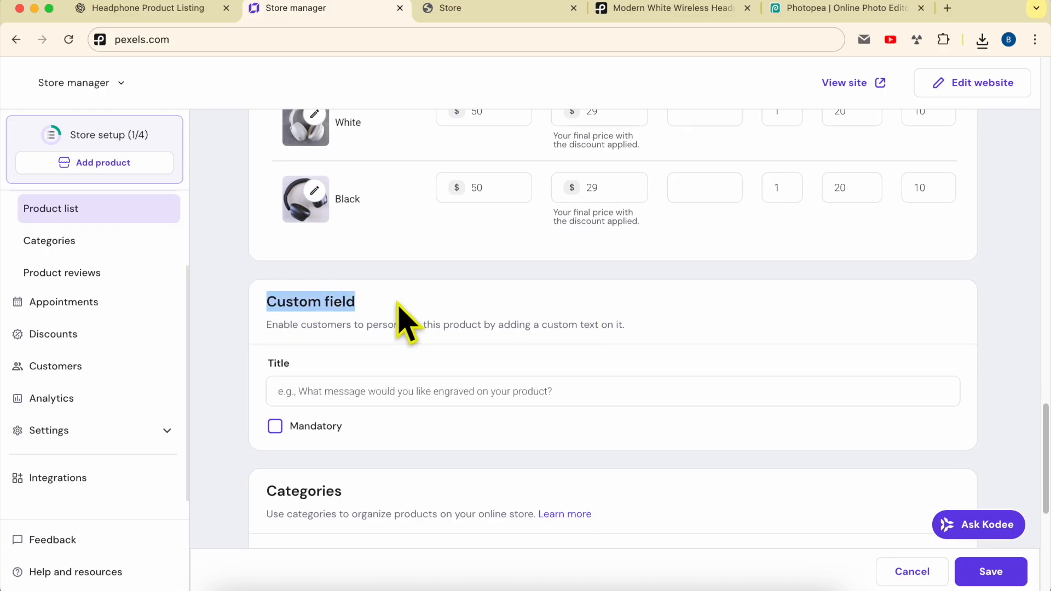
pyautogui.moveTo(266, 324); pyautogui.dragTo(671, 329)
pyautogui.click(676, 324)
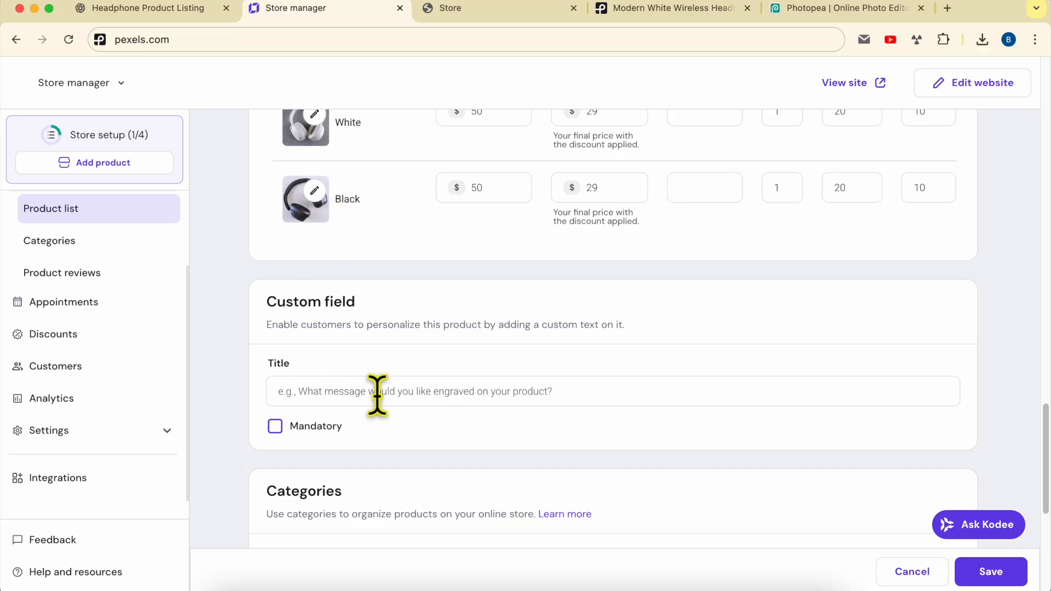
pyautogui.scroll(-3, 377, 384)
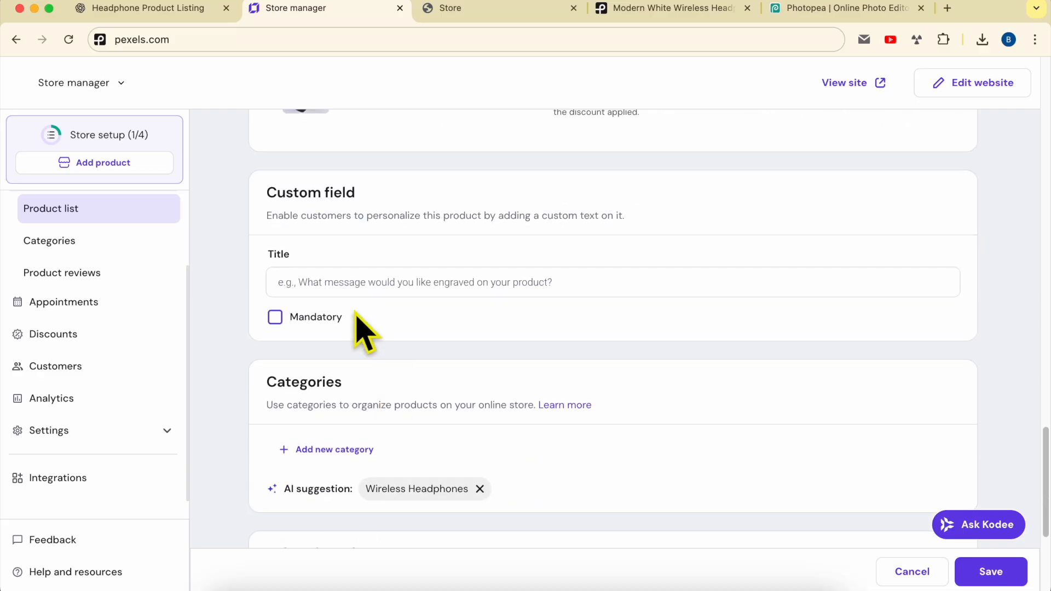
pyautogui.scroll(-1, 454, 326)
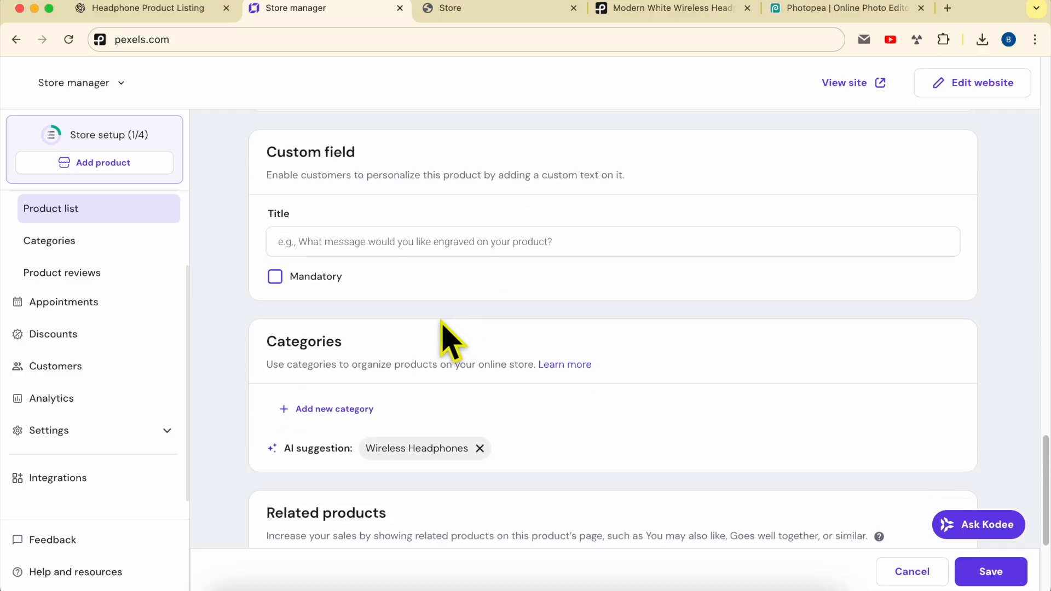
pyautogui.scroll(-1, 382, 361)
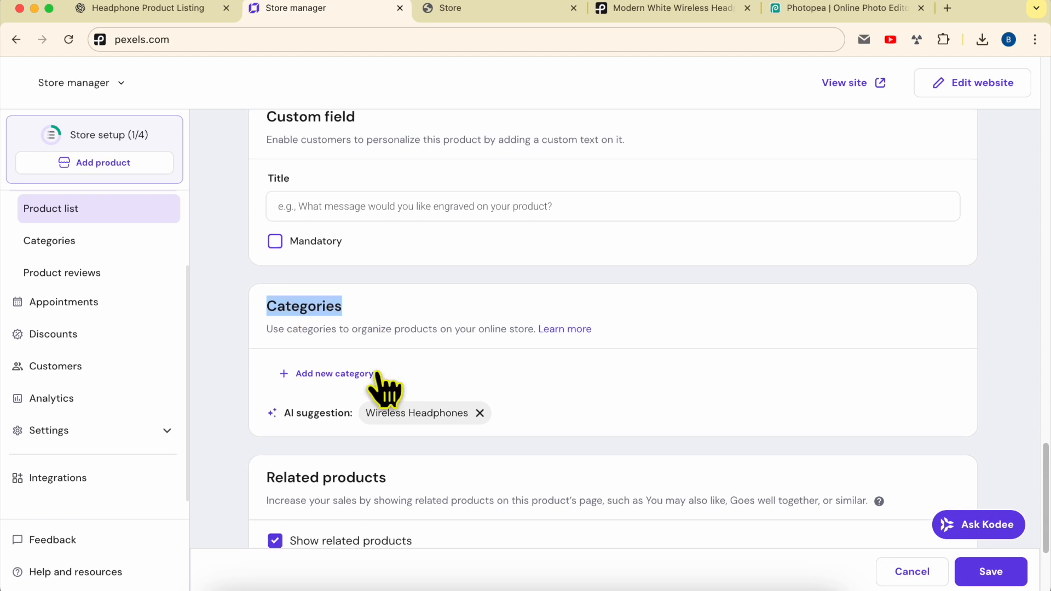
pyautogui.moveTo(285, 416); pyautogui.dragTo(363, 432)
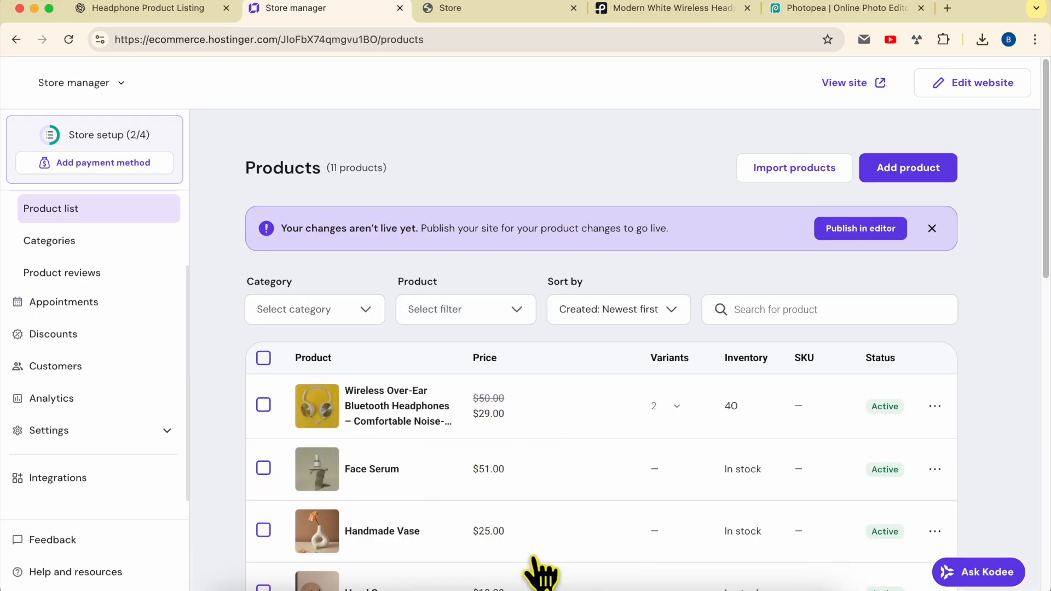
# Open the Wireless Over-Ear Bluetooth Headphones product for editing and assign it to the Wireless Headphones category.
pyautogui.click(426, 414)
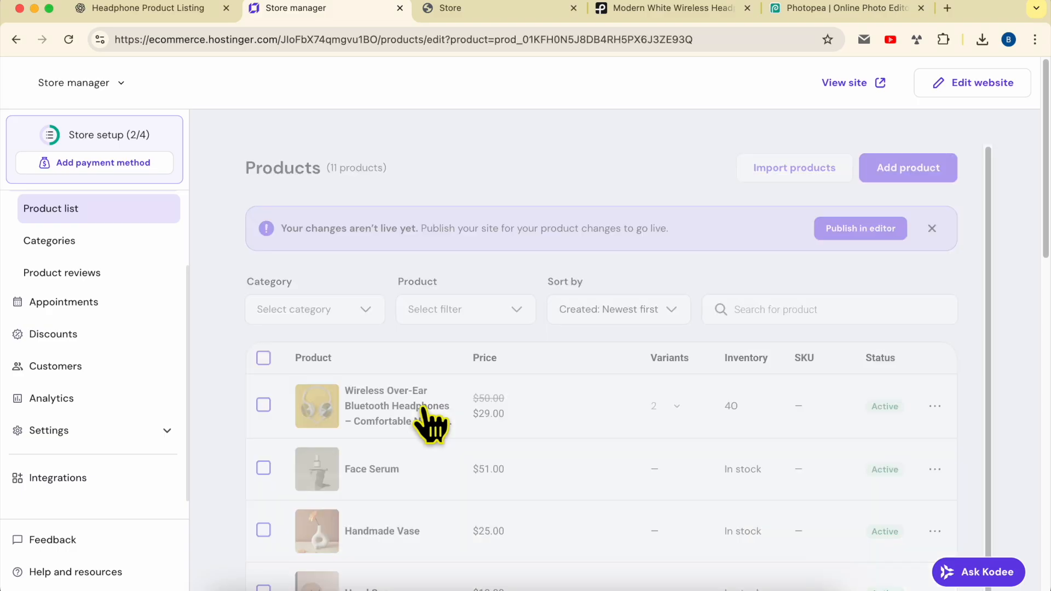
pyautogui.scroll(-3, 569, 405)
pyautogui.scroll(-20, 582, 397)
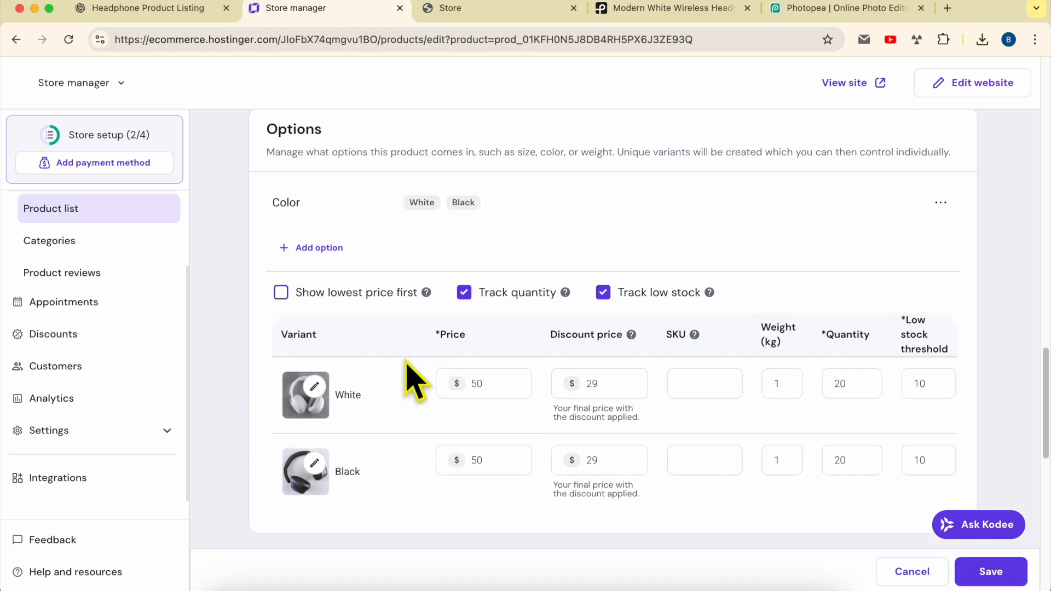
pyautogui.scroll(-10, 416, 383)
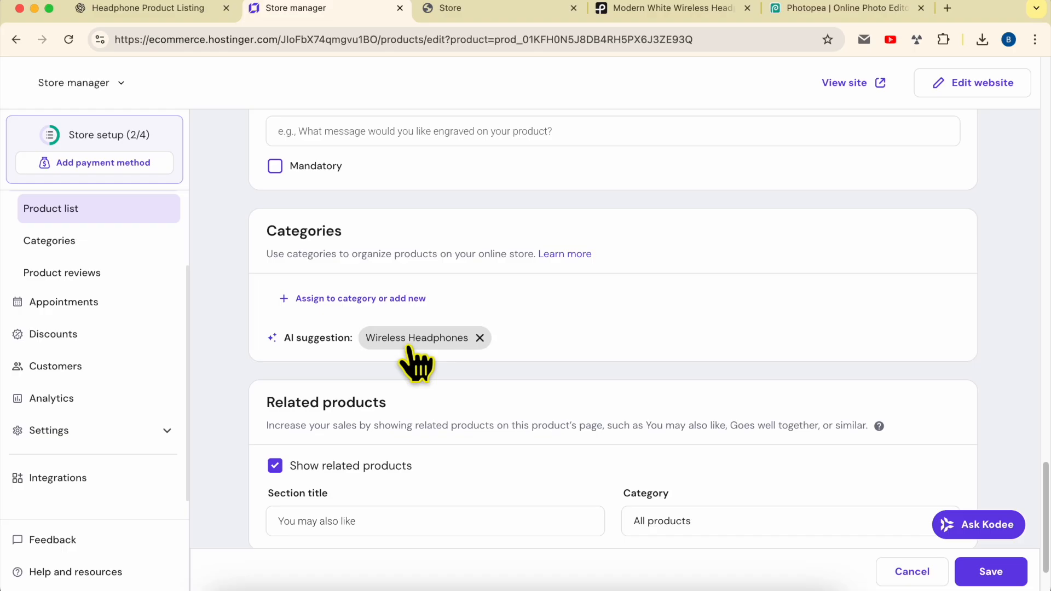
pyautogui.click(332, 299)
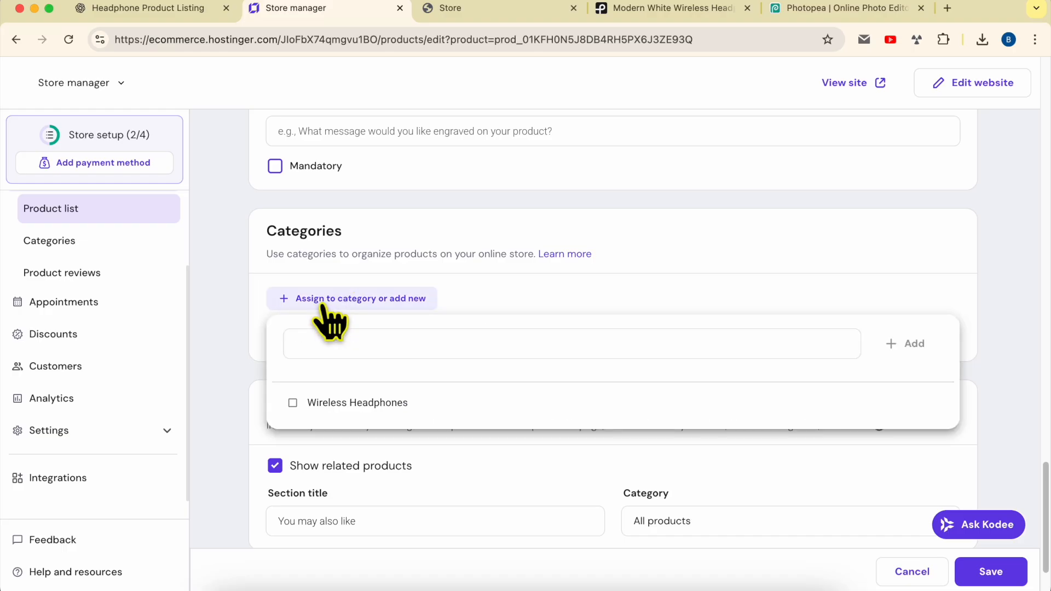
pyautogui.click(238, 309)
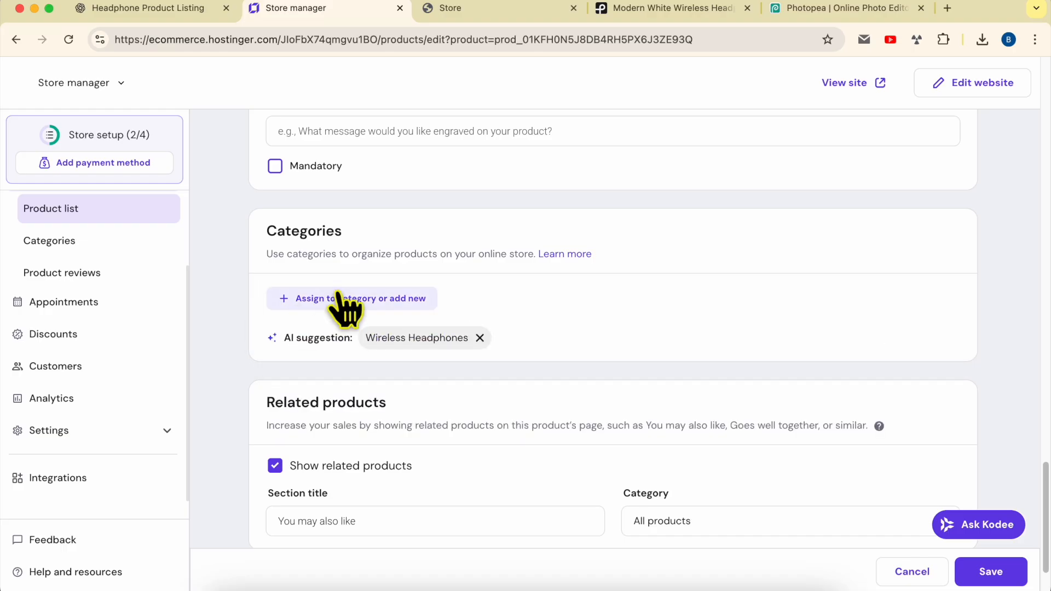
pyautogui.click(342, 301)
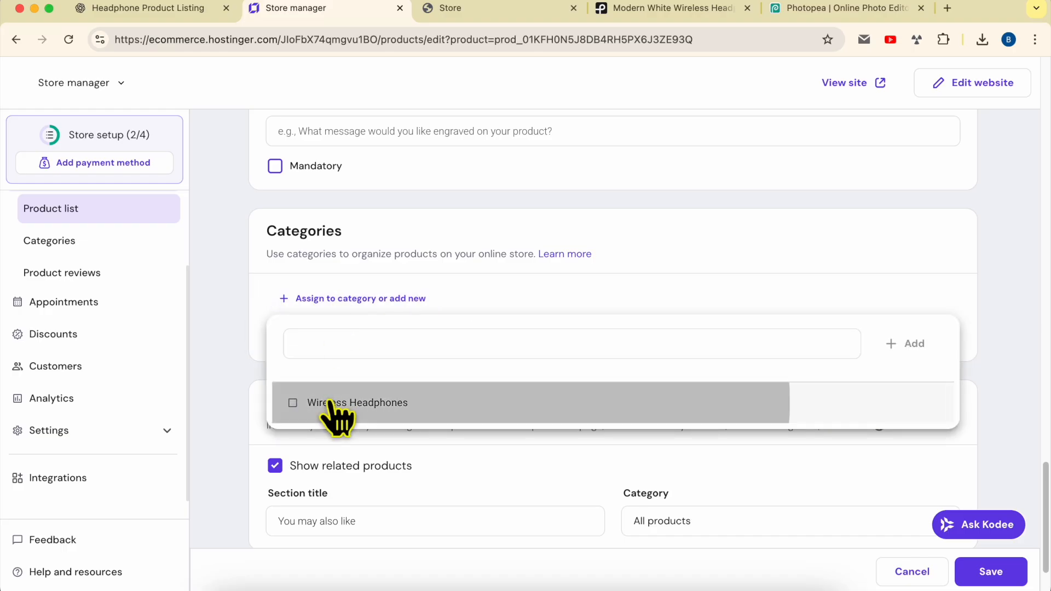
pyautogui.click(342, 415)
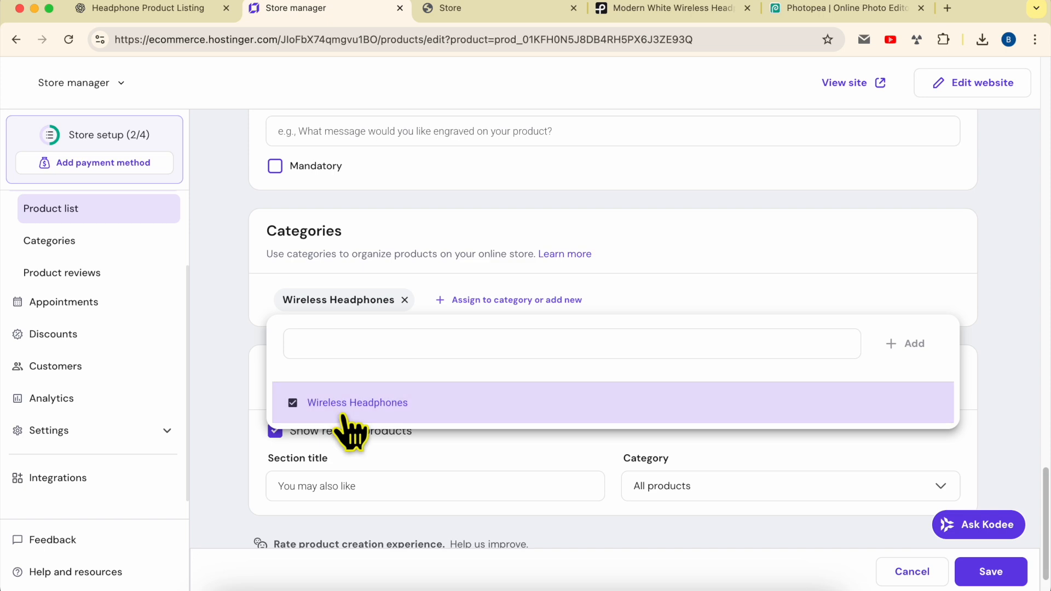
pyautogui.click(238, 322)
# Examine the Related products section and switch Show related products off and back on.
pyautogui.scroll(-2, 664, 359)
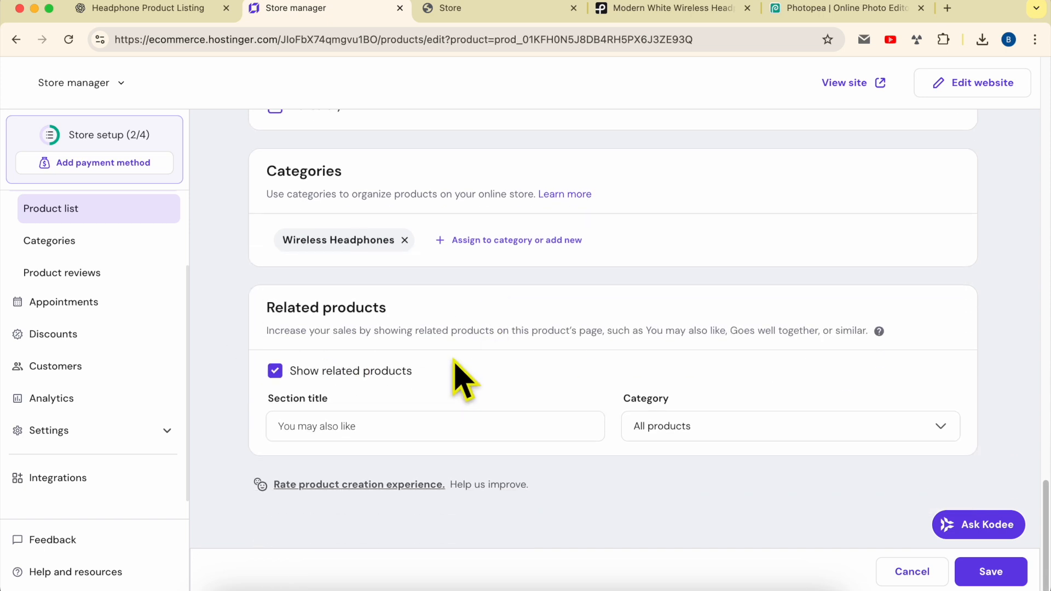
pyautogui.moveTo(265, 312); pyautogui.dragTo(436, 312)
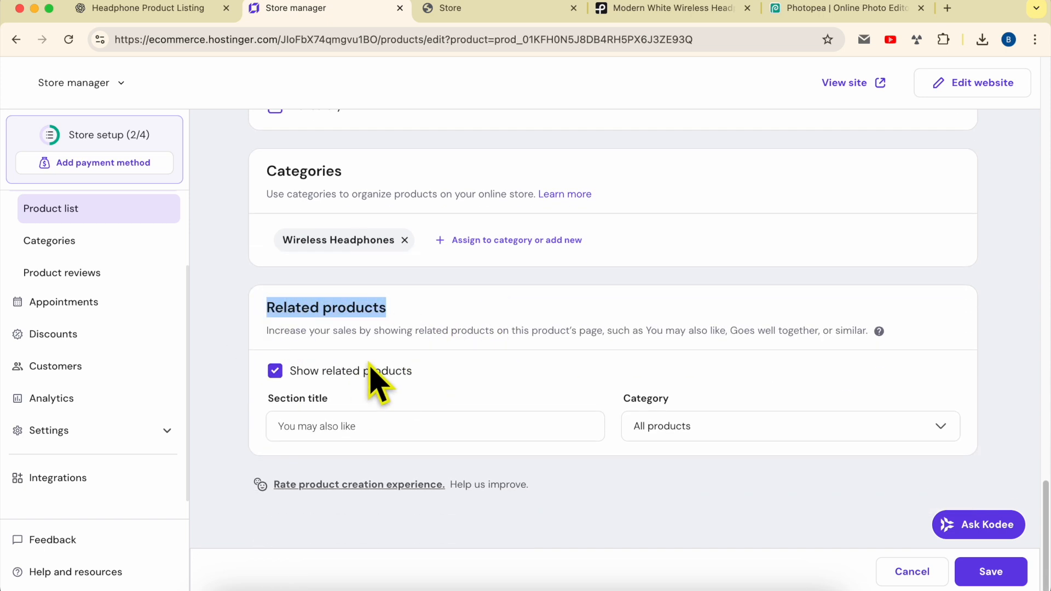
pyautogui.click(262, 328)
pyautogui.moveTo(266, 308); pyautogui.dragTo(434, 324)
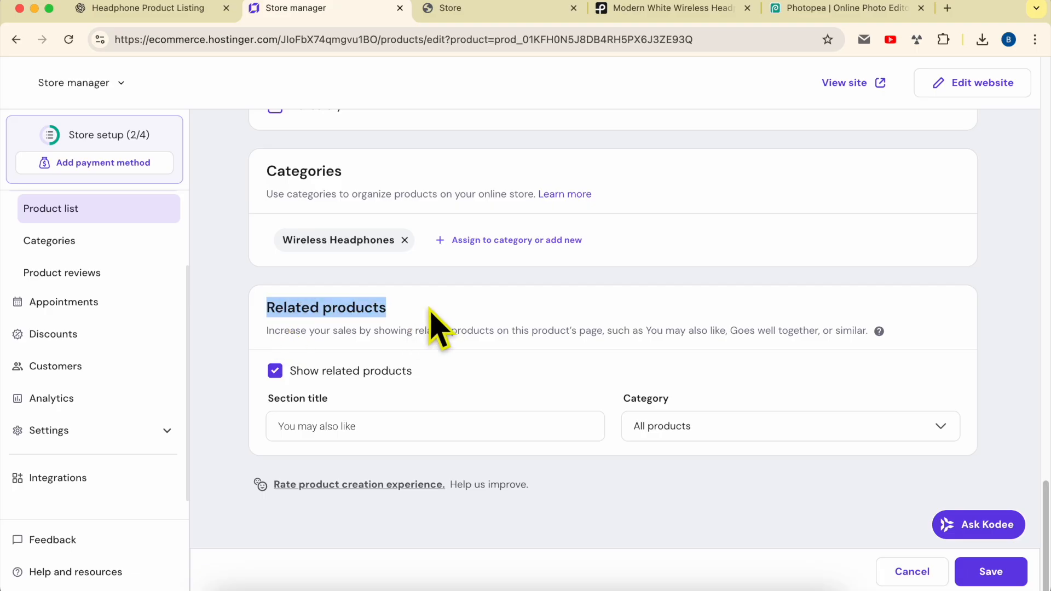
pyautogui.click(432, 321)
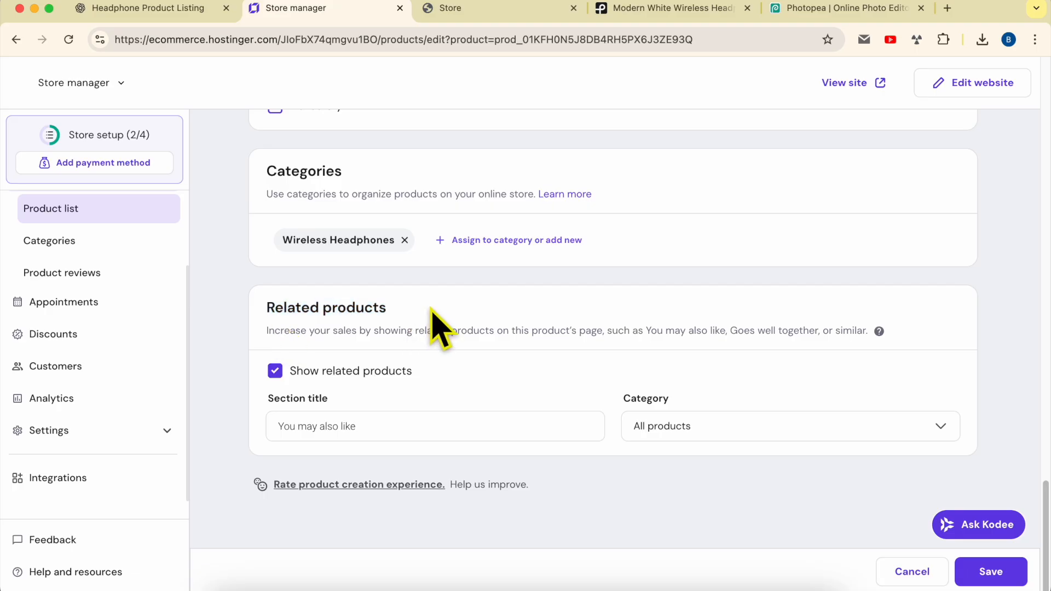
pyautogui.click(278, 373)
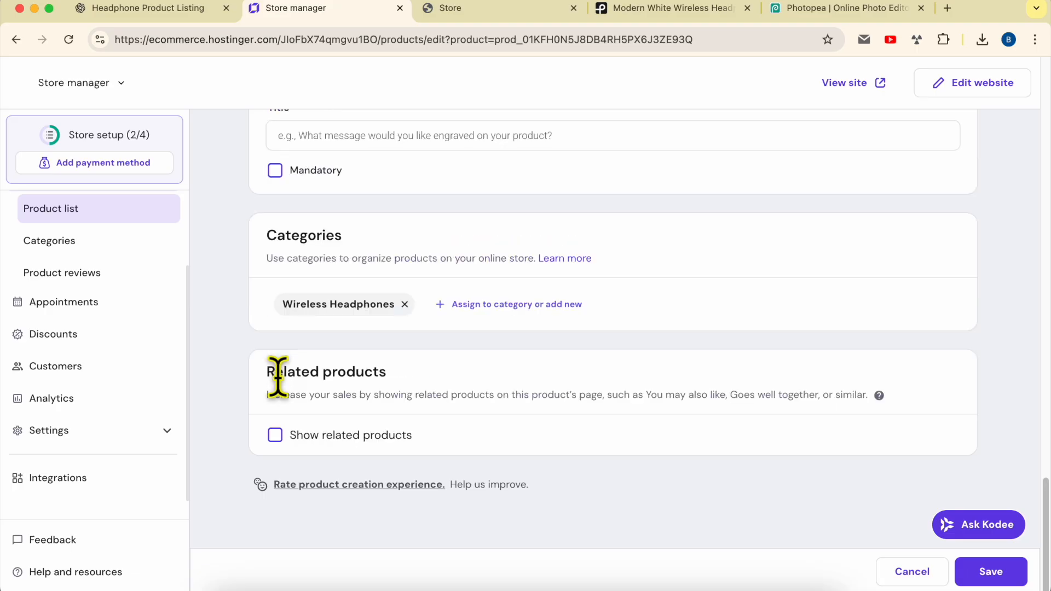
pyautogui.click(275, 437)
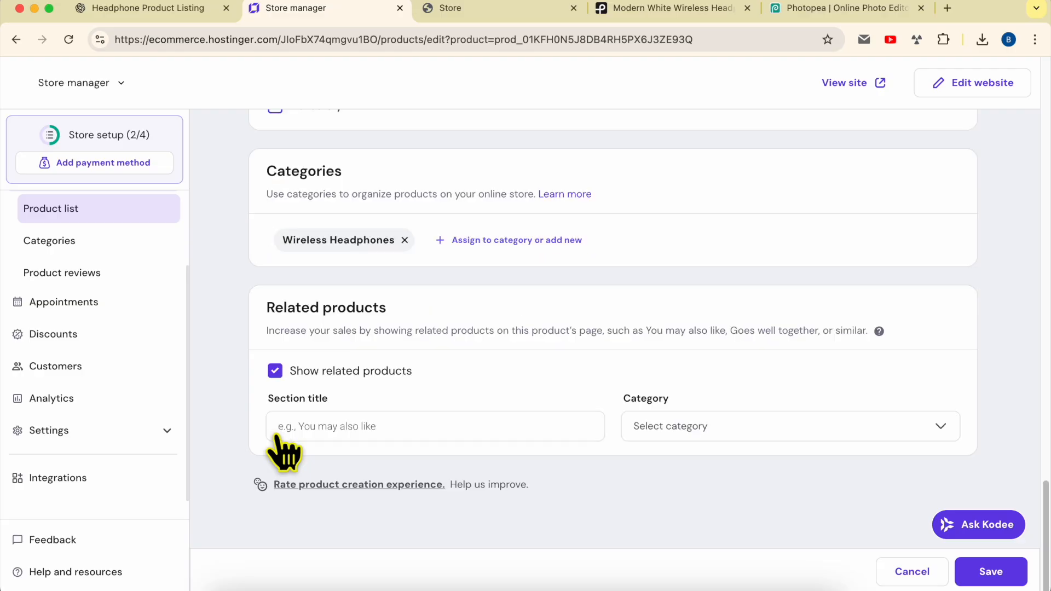
pyautogui.click(276, 370)
pyautogui.click(275, 435)
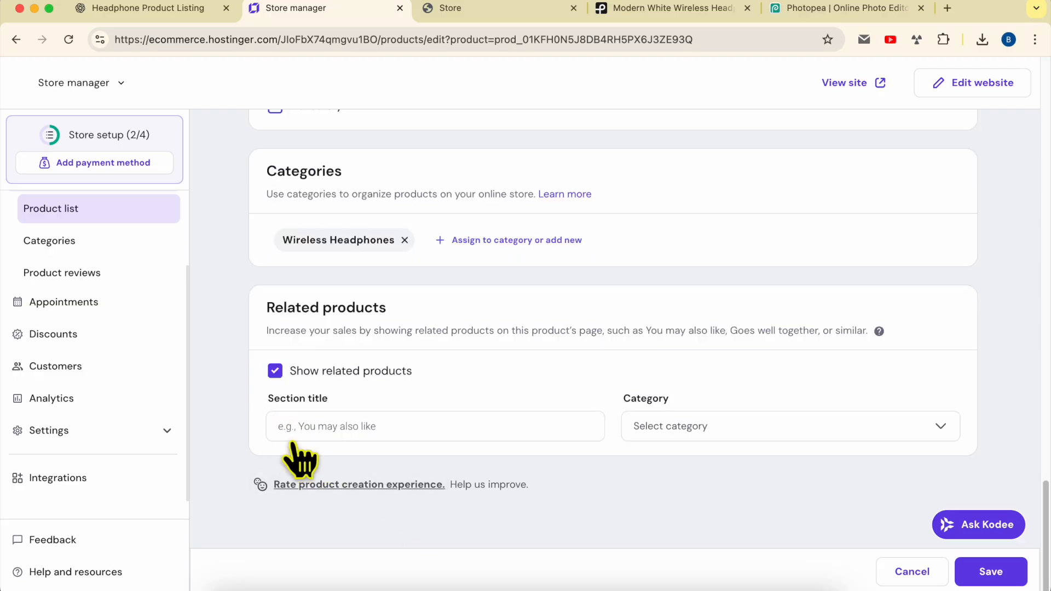
# Title the related products section "You may also like", set its category to All products, and save the product.
pyautogui.moveTo(266, 401); pyautogui.dragTo(323, 405)
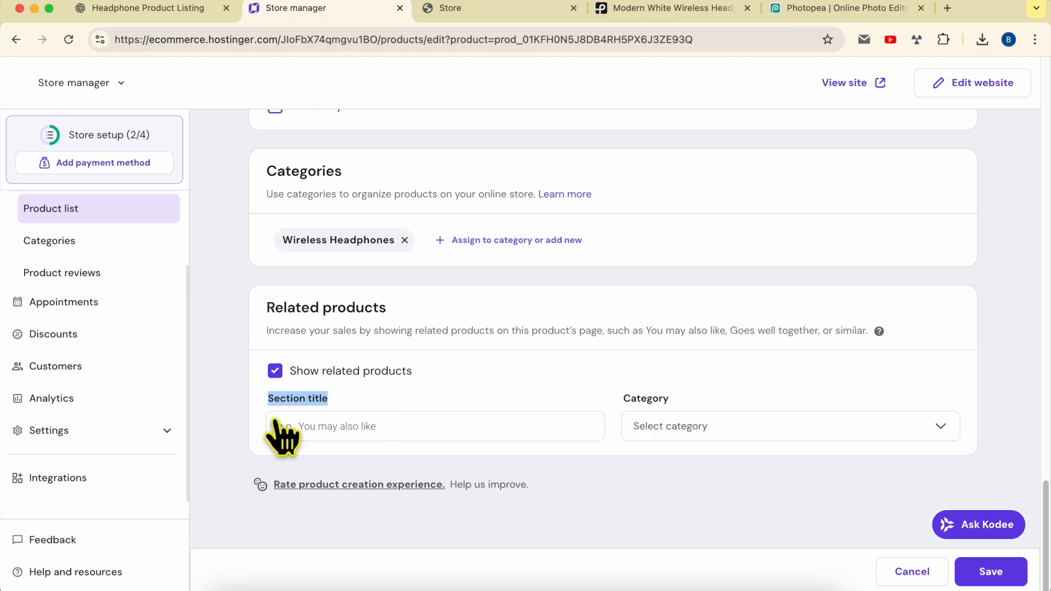
pyautogui.click(331, 426)
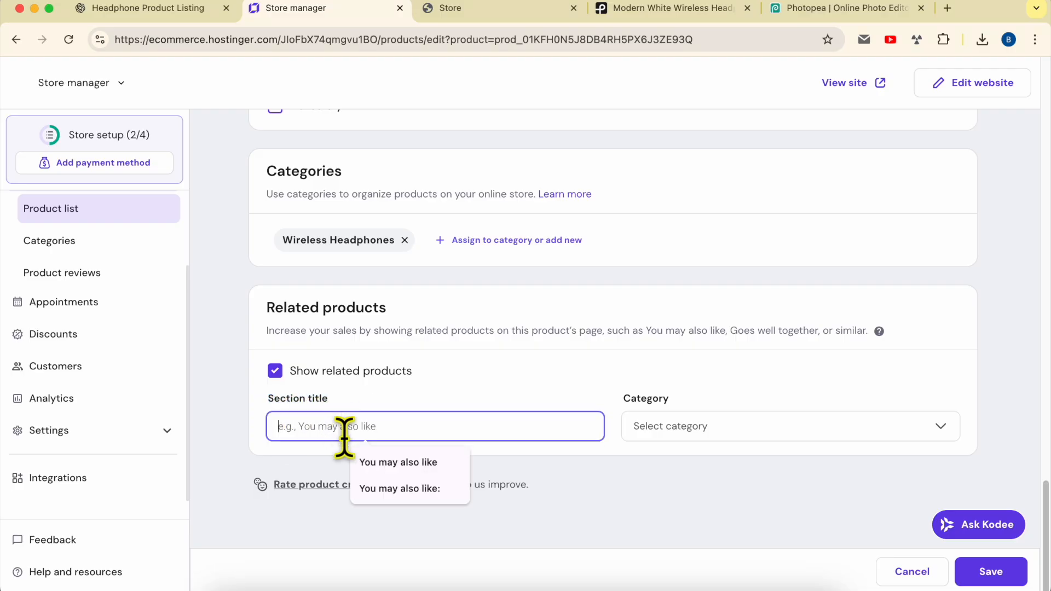
pyautogui.click(383, 463)
pyautogui.click(424, 423)
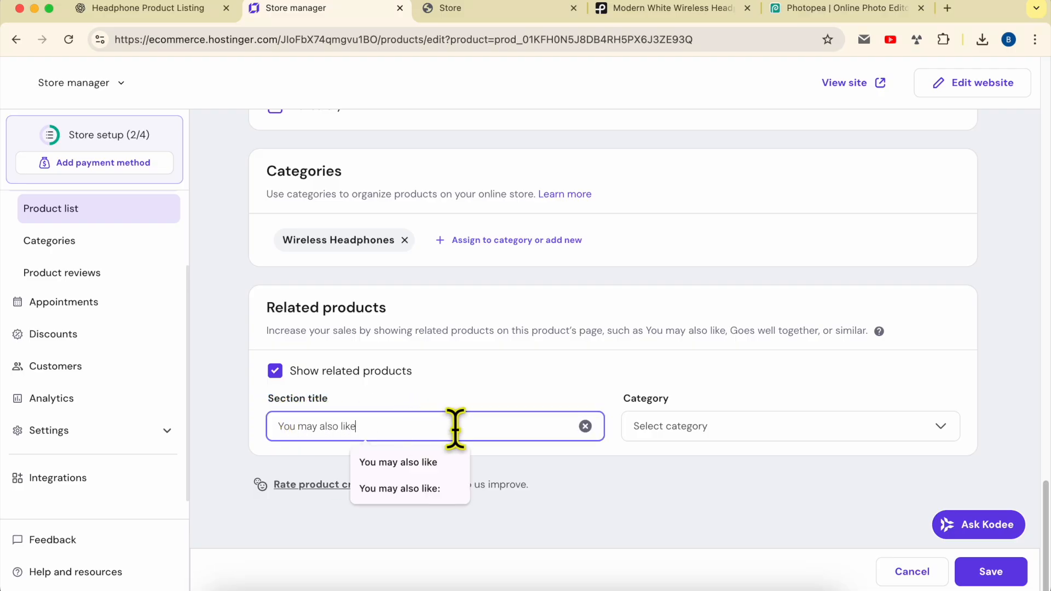
pyautogui.click(733, 431)
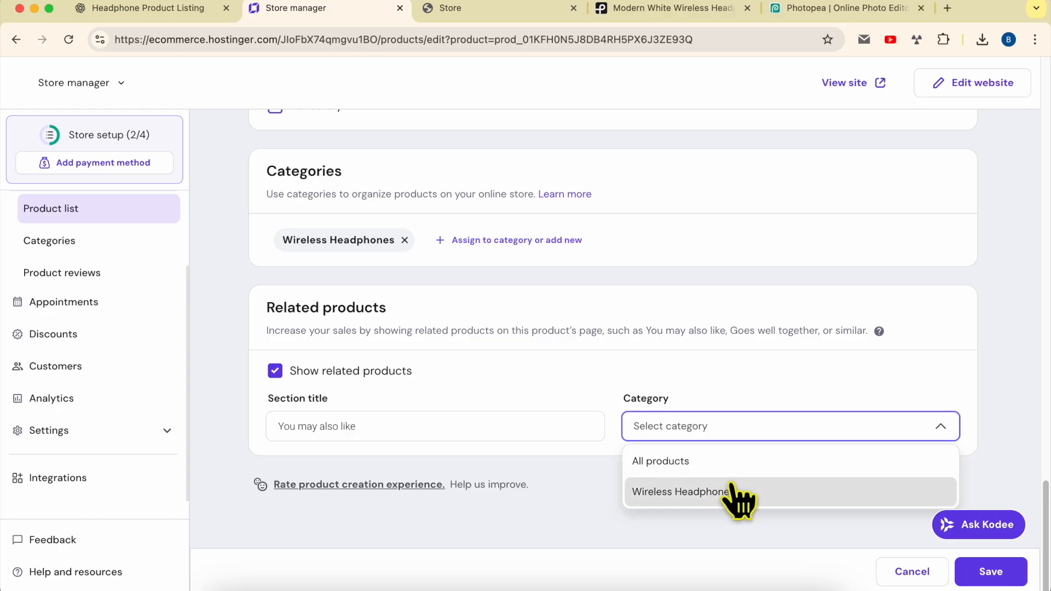
pyautogui.click(697, 466)
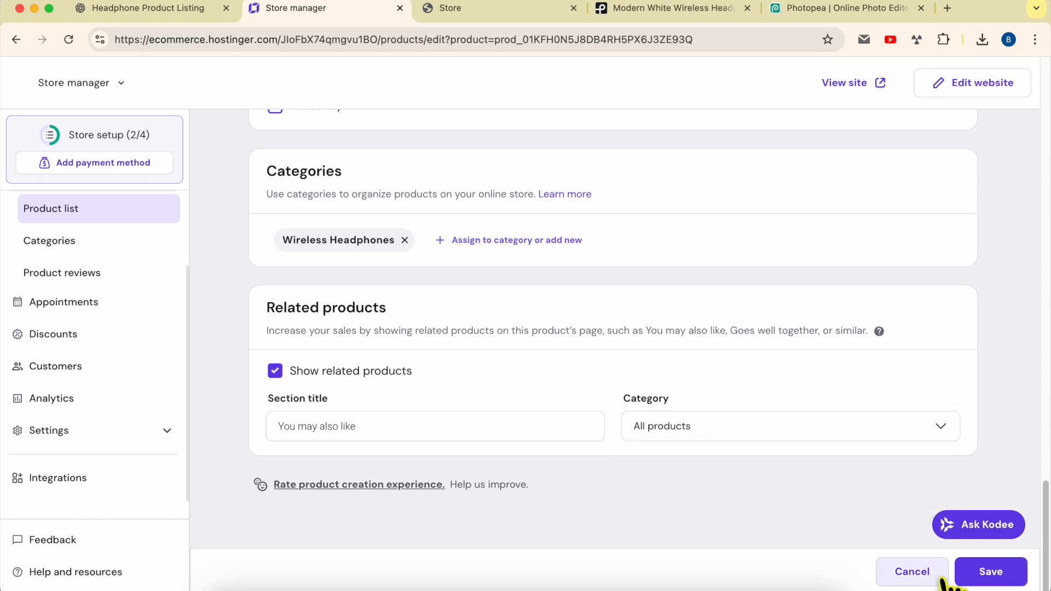
pyautogui.click(991, 572)
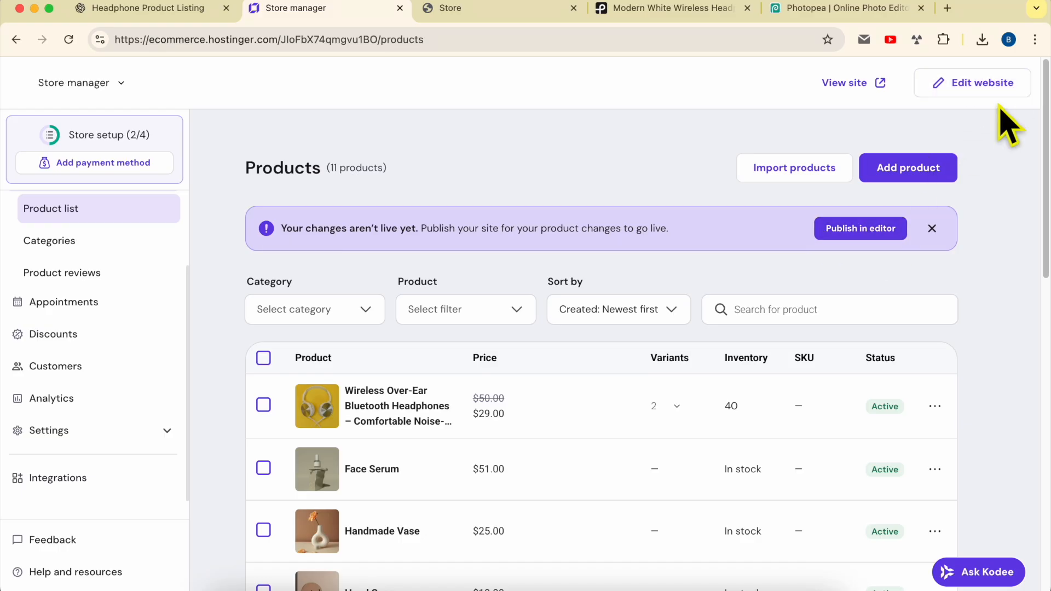
# Open the website in the site editor and publish the store changes to the live site.
pyautogui.click(993, 88)
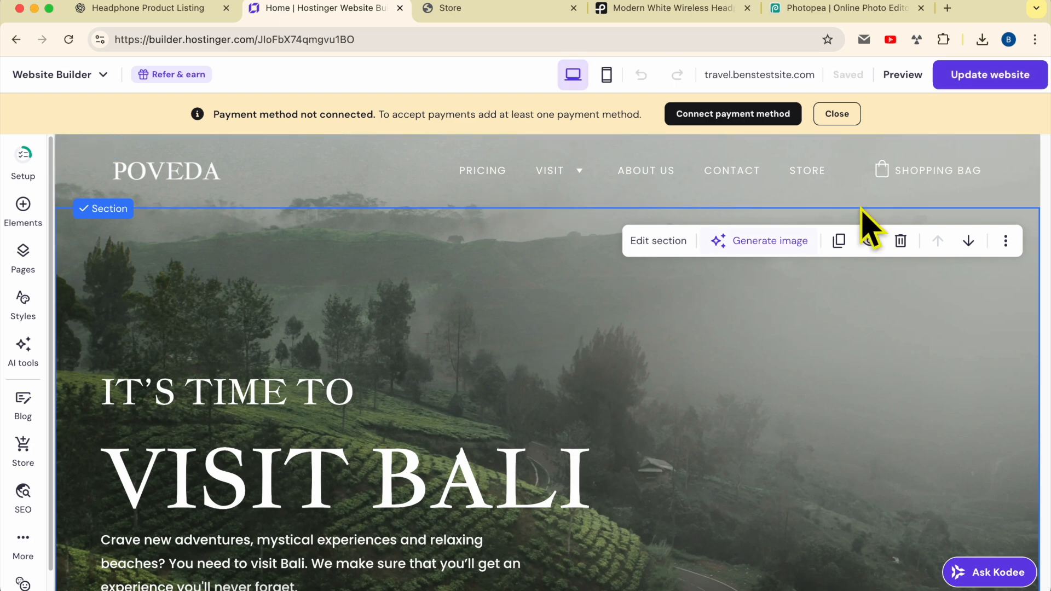
pyautogui.click(991, 82)
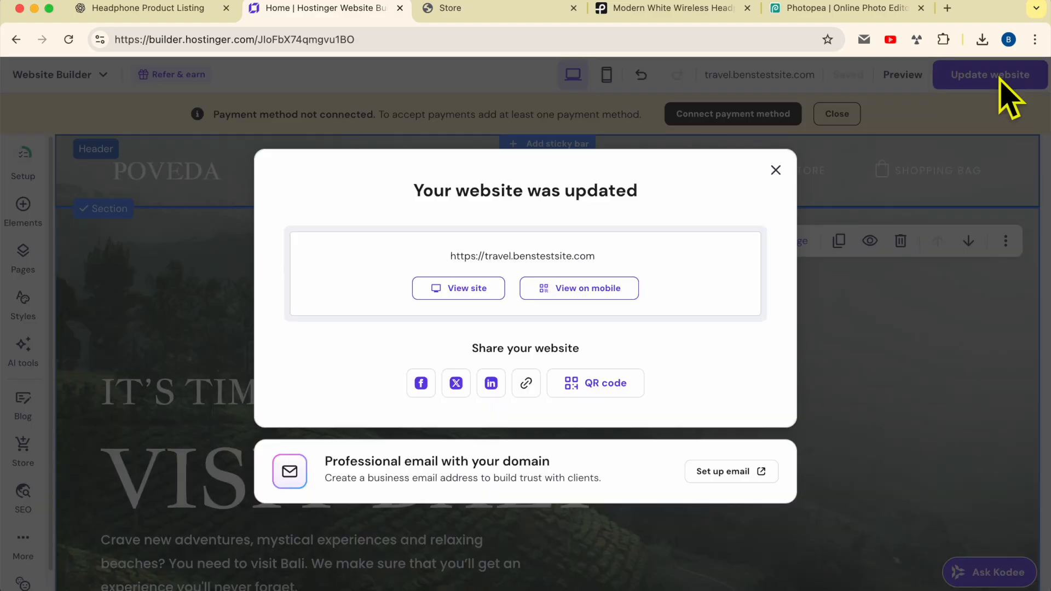
pyautogui.tripleClick(479, 200)
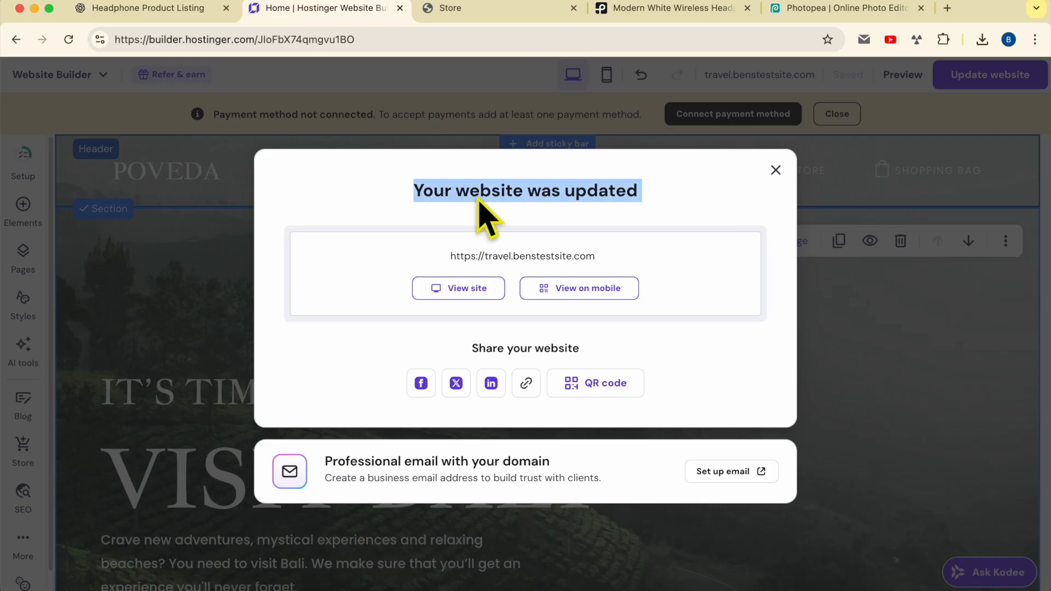
# View the live site, go to its Store page and open the Wireless Over-Ear Bluetooth Headphones product.
pyautogui.click(459, 290)
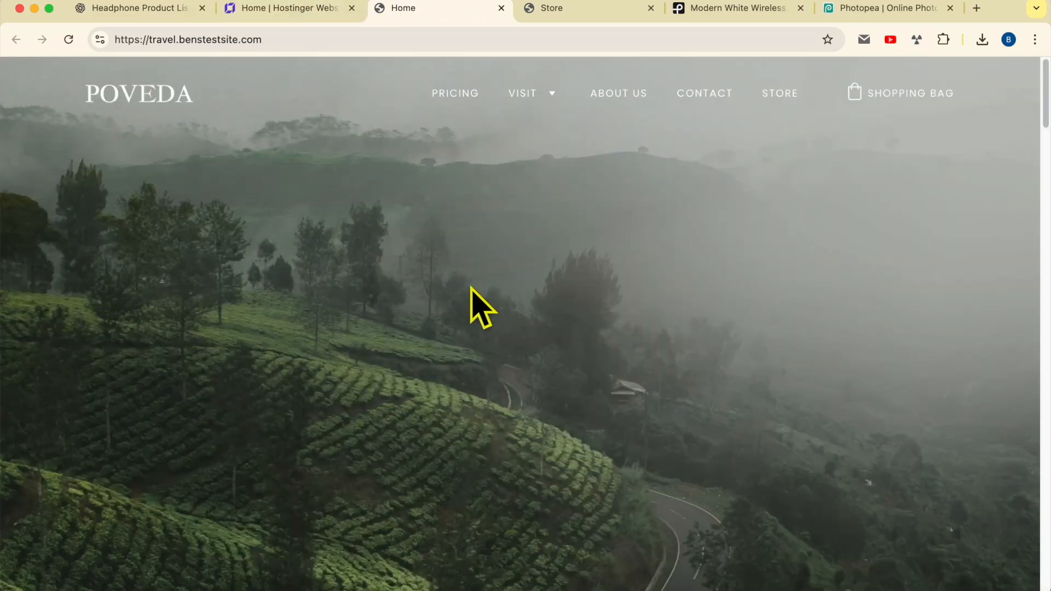
pyautogui.click(782, 98)
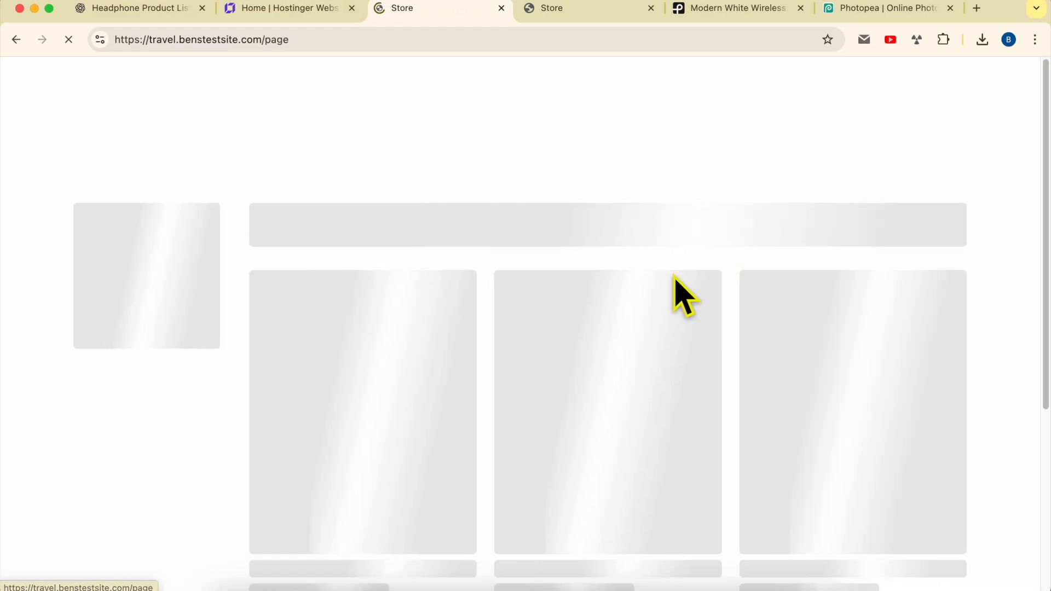
pyautogui.scroll(-3, 488, 265)
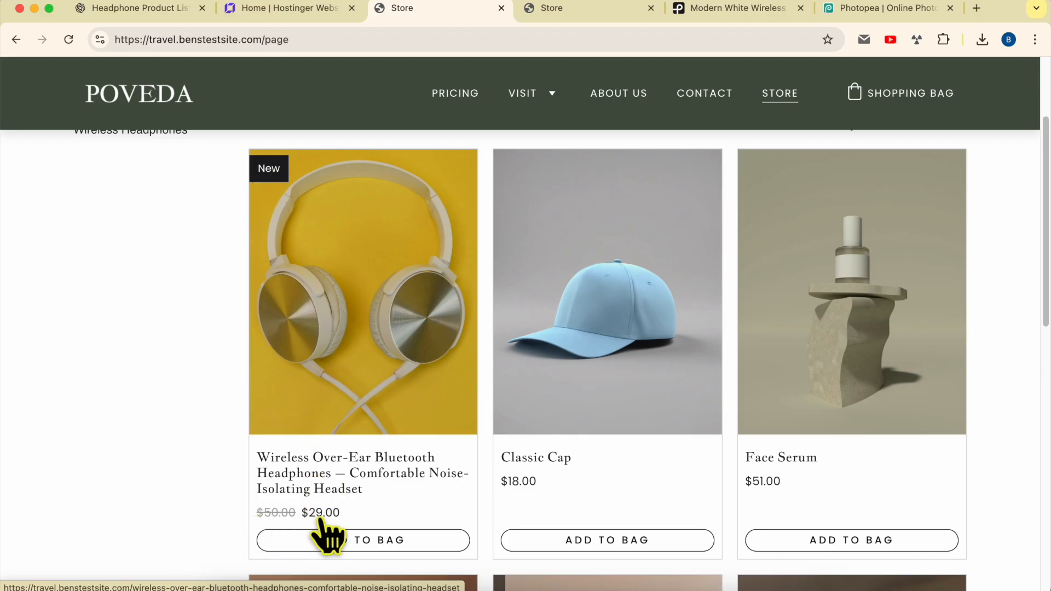
pyautogui.click(363, 295)
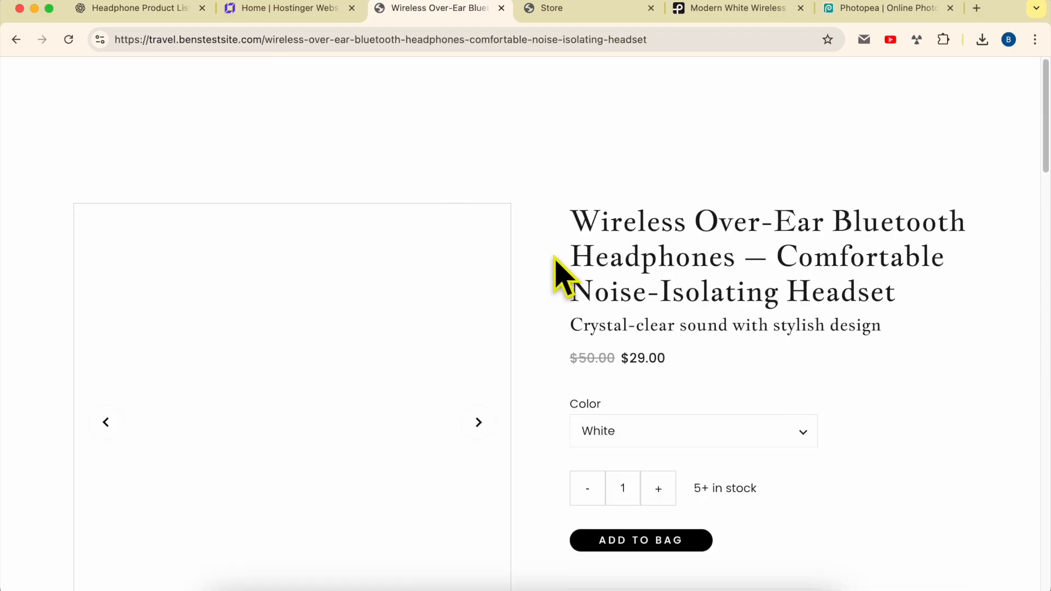
# Review the live headphones product page and browse through its image gallery.
pyautogui.scroll(-3, 563, 276)
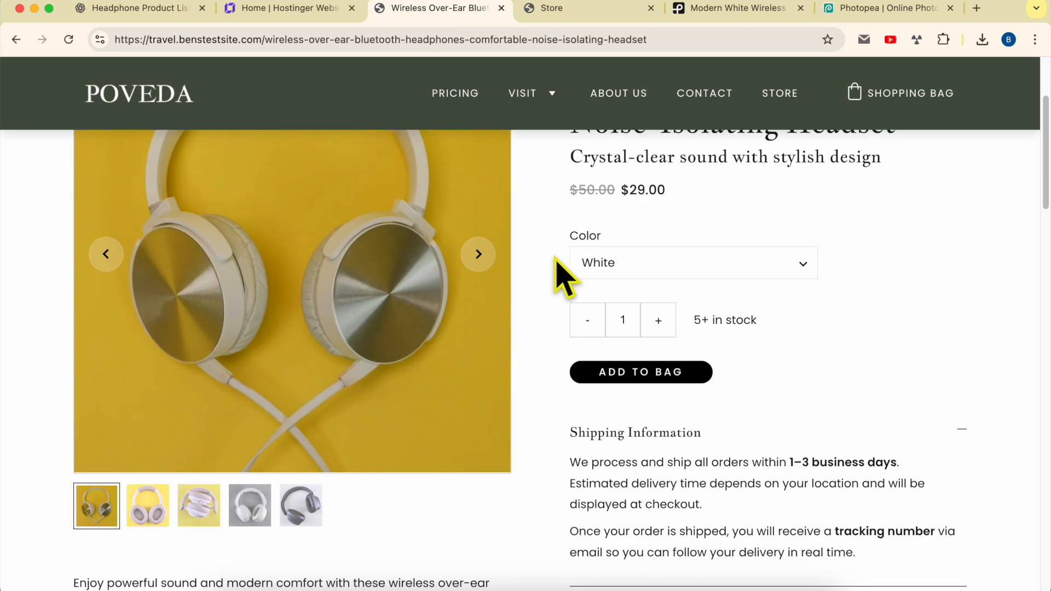
pyautogui.scroll(2, 564, 277)
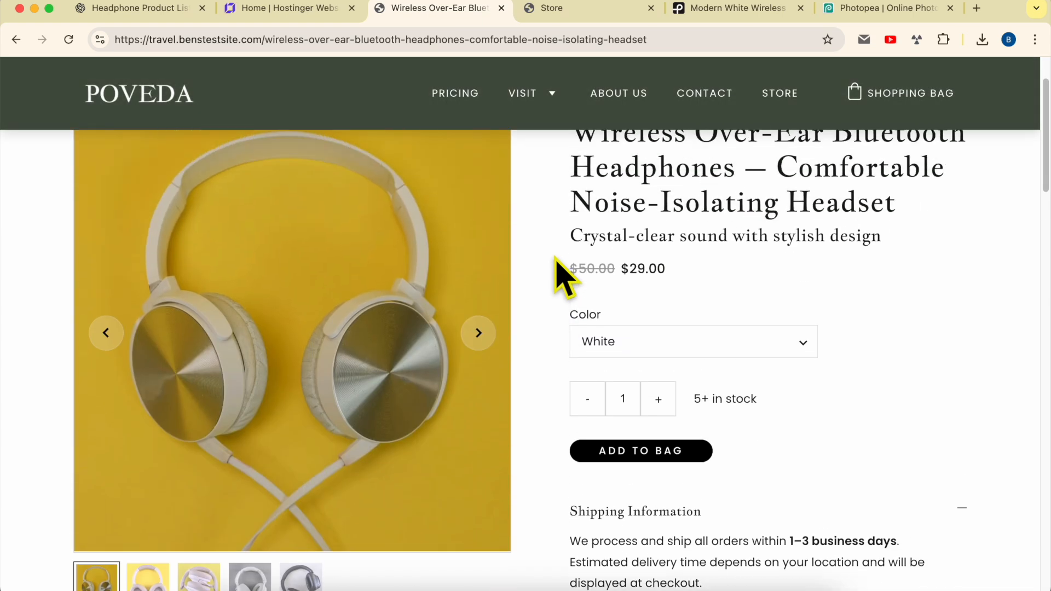
pyautogui.click(478, 359)
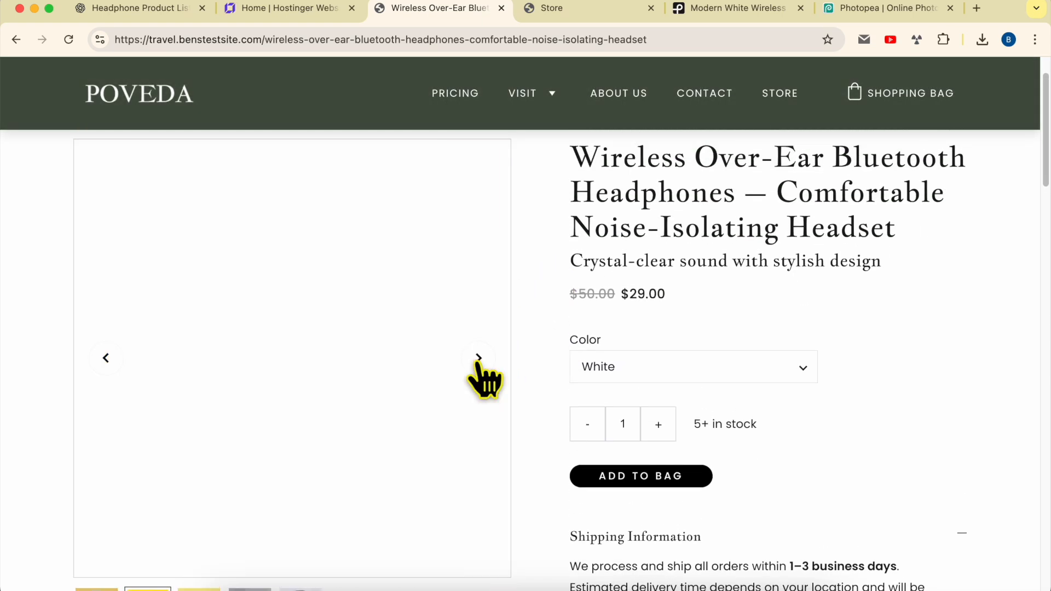
pyautogui.scroll(-2, 479, 361)
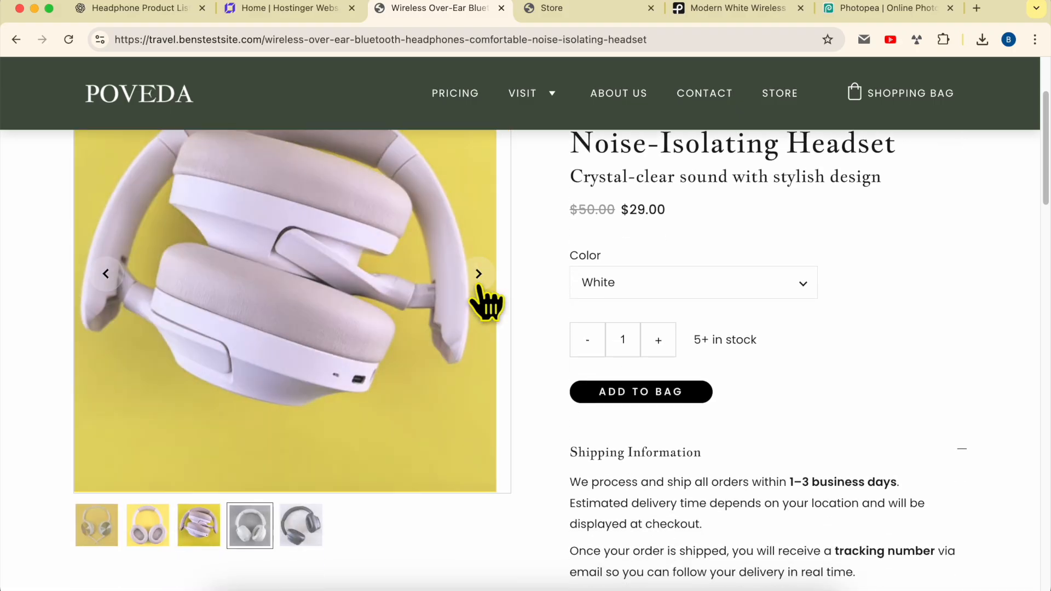
pyautogui.click(480, 280)
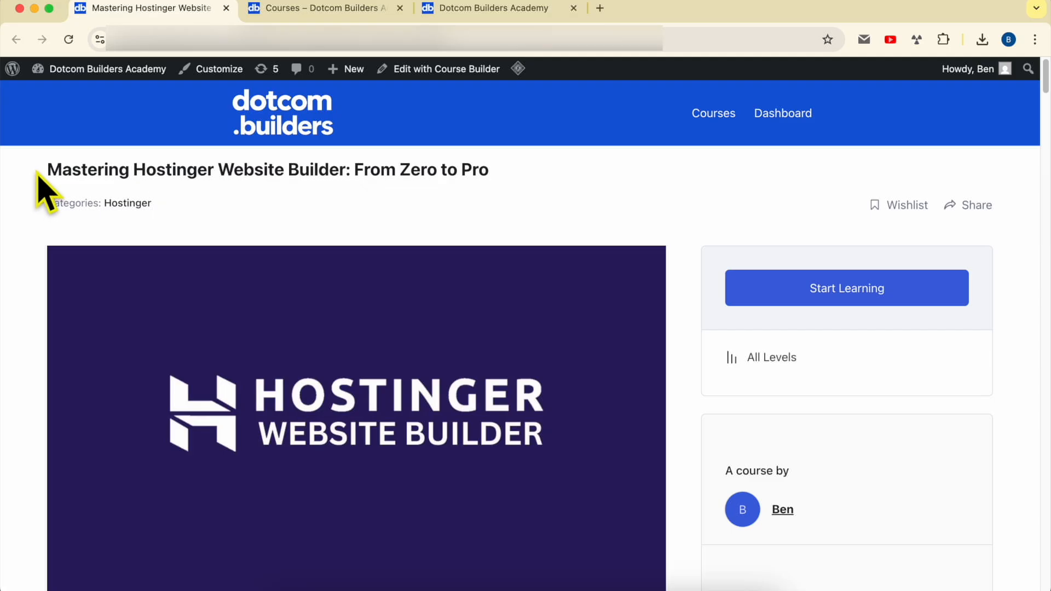
# Examine the Mastering Hostinger Website Builder: From Zero to Pro course page and its content from Module 1 to Module 12.
pyautogui.moveTo(38, 171); pyautogui.dragTo(534, 186)
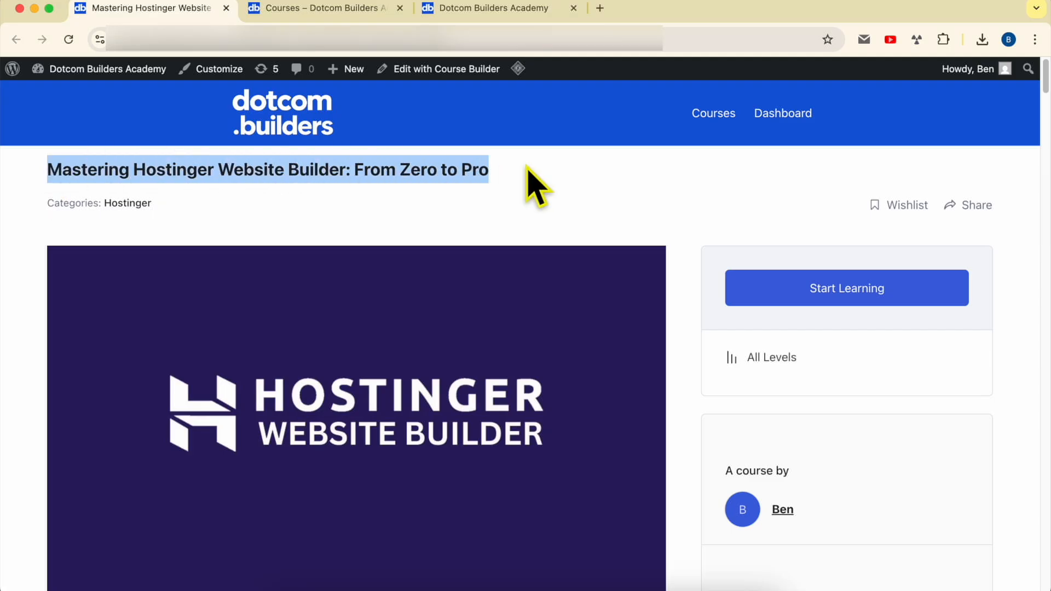
pyautogui.click(688, 187)
pyautogui.scroll(-20, 688, 212)
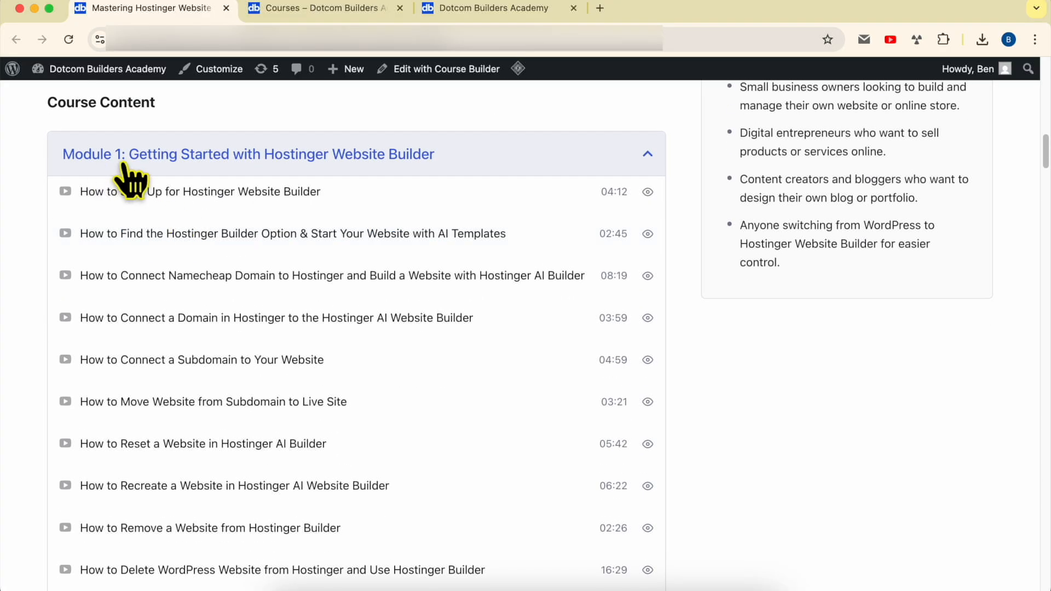
pyautogui.scroll(-9, 400, 169)
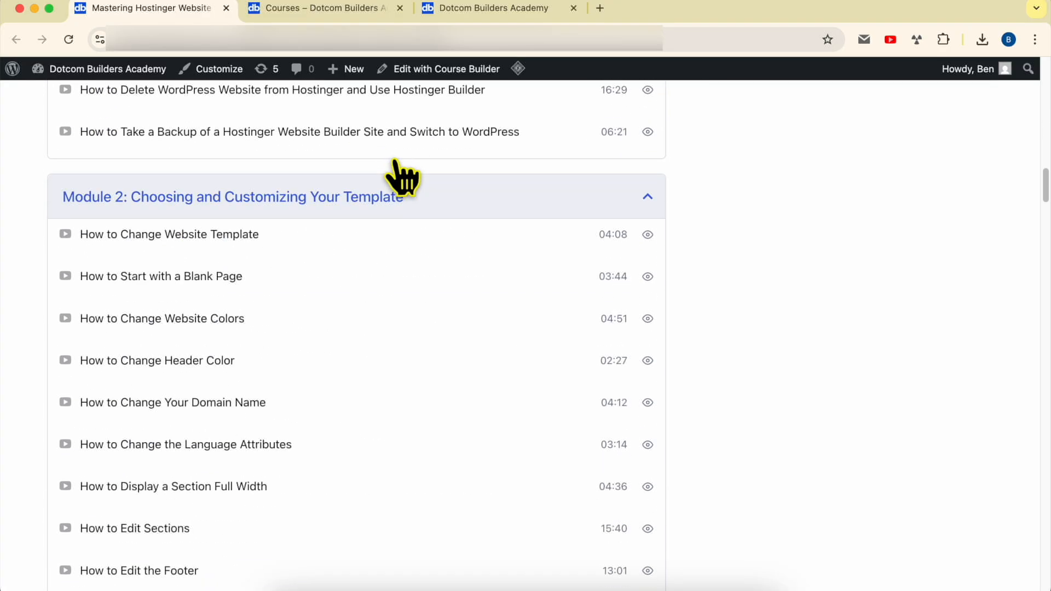
pyautogui.scroll(-1, 402, 178)
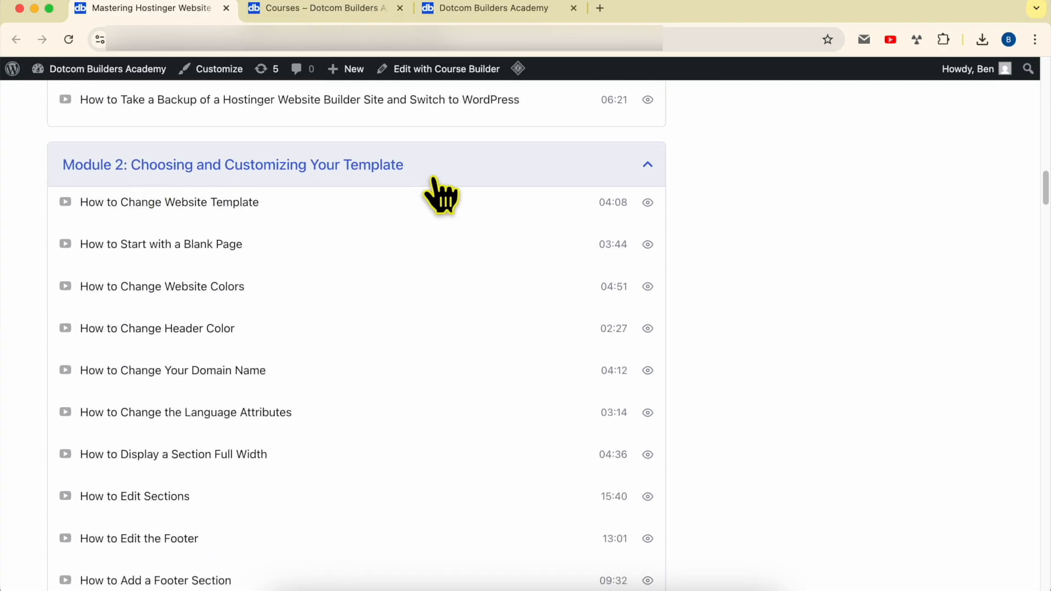
pyautogui.scroll(-10, 438, 192)
pyautogui.scroll(-1, 320, 202)
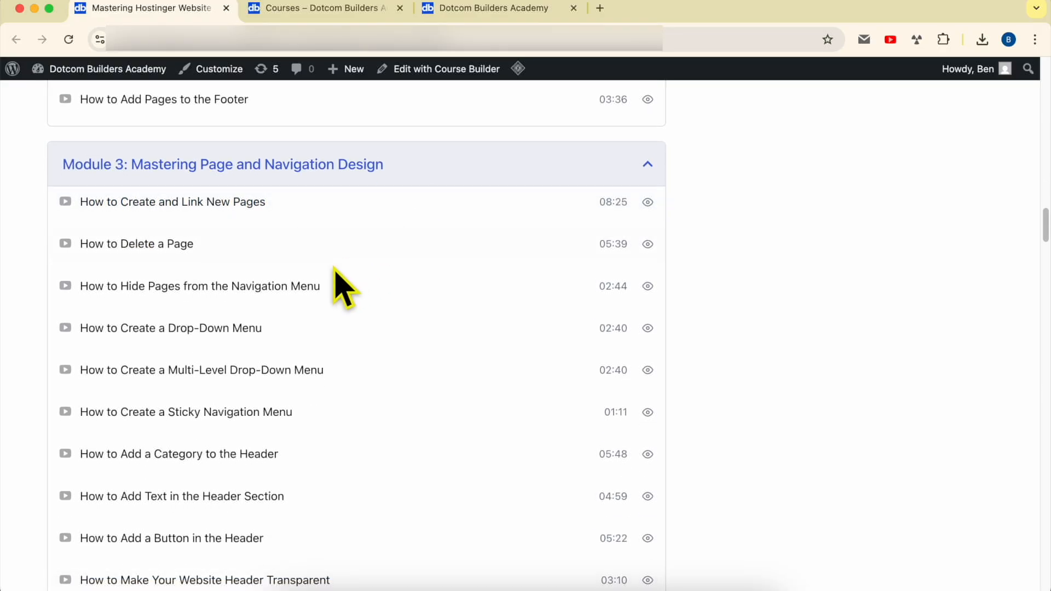
pyautogui.scroll(-11, 285, 257)
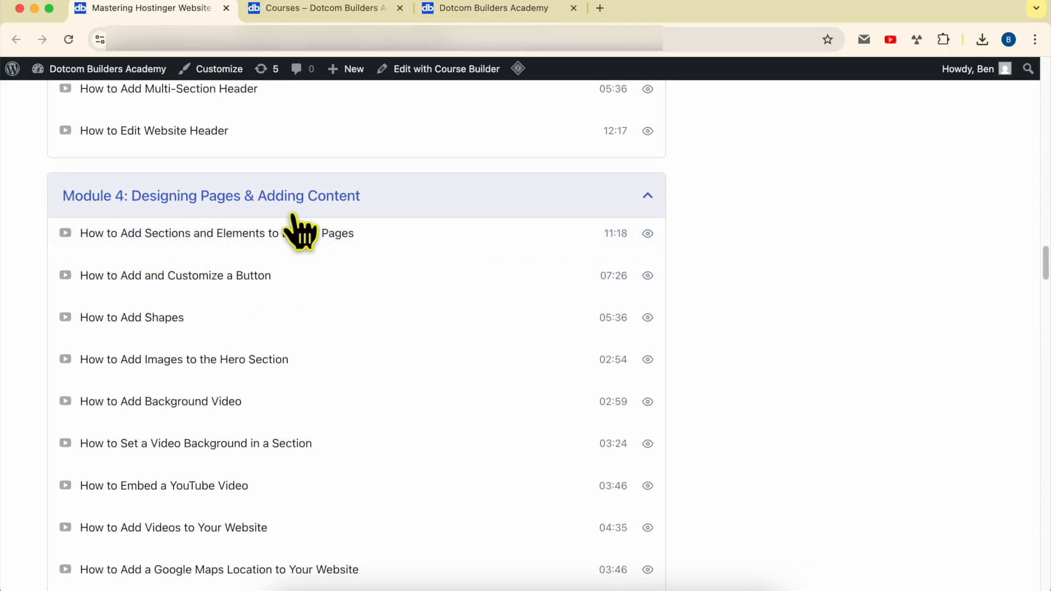
pyautogui.scroll(-15, 353, 228)
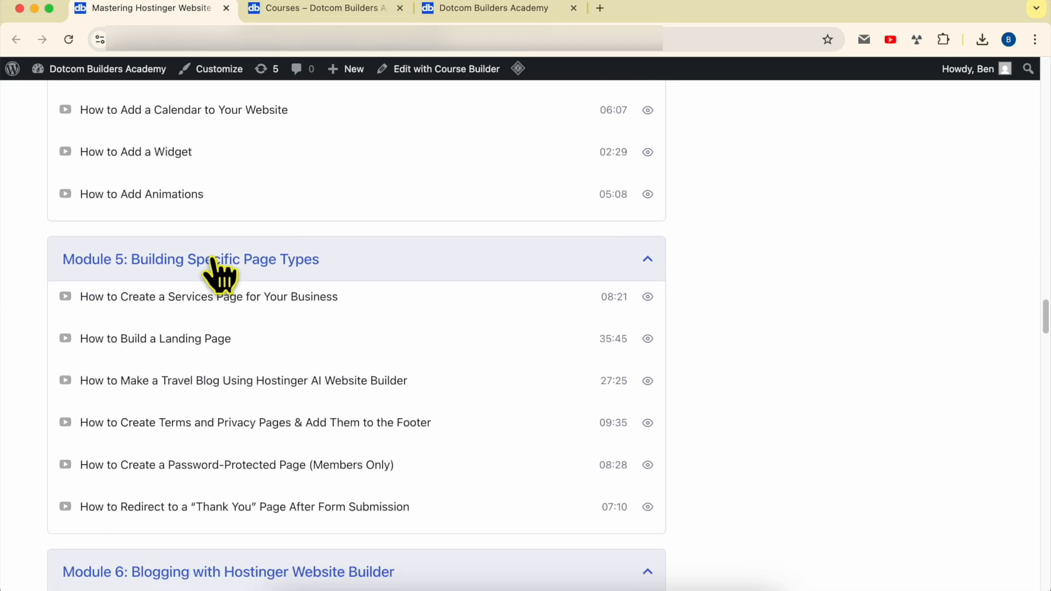
pyautogui.scroll(-1, 213, 259)
pyautogui.scroll(-7, 340, 246)
pyautogui.scroll(-13, 154, 355)
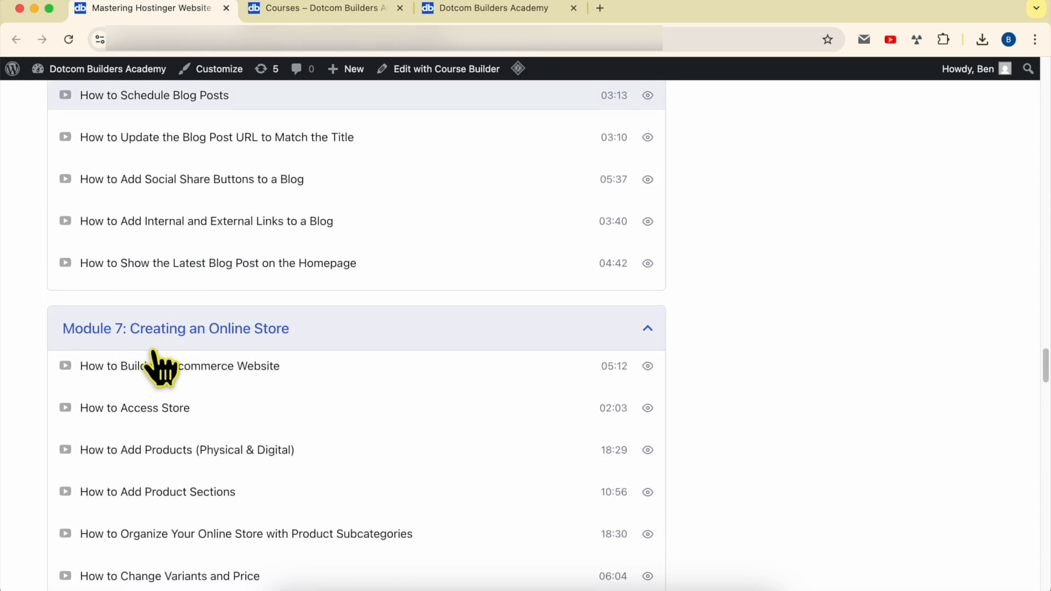
pyautogui.scroll(-14, 343, 170)
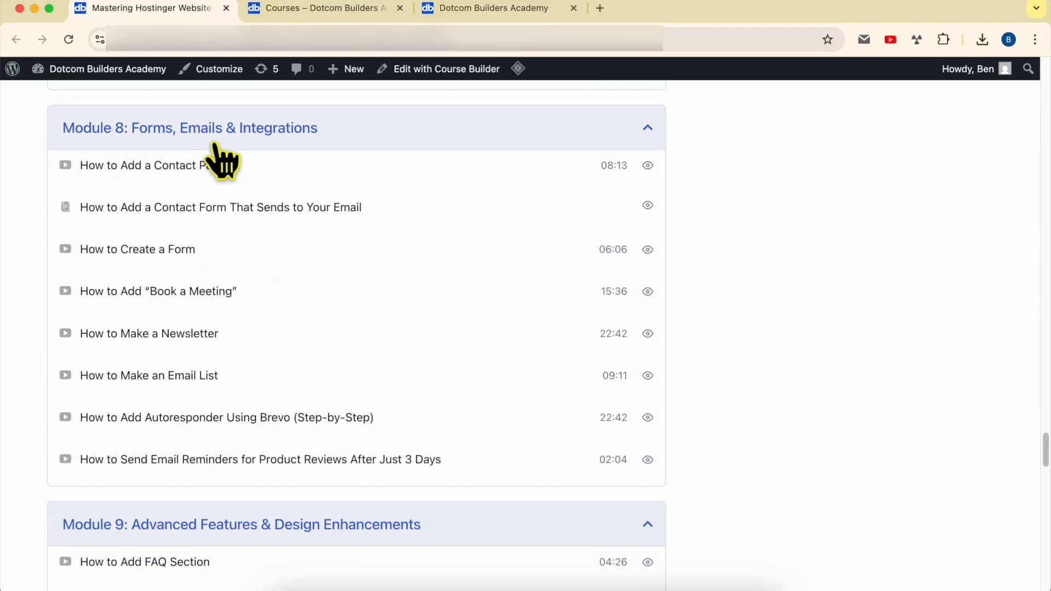
pyautogui.scroll(-6, 307, 159)
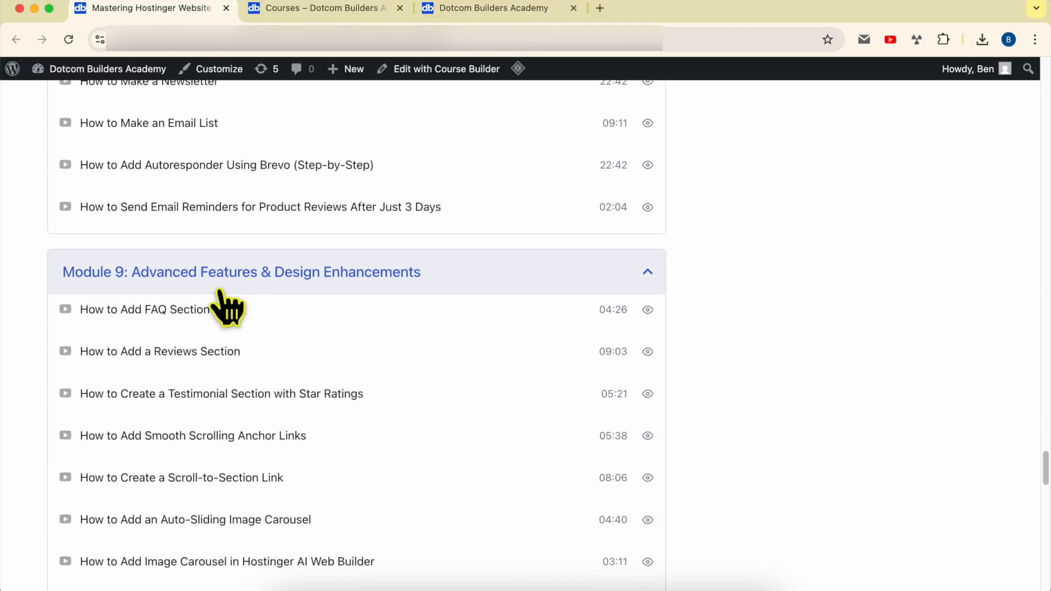
pyautogui.scroll(-13, 376, 213)
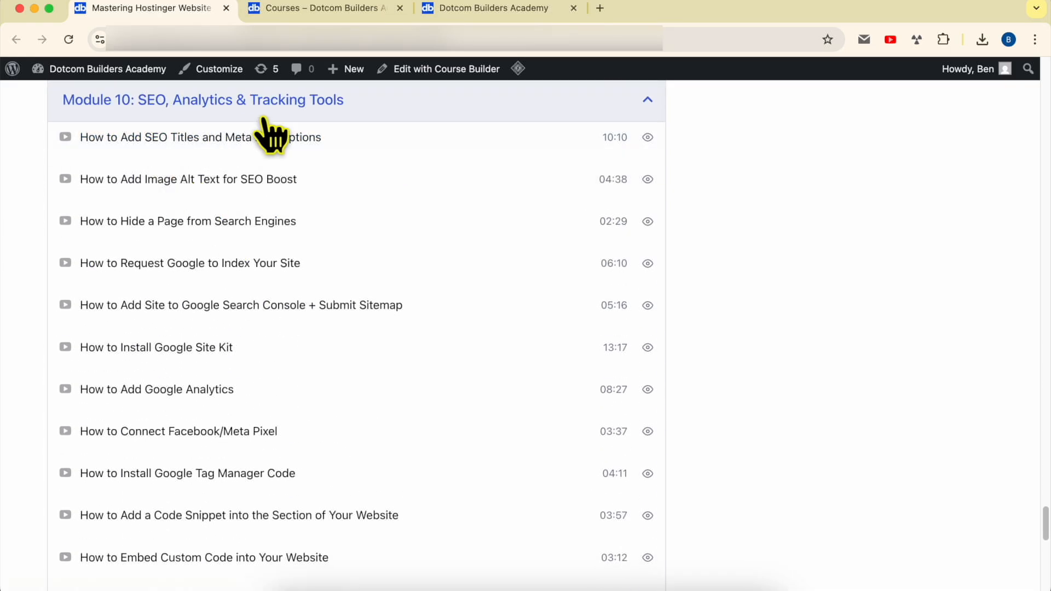
pyautogui.scroll(-8, 312, 142)
pyautogui.scroll(-2, 184, 220)
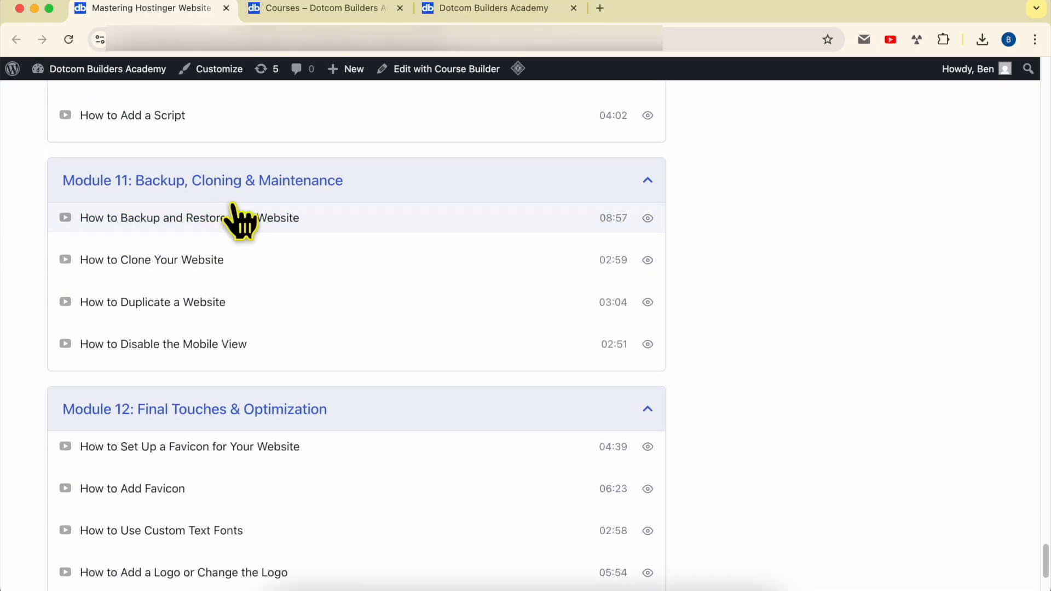
pyautogui.scroll(-3, 233, 207)
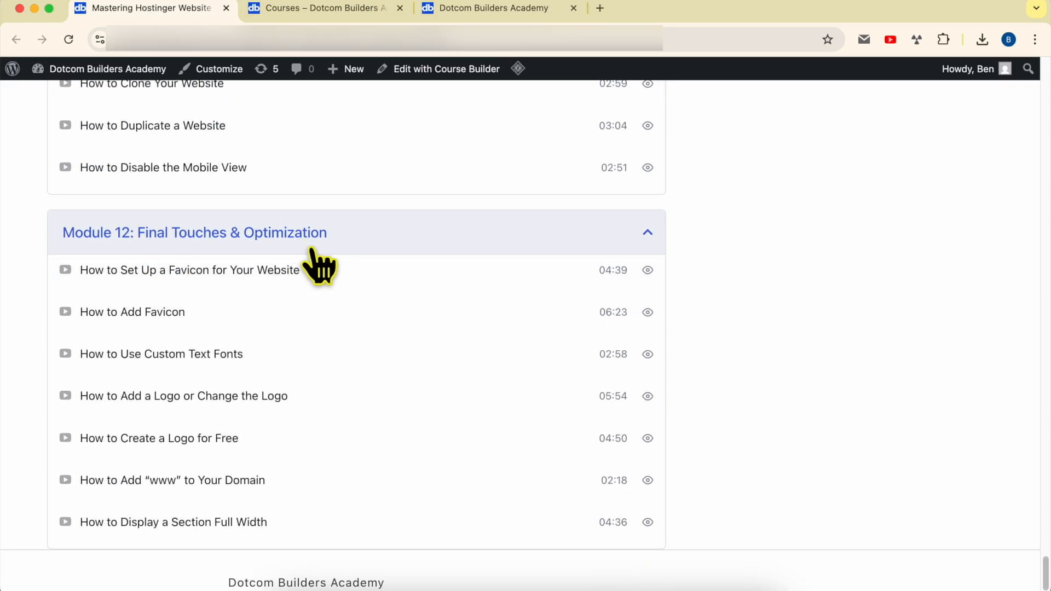
pyautogui.scroll(10, 738, 422)
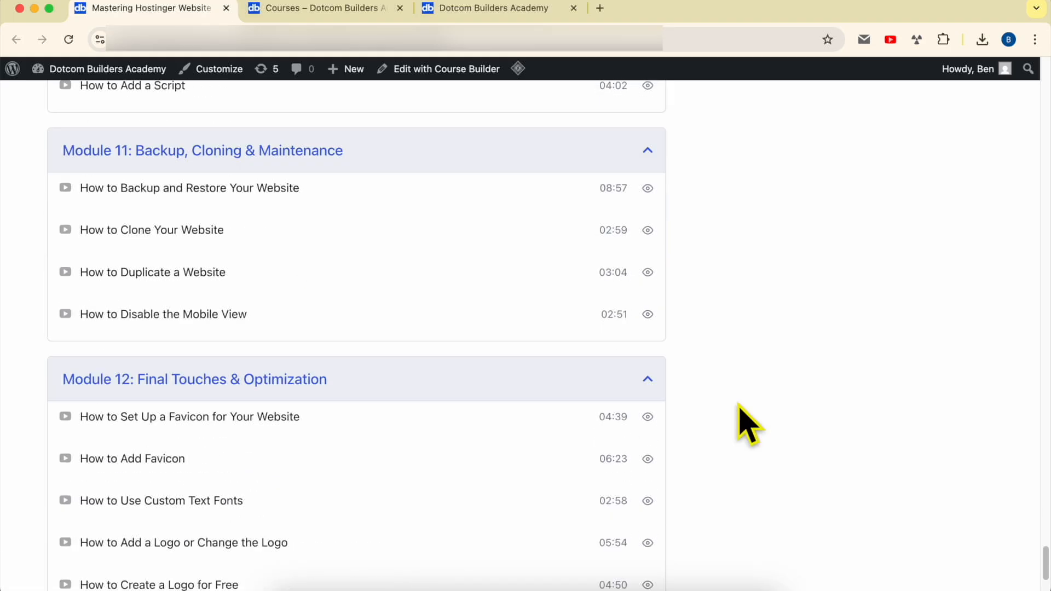
# Switch to the Dotcom Builders Academy Courses page and look through the available courses.
pyautogui.click(320, 11)
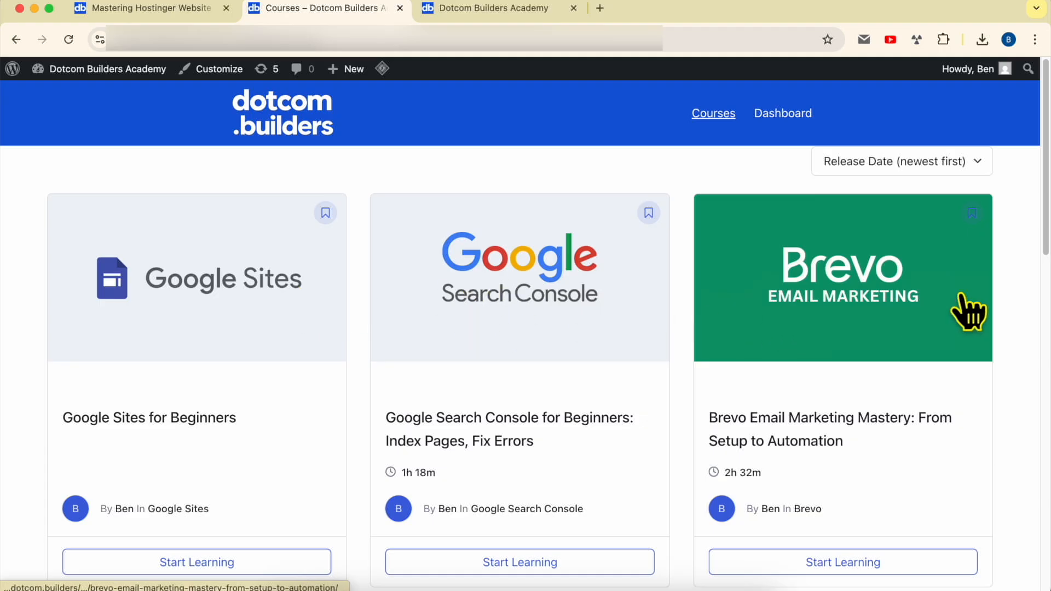
pyautogui.scroll(-9, 910, 331)
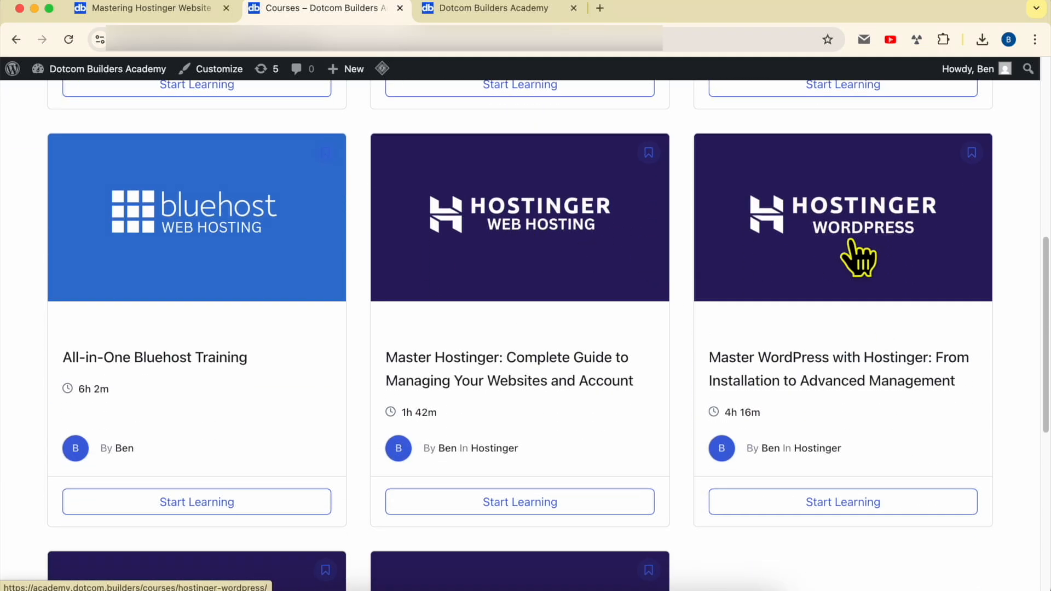
pyautogui.scroll(-4, 258, 347)
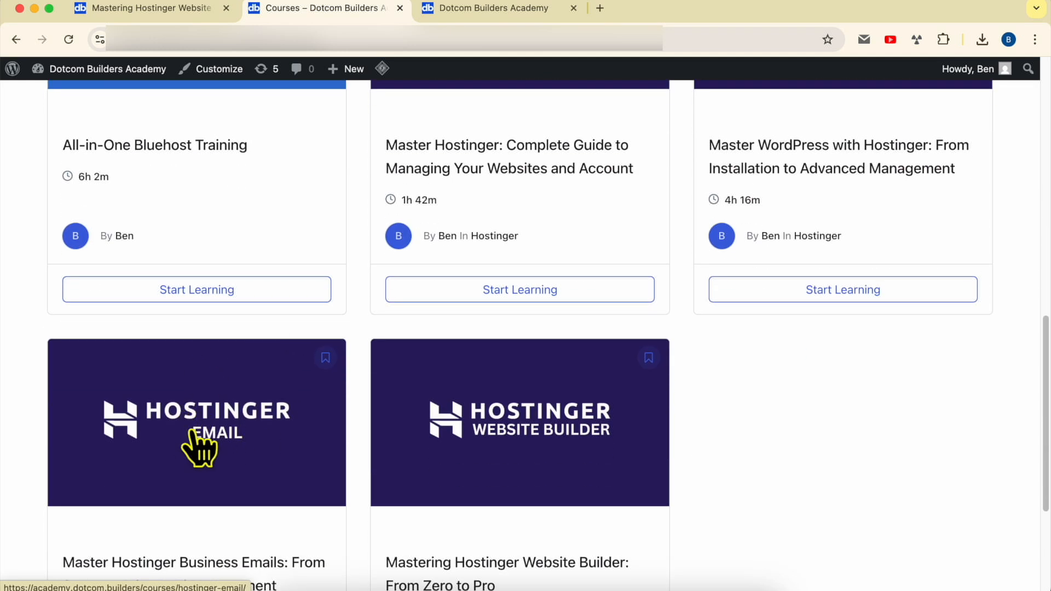
# Return to the live Wireless Over-Ear Bluetooth Headphones product page and cycle through its gallery images.
pyautogui.click(449, 12)
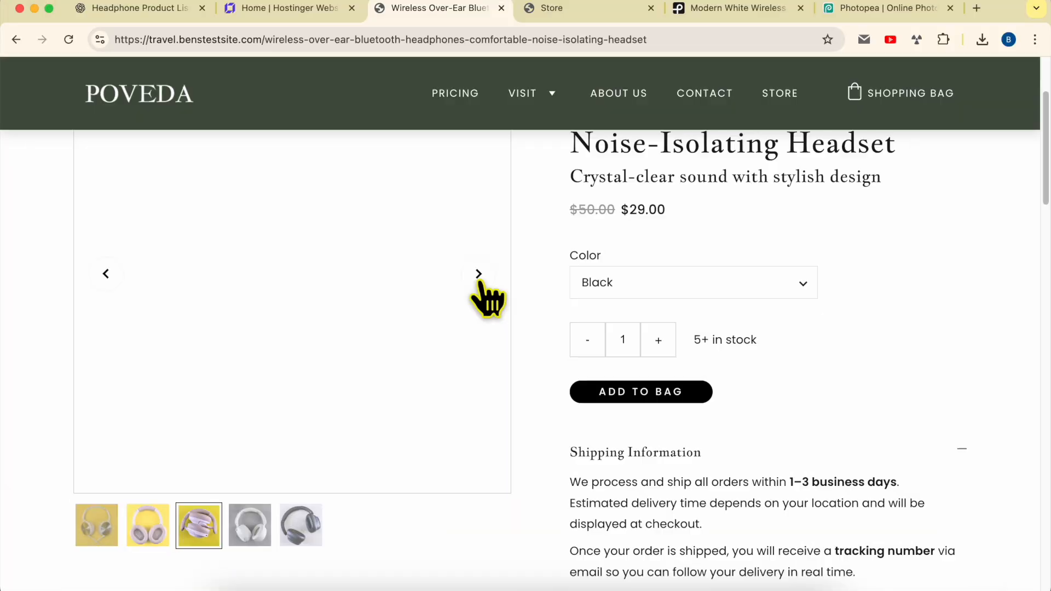
pyautogui.click(478, 274)
pyautogui.click(479, 276)
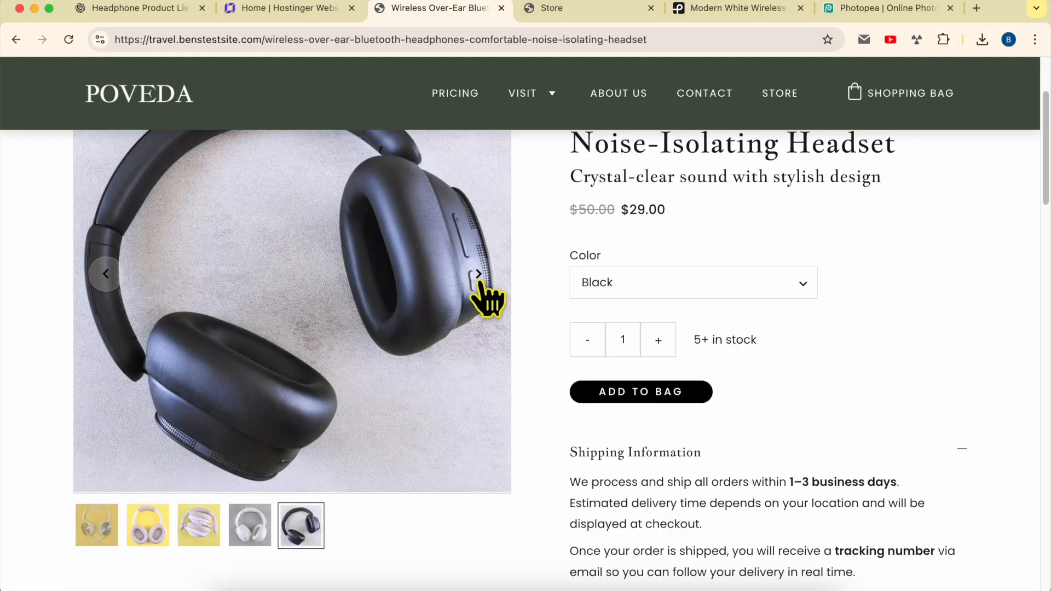
pyautogui.click(486, 276)
# Check the product title, tagline, and original and discounted prices on the live headphones page.
pyautogui.scroll(4, 553, 281)
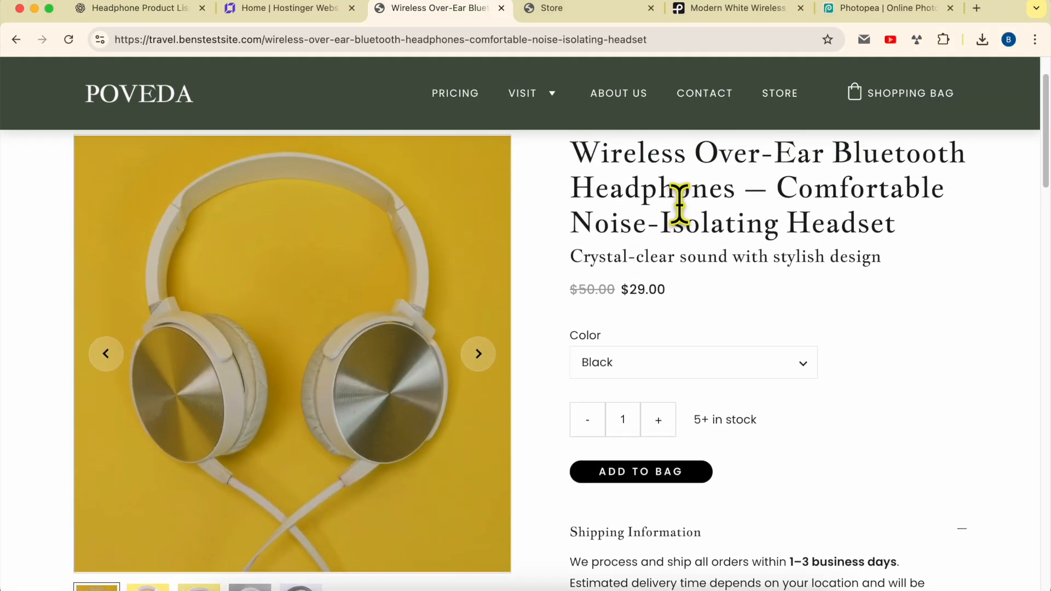
pyautogui.doubleClick(679, 205)
pyautogui.tripleClick(679, 205)
pyautogui.click(944, 301)
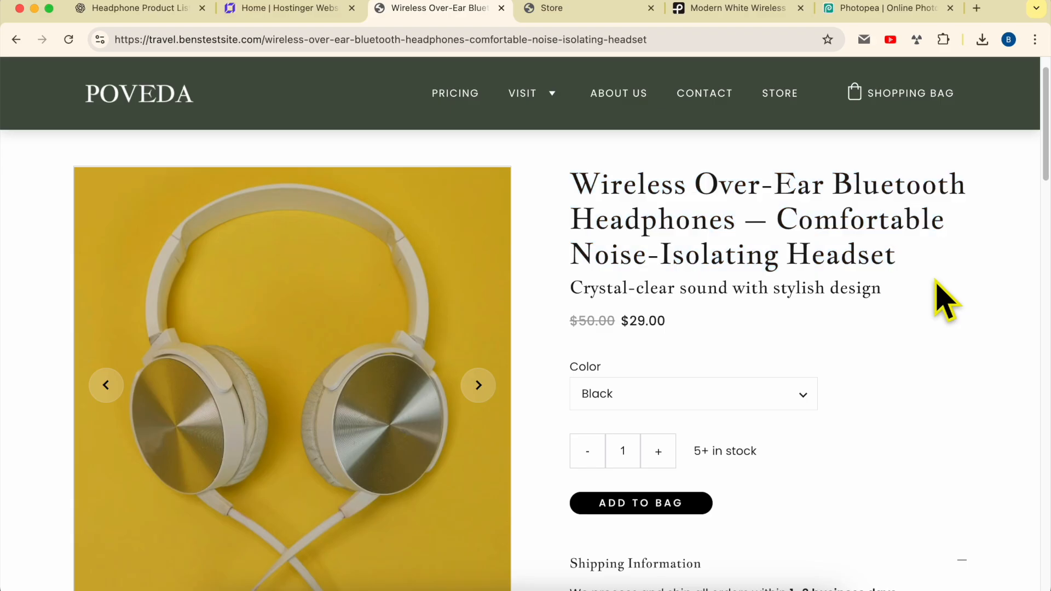
pyautogui.tripleClick(659, 278)
pyautogui.doubleClick(600, 320)
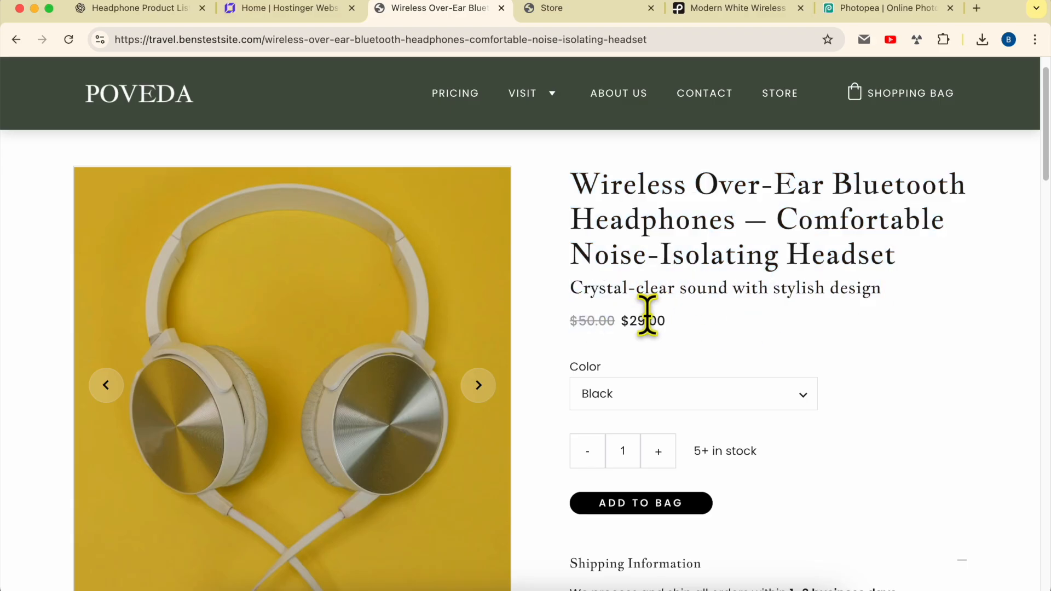
# Switch the headphones' color between White and Black to check the variant images, ending on White.
pyautogui.click(656, 395)
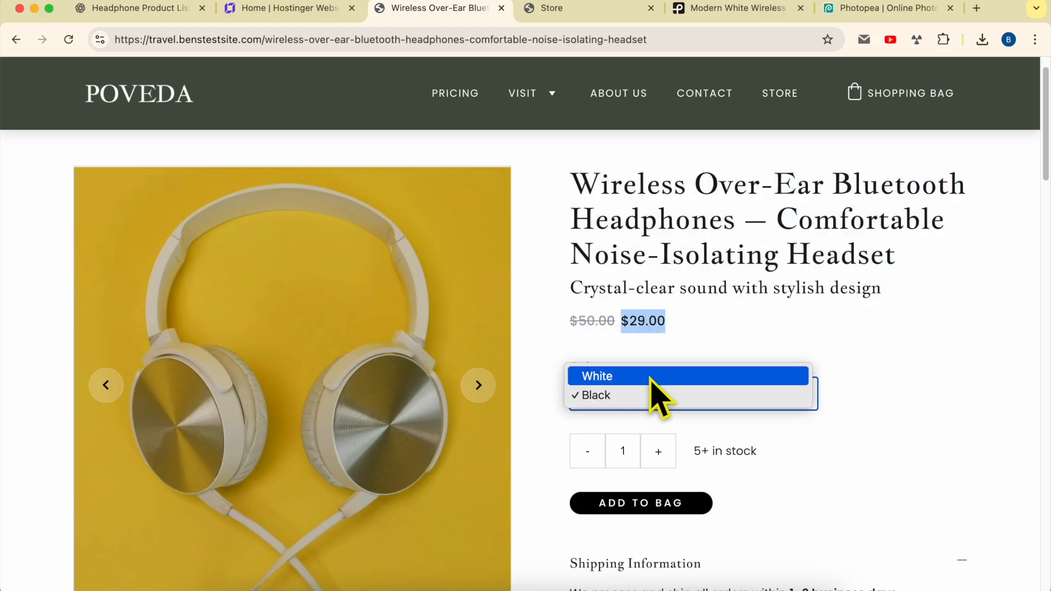
pyautogui.click(652, 376)
pyautogui.click(655, 396)
pyautogui.click(657, 413)
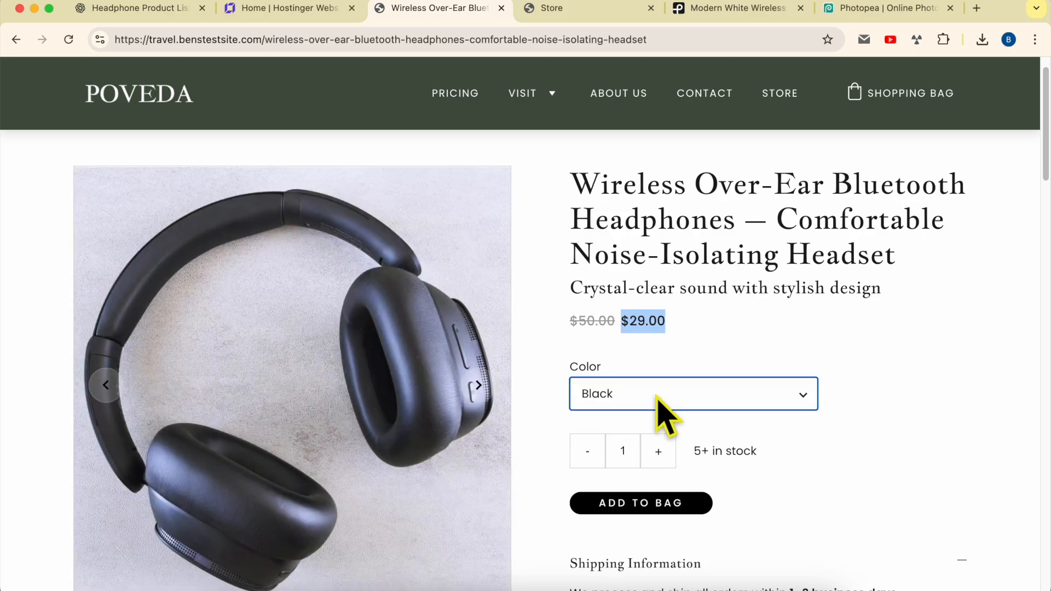
pyautogui.click(656, 395)
pyautogui.click(648, 376)
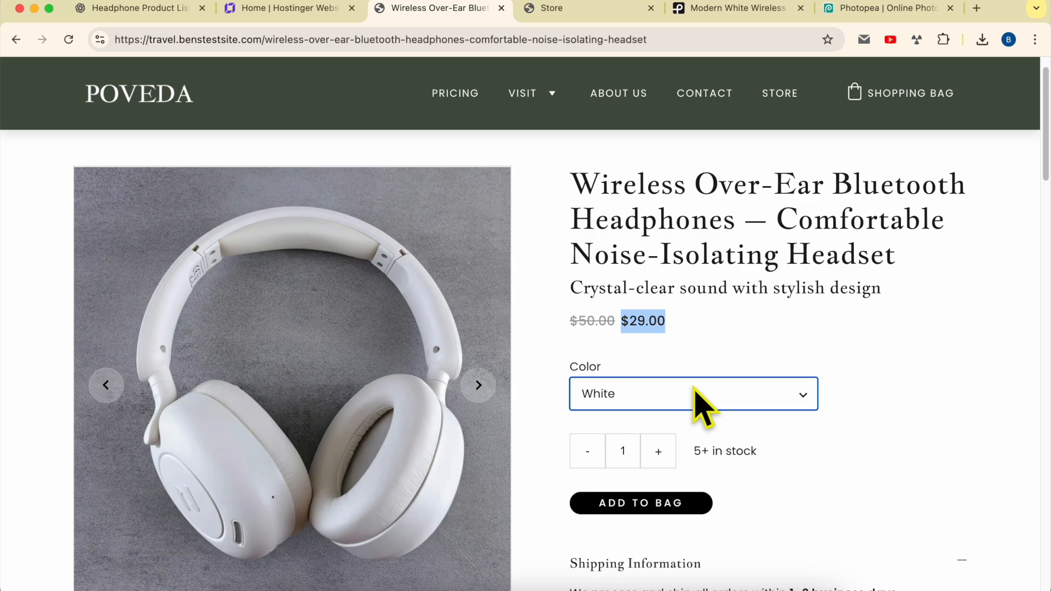
# Highlight the stock availability text and set the headphones' order quantity to 2.
pyautogui.scroll(-1, 739, 454)
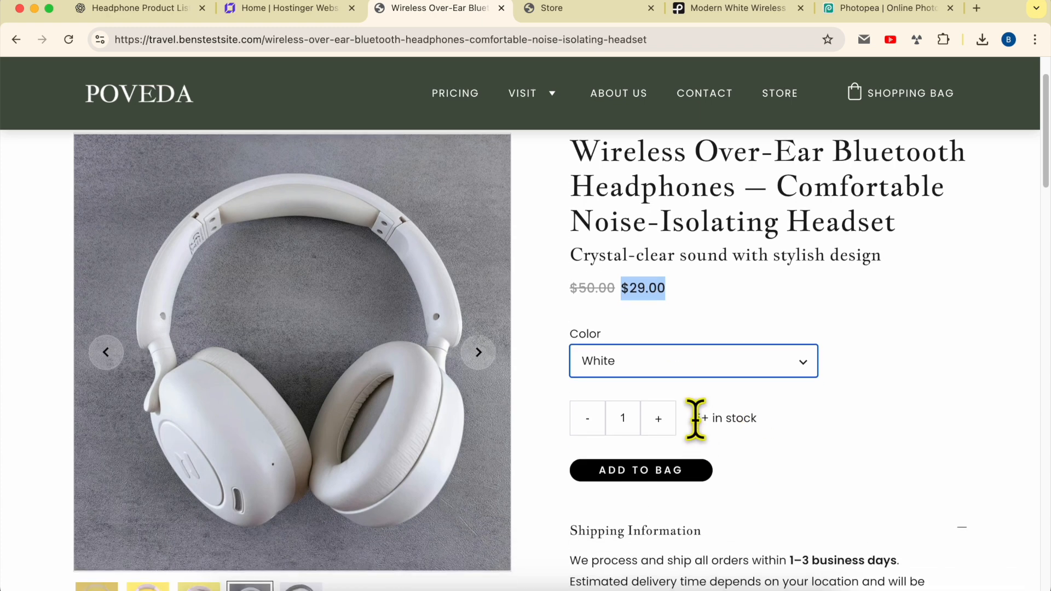
pyautogui.moveTo(691, 418); pyautogui.dragTo(781, 418)
pyautogui.click(794, 420)
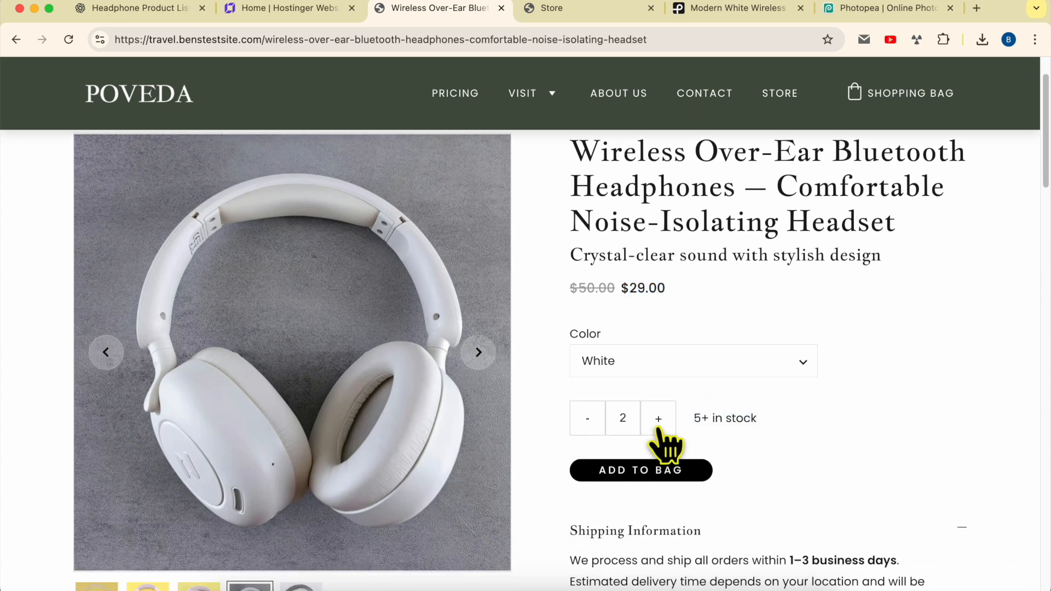
pyautogui.click(588, 424)
pyautogui.scroll(-4, 651, 433)
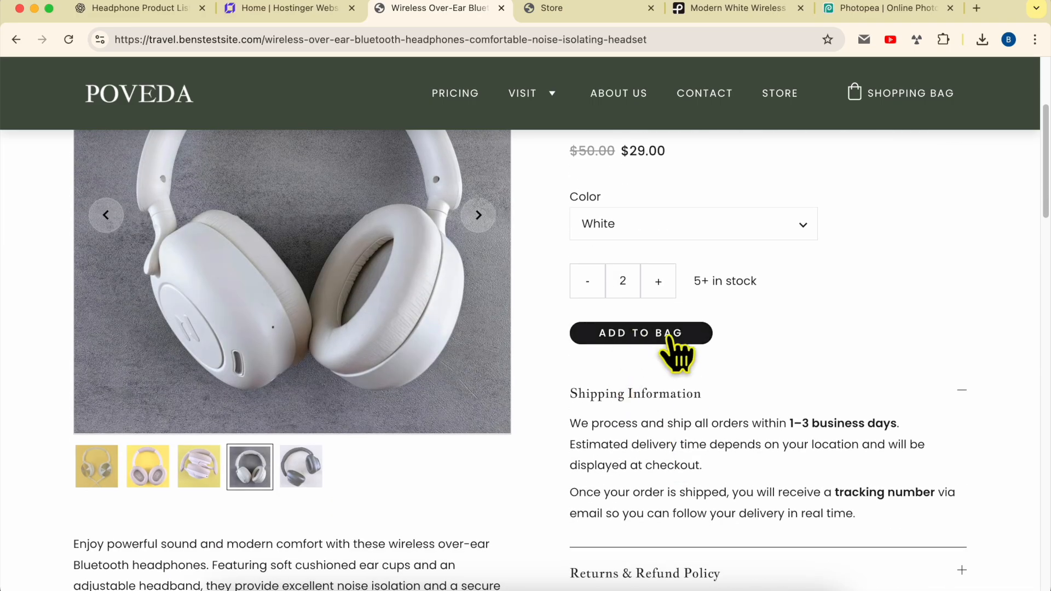
# Review the Shipping Information, Returns & Refund Policy and Secure Payments sections by expanding each, and highlight the first description paragraph.
pyautogui.click(648, 400)
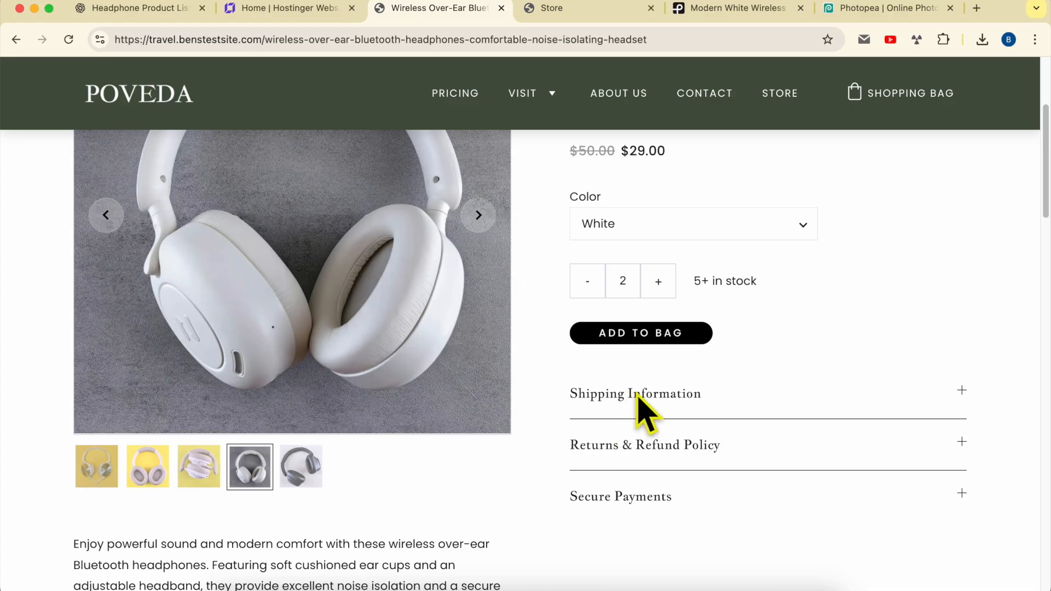
pyautogui.click(667, 397)
pyautogui.scroll(-3, 675, 405)
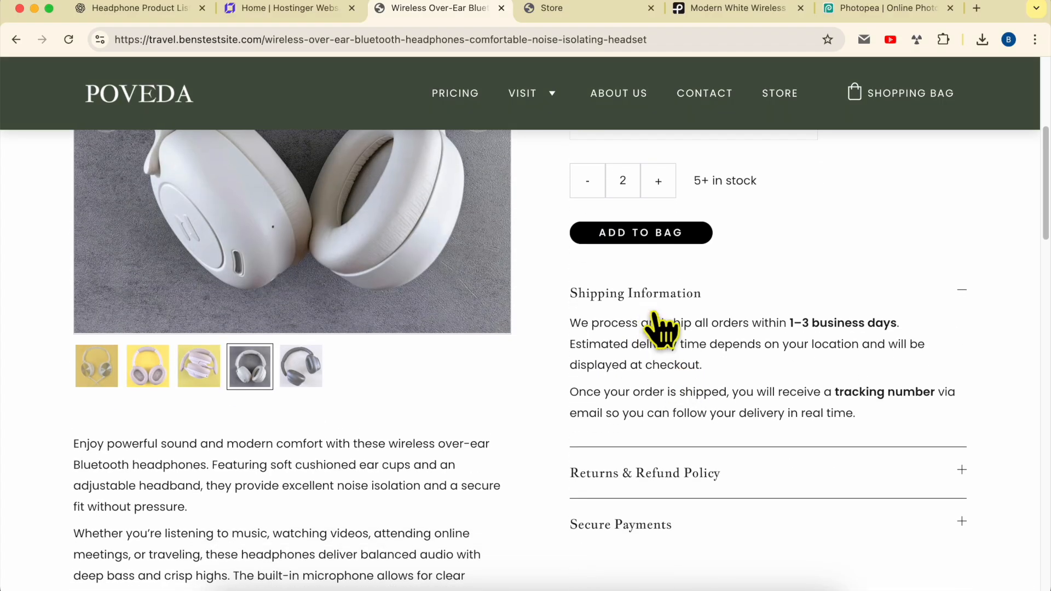
pyautogui.click(674, 473)
pyautogui.scroll(-1, 685, 438)
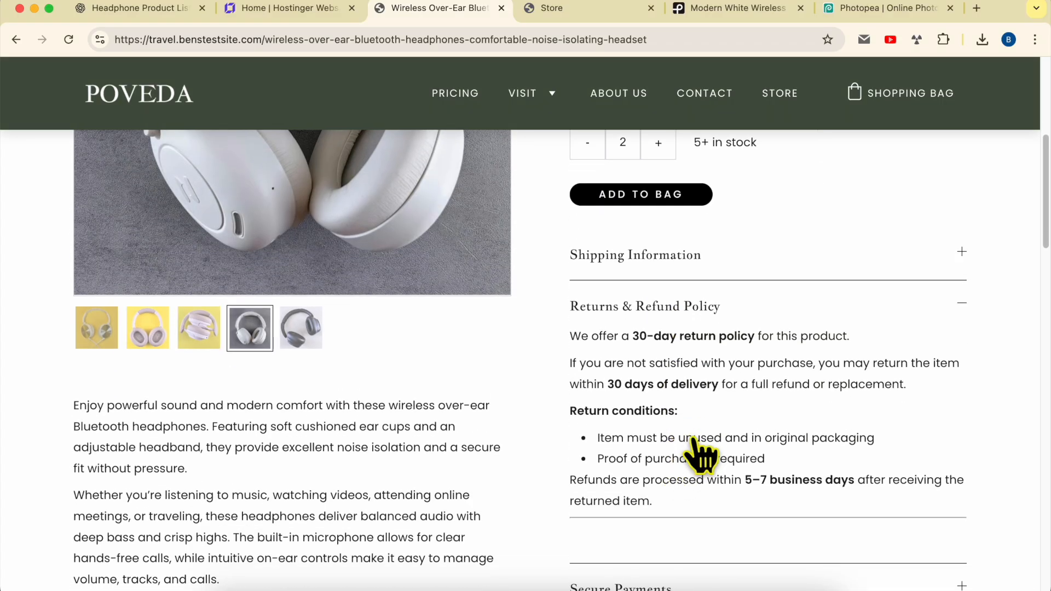
pyautogui.scroll(-3, 698, 451)
pyautogui.click(665, 505)
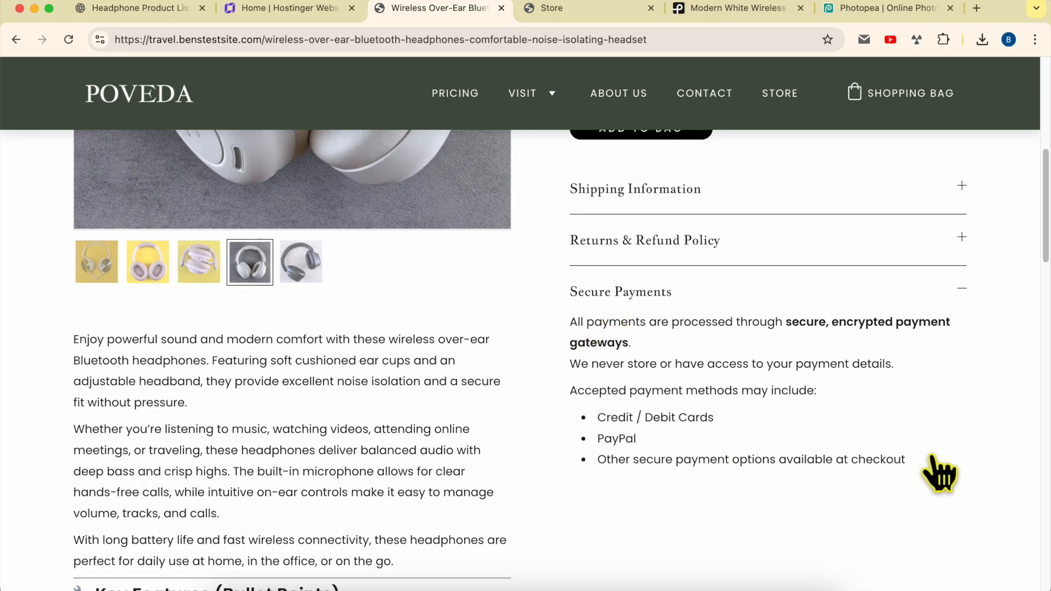
pyautogui.moveTo(930, 463); pyautogui.dragTo(749, 430)
pyautogui.click(755, 440)
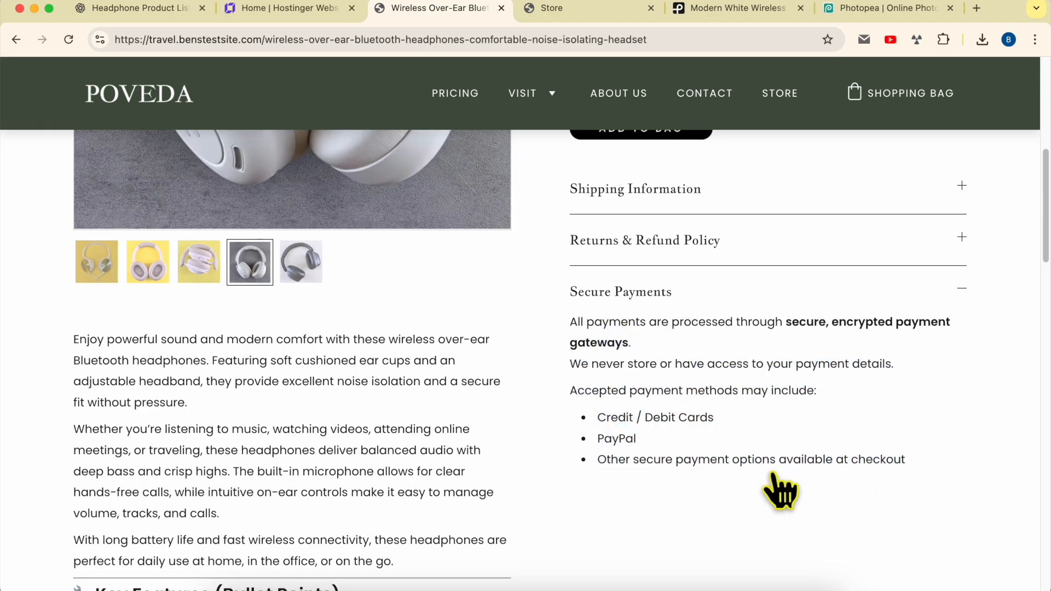
pyautogui.tripleClick(142, 362)
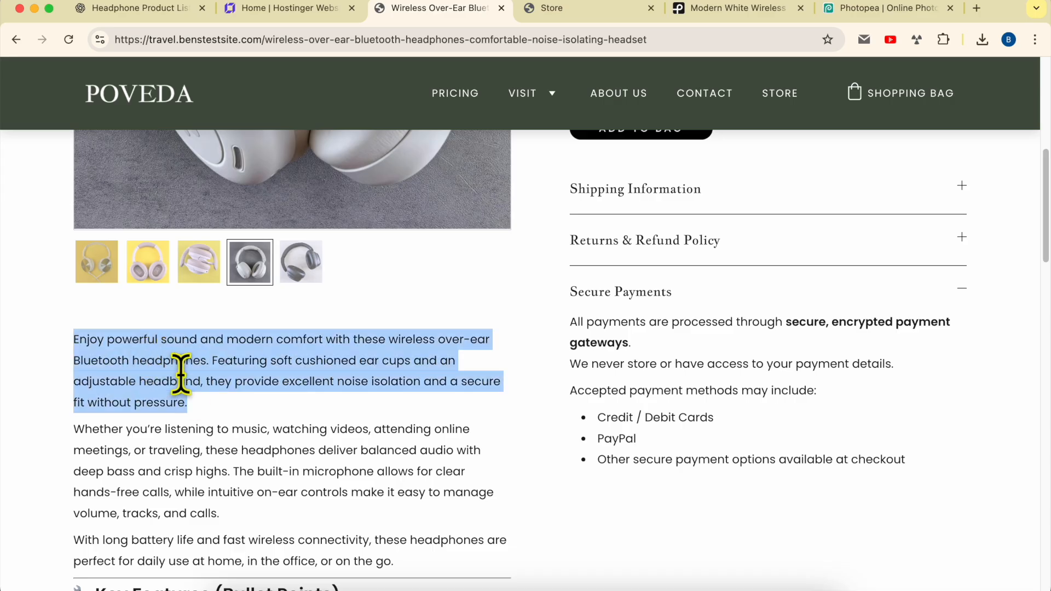
# Go back to the product image gallery and cycle through the photos to the white headphones on grey.
pyautogui.scroll(8, 394, 376)
pyautogui.click(478, 424)
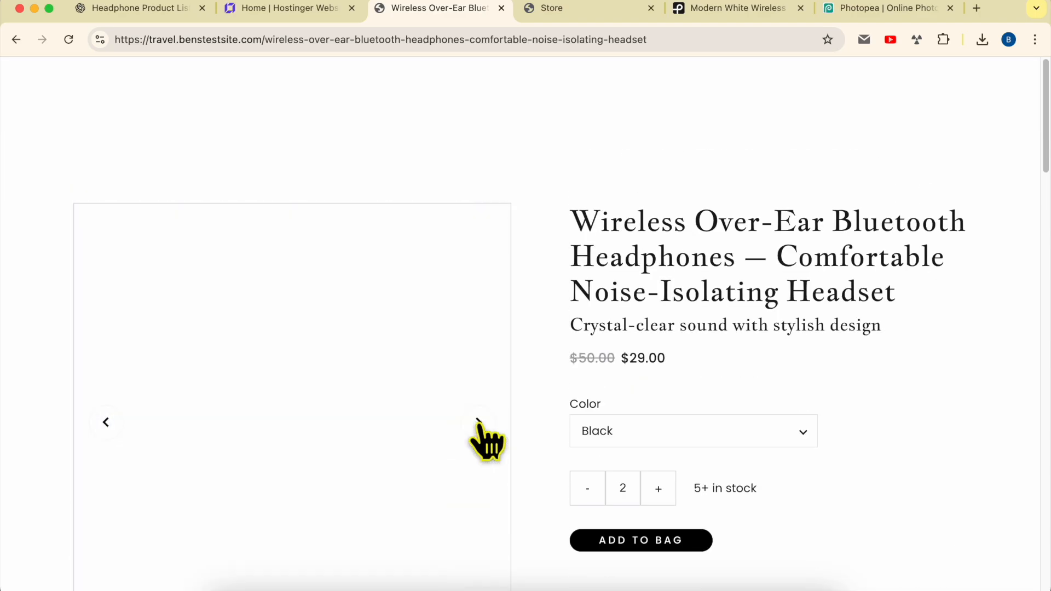
pyautogui.scroll(-3, 465, 437)
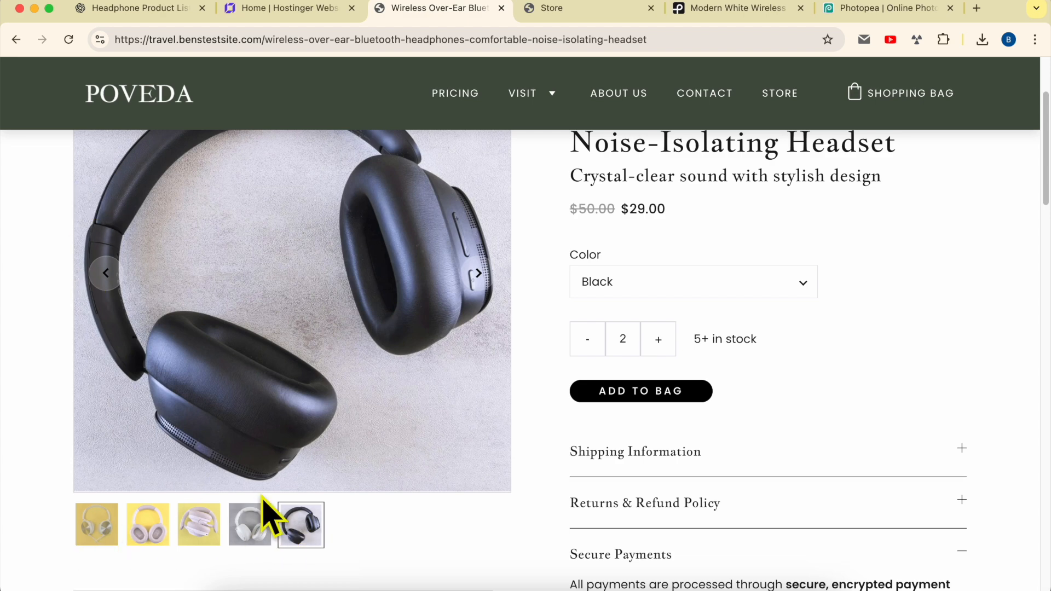
pyautogui.click(479, 273)
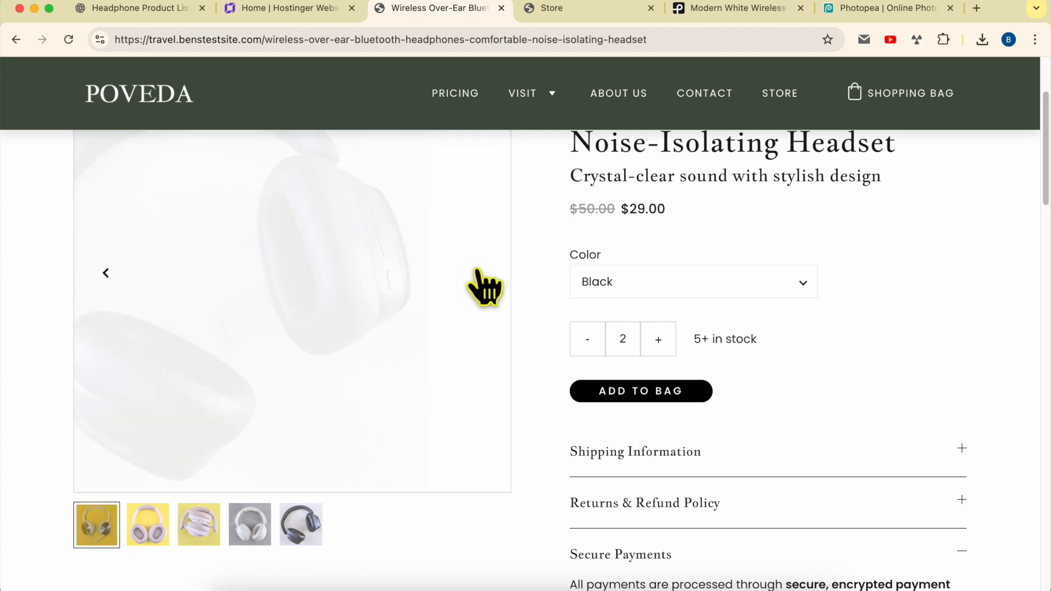
pyautogui.click(479, 274)
pyautogui.click(479, 273)
pyautogui.click(479, 274)
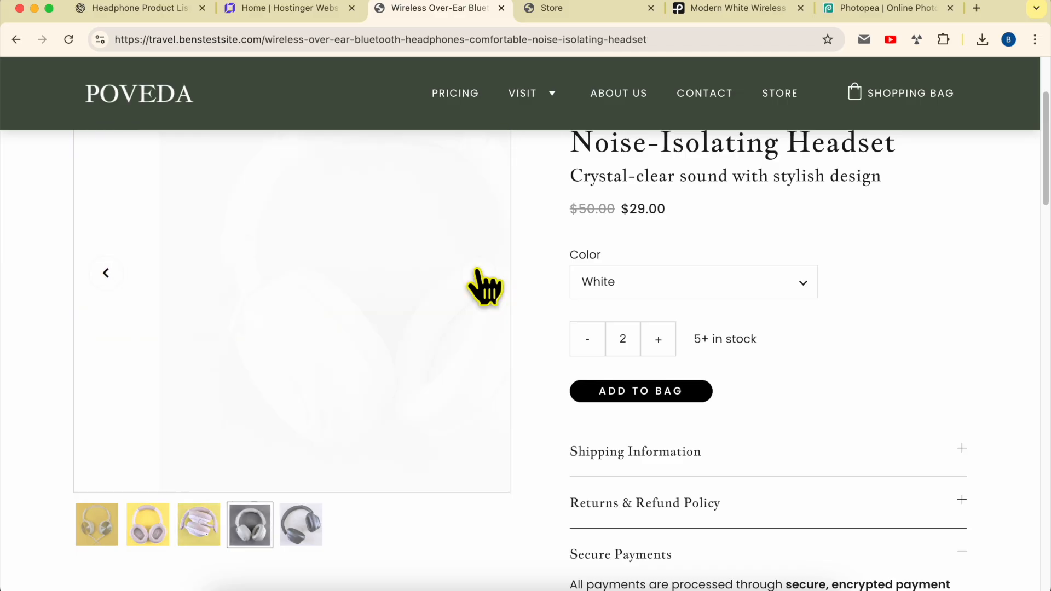
# Read through the product description, Key Features and Technical Specifications below the gallery.
pyautogui.scroll(-1, 483, 287)
pyautogui.scroll(-7, 483, 287)
pyautogui.click(356, 305)
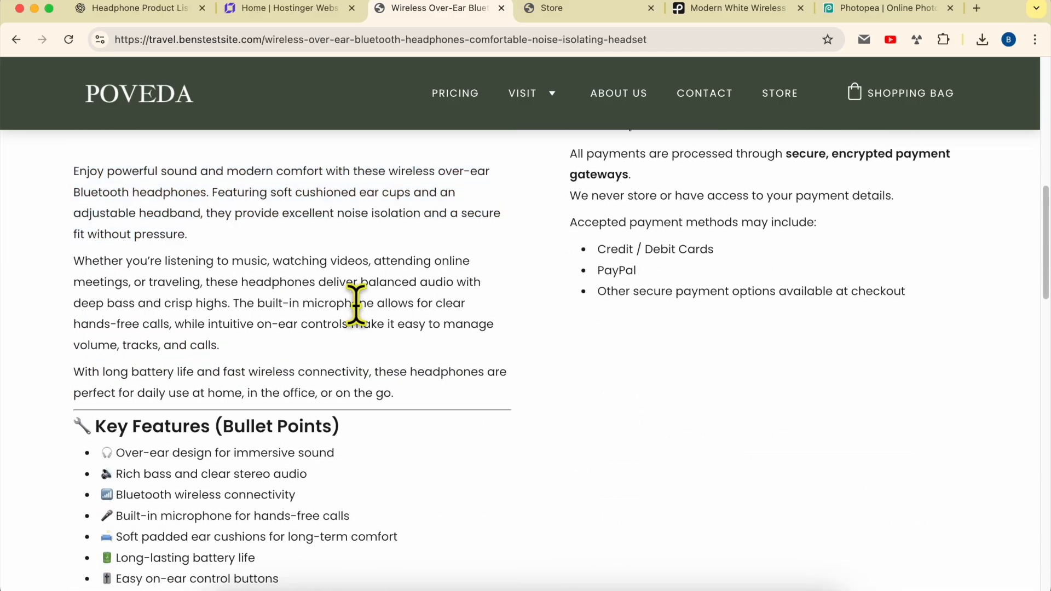
pyautogui.tripleClick(152, 195)
pyautogui.scroll(-5, 206, 347)
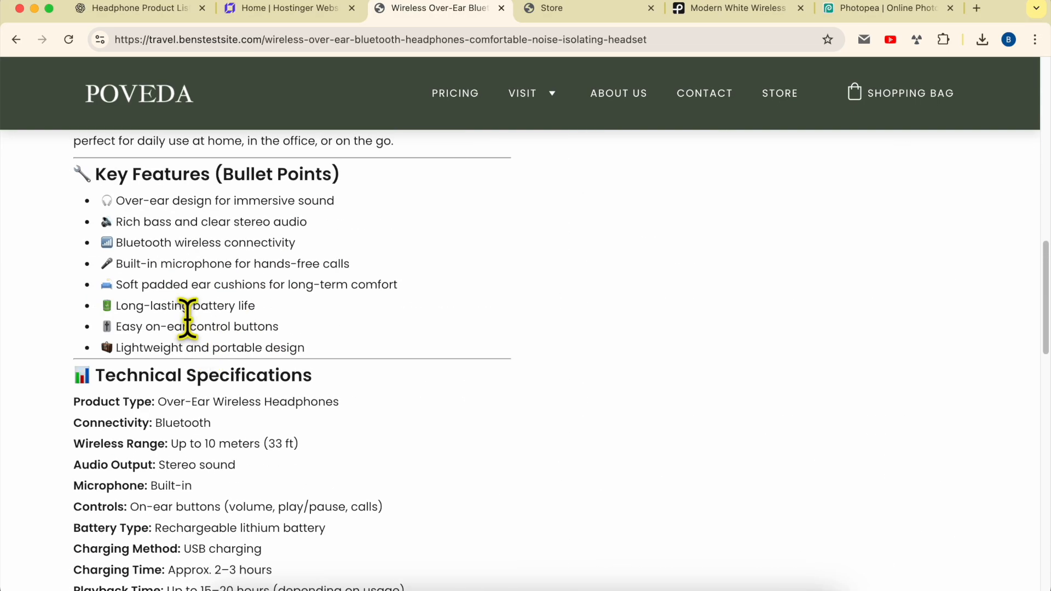
pyautogui.scroll(1, 185, 320)
pyautogui.tripleClick(218, 166)
pyautogui.scroll(-1, 183, 301)
pyautogui.scroll(-14, 185, 299)
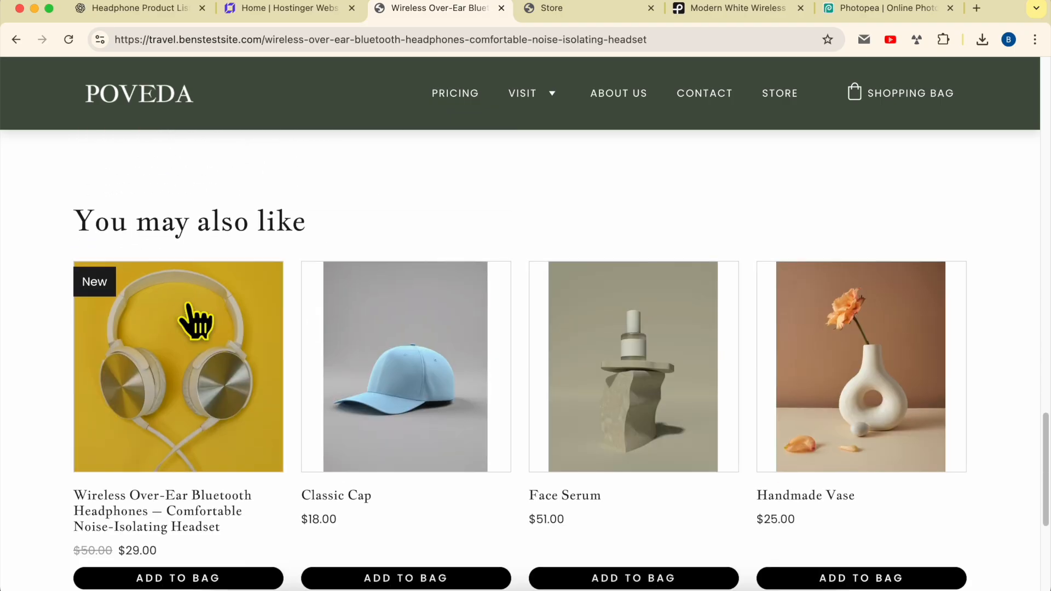
# Highlight the "You may also like" heading and look over the related products listed beneath it.
pyautogui.scroll(-1, 383, 323)
pyautogui.tripleClick(145, 195)
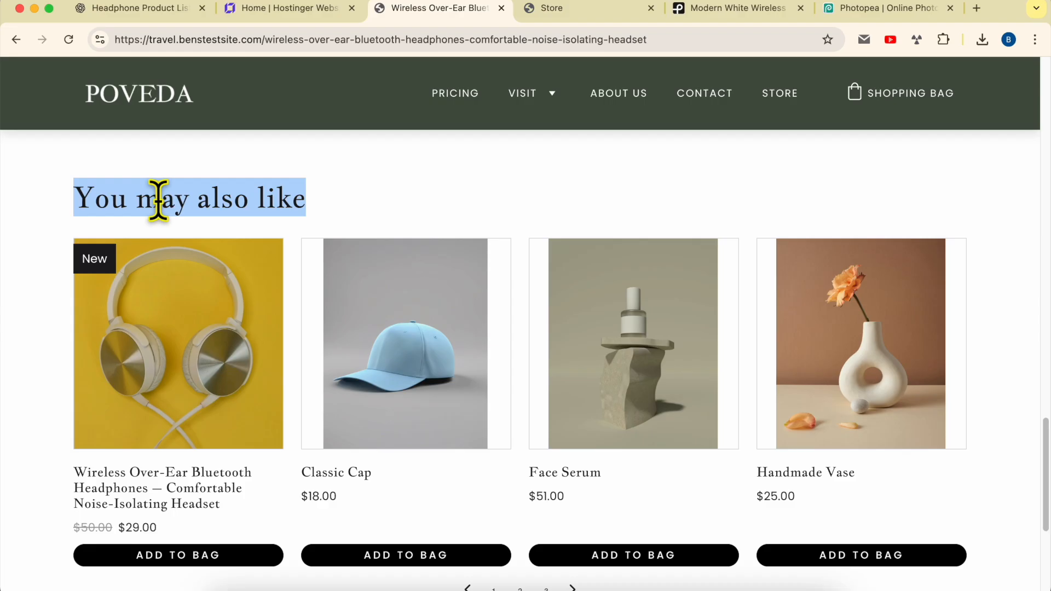
pyautogui.click(68, 202)
pyautogui.moveTo(274, 191); pyautogui.dragTo(353, 194)
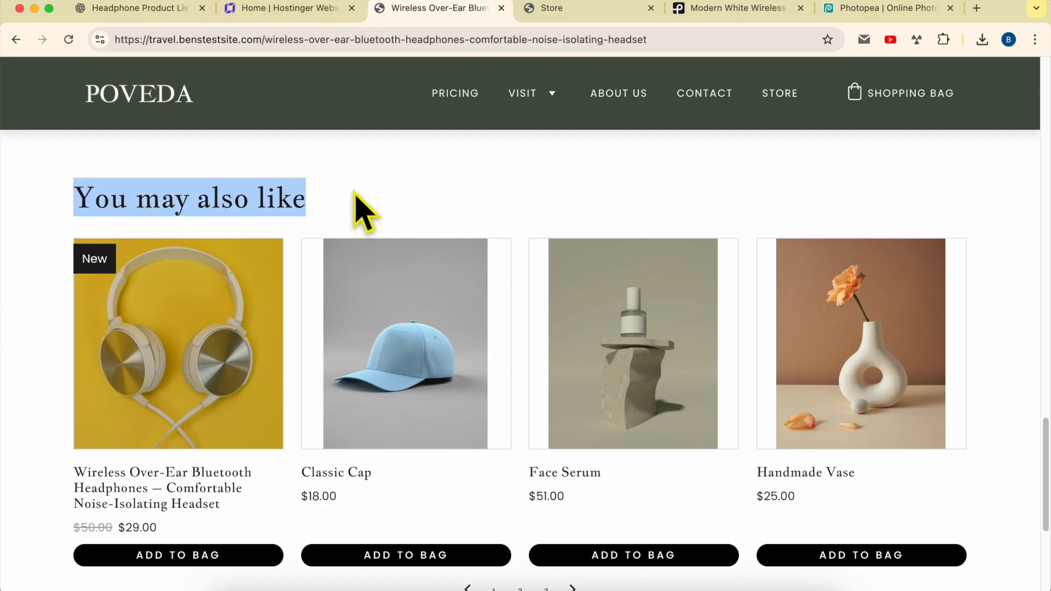
pyautogui.click(353, 194)
pyautogui.scroll(-2, 355, 421)
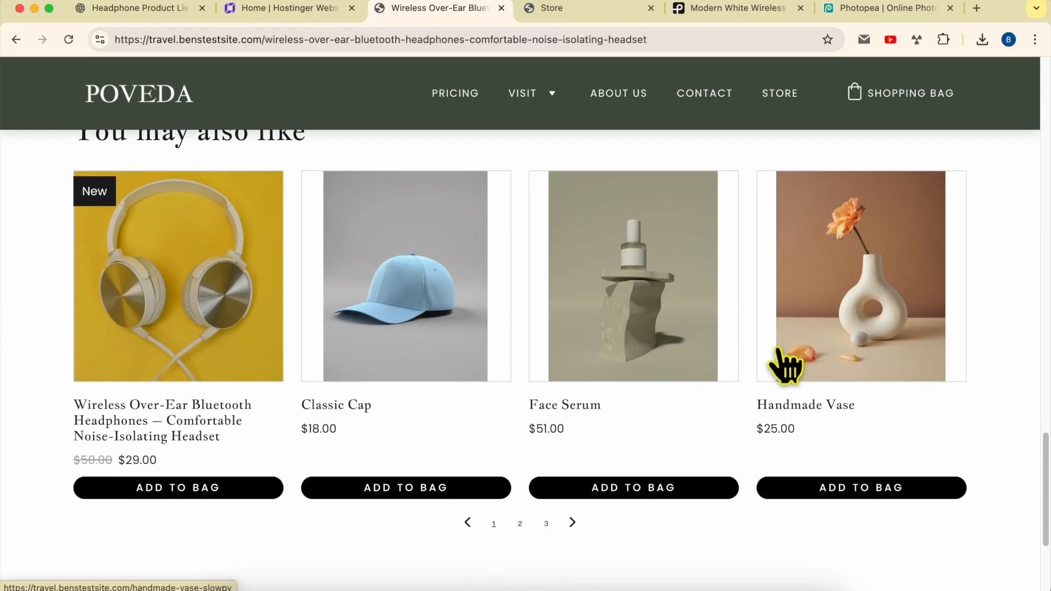
# Return to the start of the product page and advance the gallery to the headphones on the yellow background.
pyautogui.scroll(20, 564, 335)
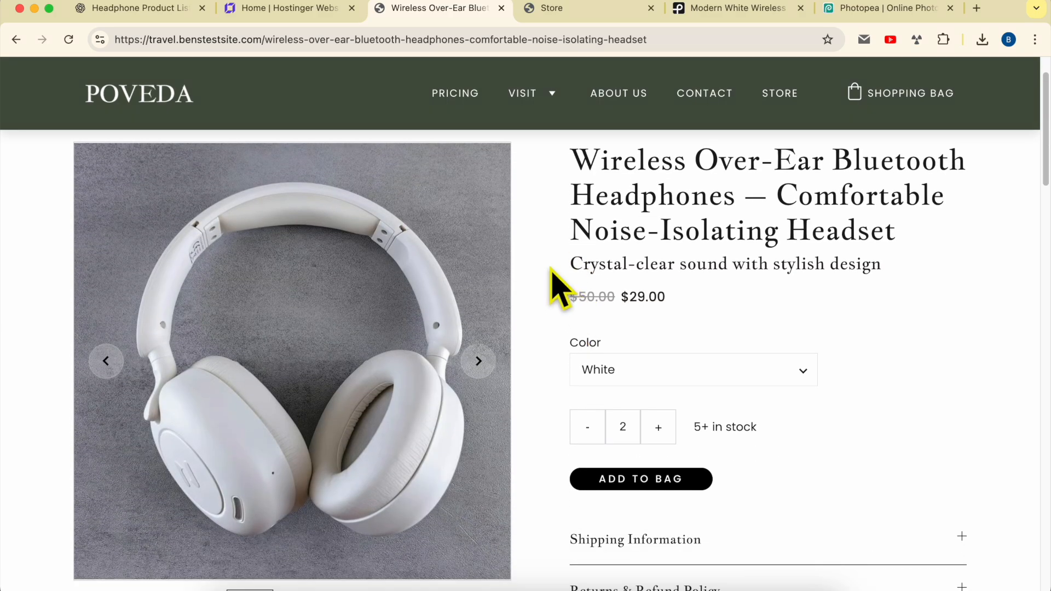
pyautogui.click(477, 361)
pyautogui.click(475, 362)
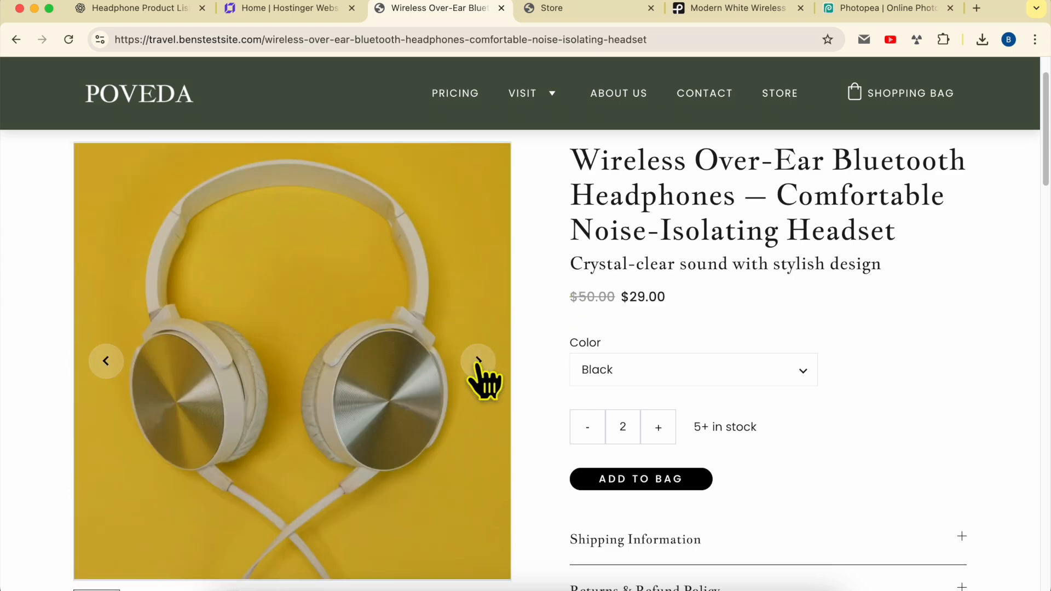